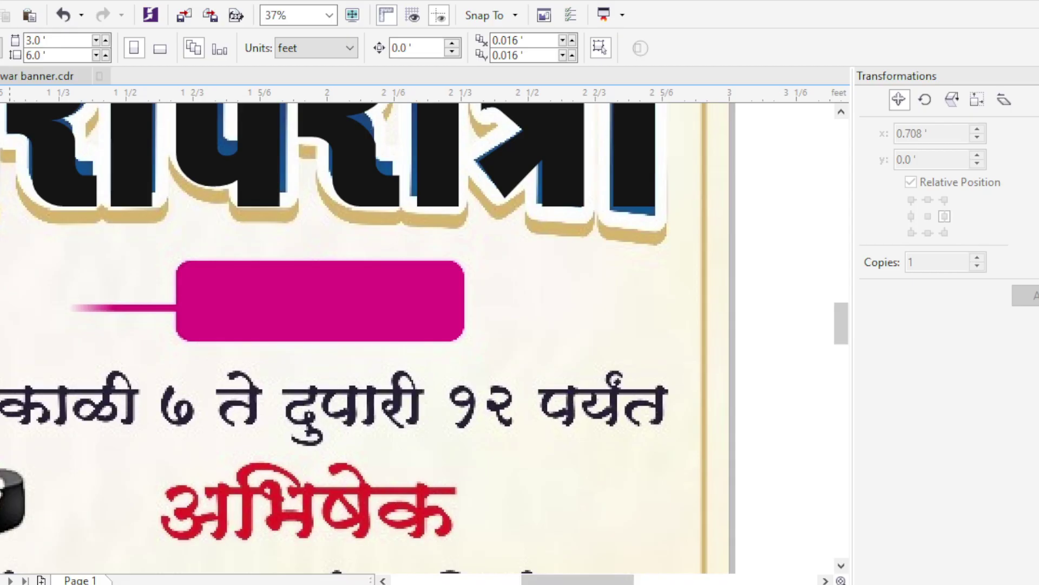
# Draw a thin magenta bar about 0.28 ft long over the line beside the magenta label, reaching the label's edge.
pyautogui.press('F6')
pyautogui.scroll(5, 73, 309)
pyautogui.moveTo(46, 285); pyautogui.dragTo(495, 315)
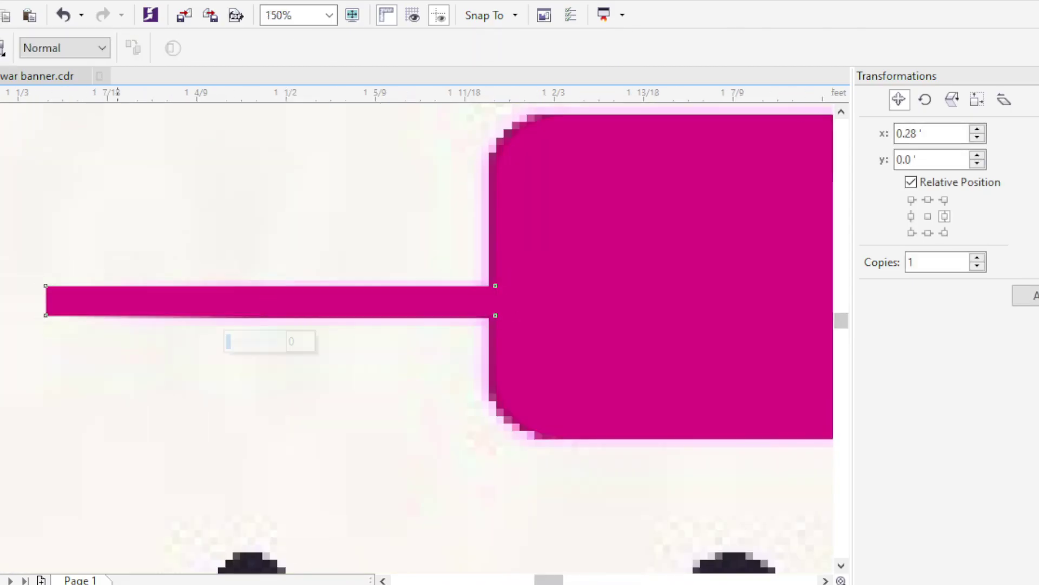
# Fade out the bar's outer end with a linear transparency and send the bar and label behind the banner image.
pyautogui.moveTo(59, 300); pyautogui.dragTo(117, 302)
pyautogui.scroll(-7, 162, 381)
pyautogui.press('space')
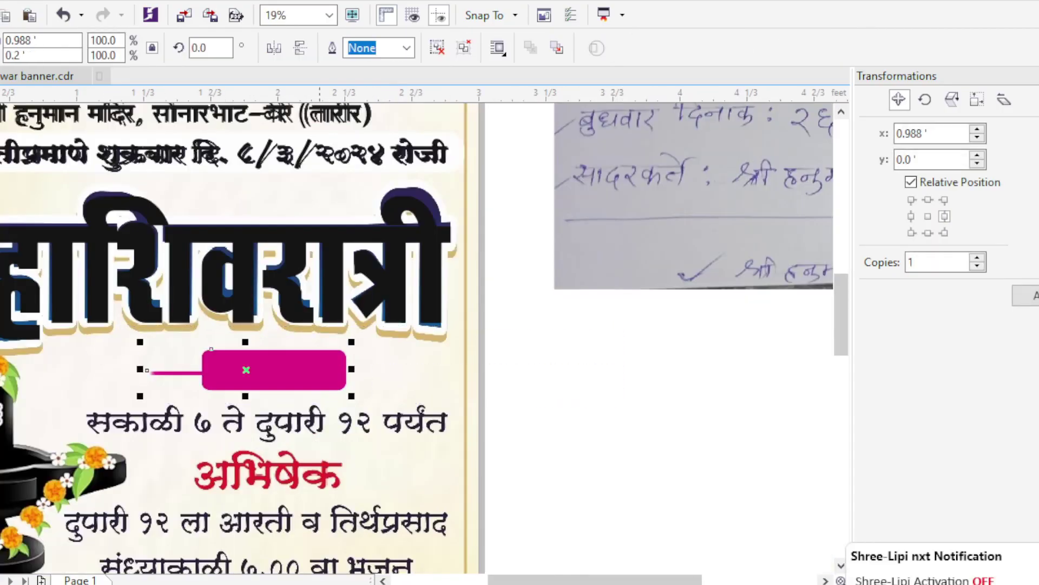
pyautogui.hotkey('ctrl', 'pagedown')
pyautogui.press('Escape')
# Duplicate the date line text beside the banner and replace its wording with "कार्यक्रम".
pyautogui.moveTo(209, 156); pyautogui.dragTo(648, 370)
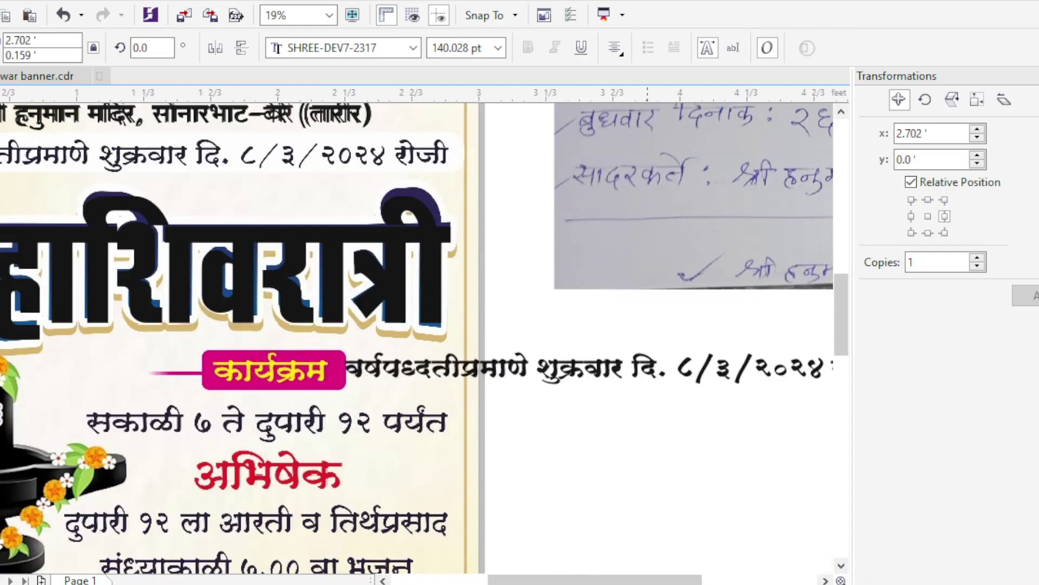
pyautogui.hotkey('ctrl', 'a')
pyautogui.write('काय')
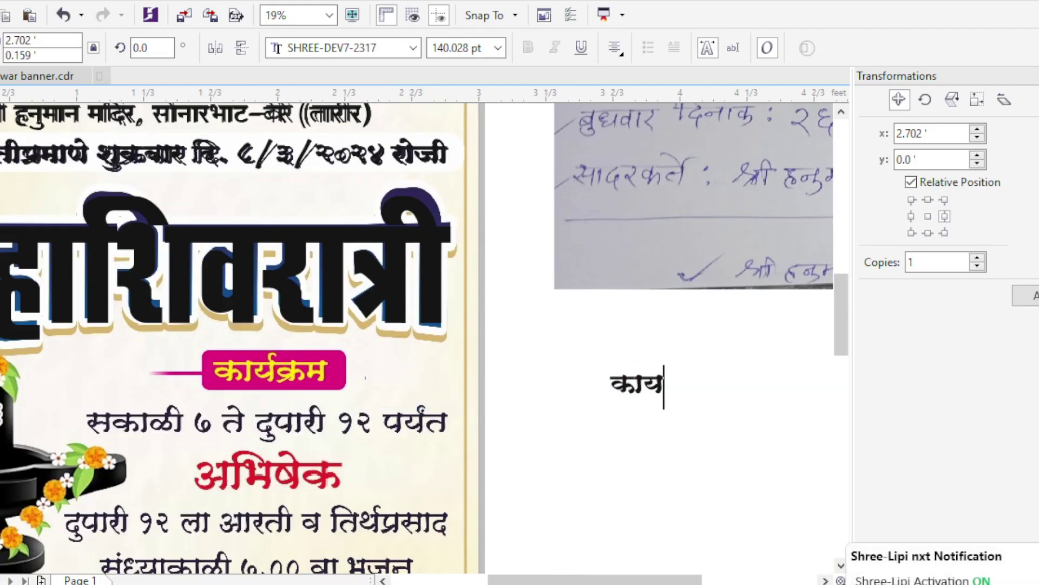
pyautogui.write('र्यक्रम')
pyautogui.press('Escape')
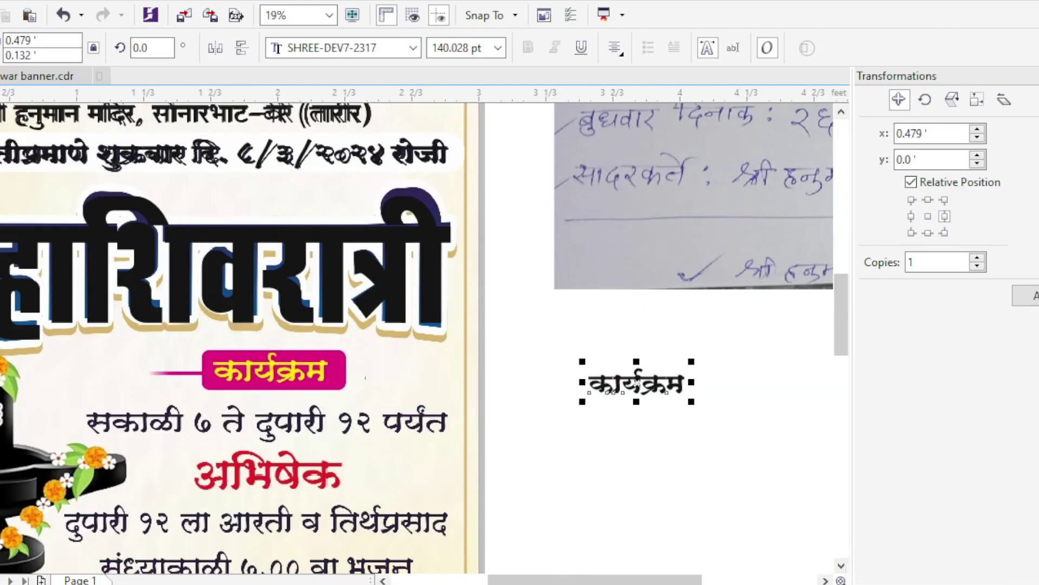
# Colour the new कार्यक्रम text yellow and move it onto the magenta label.
pyautogui.scroll(-1, 457, 297)
pyautogui.scroll(1, 461, 278)
pyautogui.click(1038, 325)
pyautogui.moveTo(598, 404); pyautogui.dragTo(222, 395)
pyautogui.scroll(3, 222, 394)
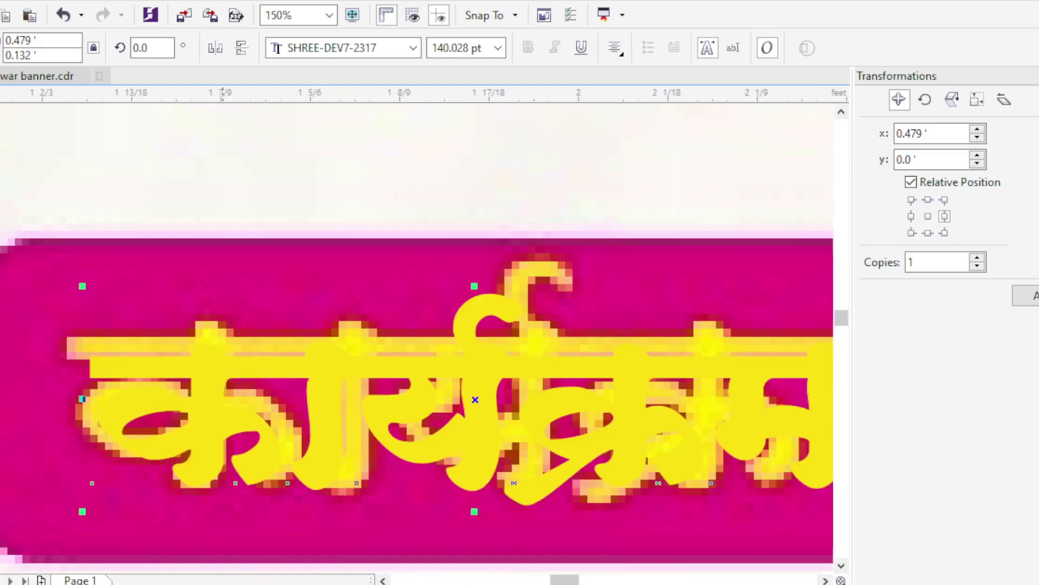
# Scale up the yellow कार्यक्रम text to match the lettering on the magenta label.
pyautogui.scroll(-2, 254, 379)
pyautogui.moveTo(343, 302); pyautogui.dragTo(670, 453)
pyautogui.scroll(-2, 254, 379)
pyautogui.click(628, 390)
pyautogui.scroll(-1, 355, 318)
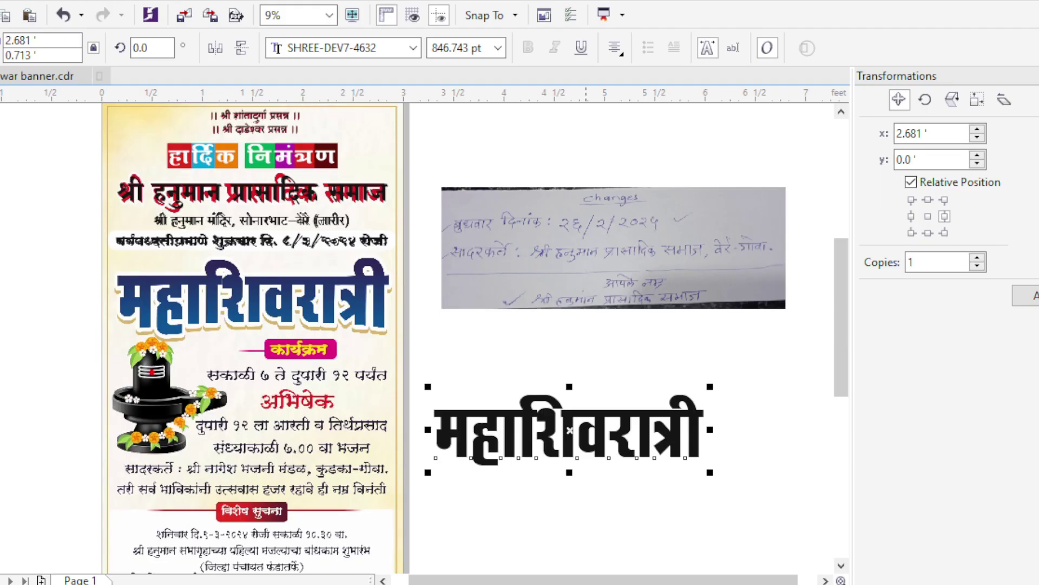
# Apply a vertical linear gradient to the loose महाशिवरात्री text, with a dark teal lower colour of C 91, M 42, Y 17, K 45.
pyautogui.press('g')
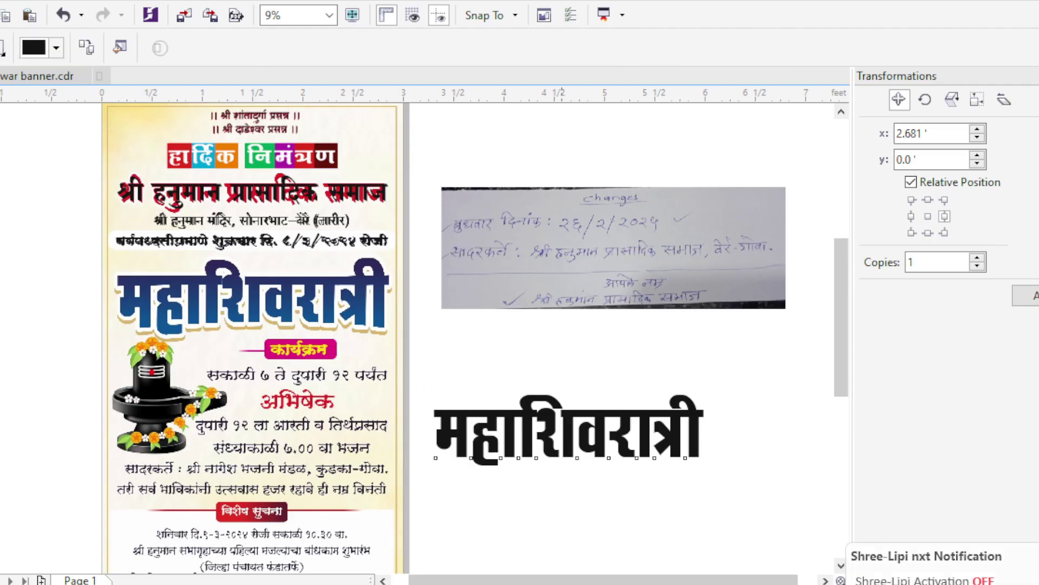
pyautogui.moveTo(568, 415); pyautogui.dragTo(568, 439)
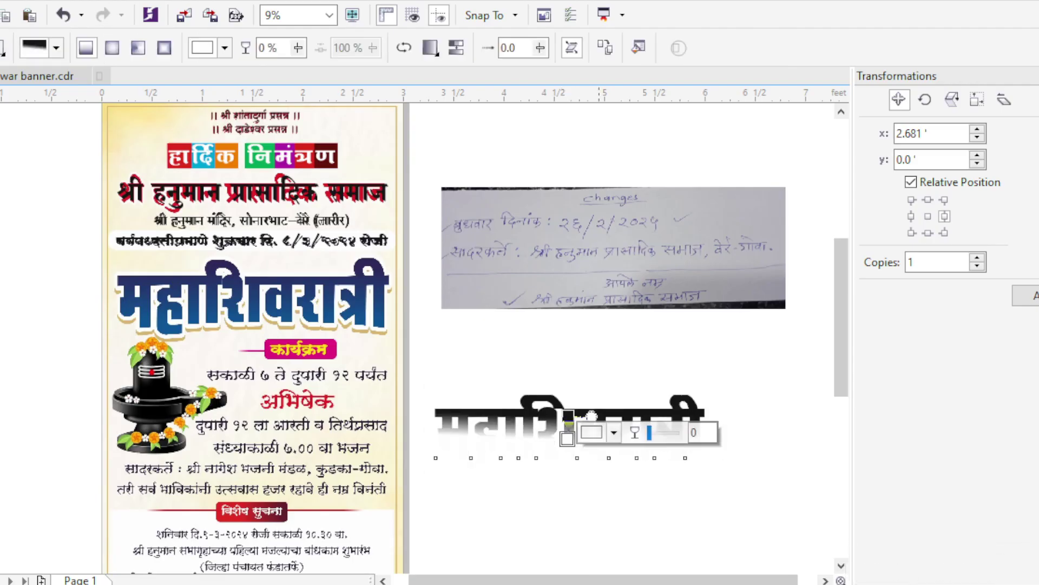
pyautogui.click(601, 431)
pyautogui.click(710, 313)
pyautogui.click(678, 331)
pyautogui.click(689, 341)
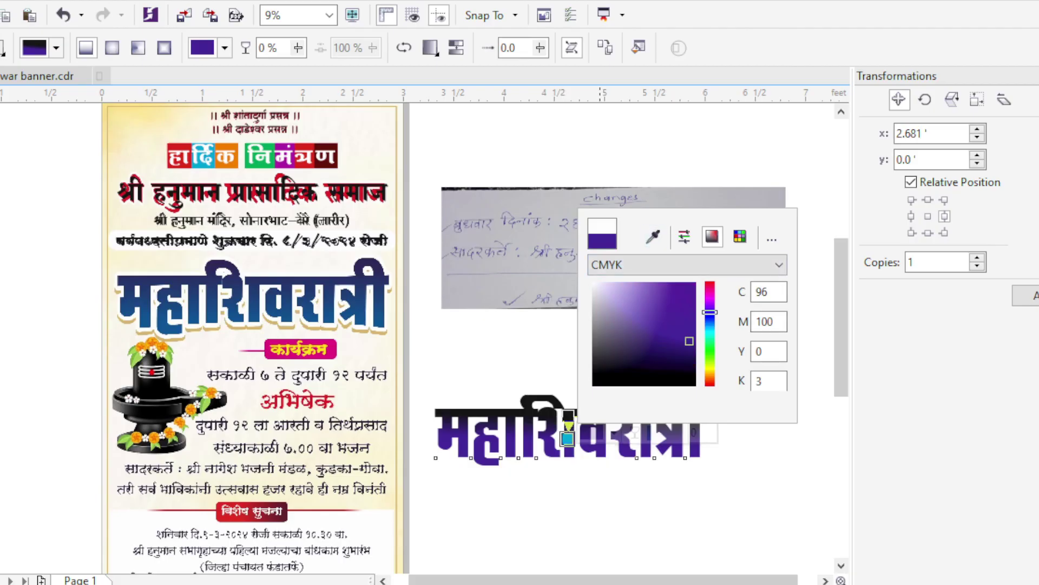
pyautogui.click(709, 328)
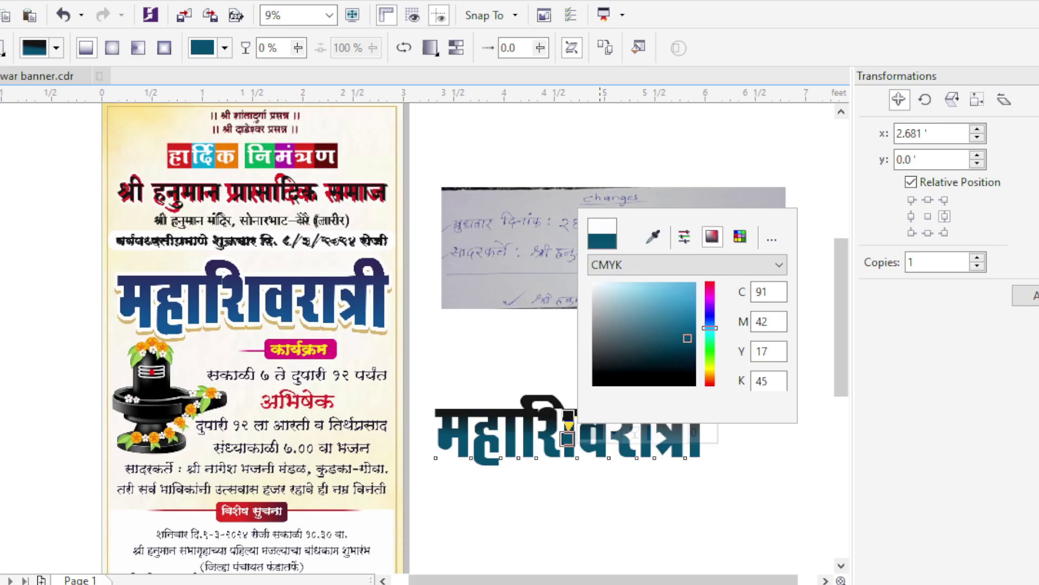
pyautogui.press('Escape')
# Set the upper gradient colour of the महाशिवरात्री text to a very dark indigo.
pyautogui.click(568, 415)
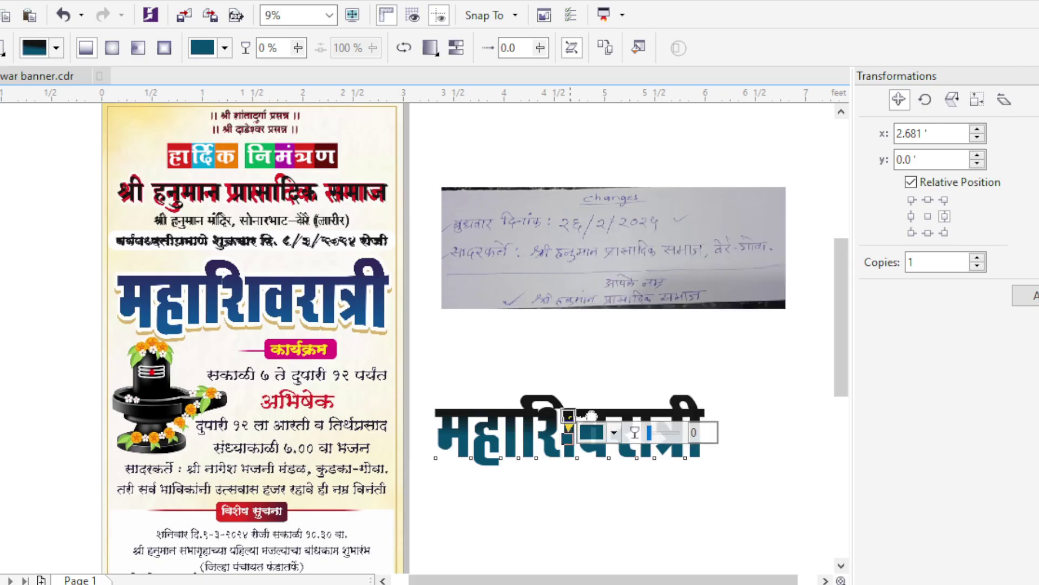
pyautogui.click(593, 409)
pyautogui.click(711, 527)
pyautogui.click(659, 543)
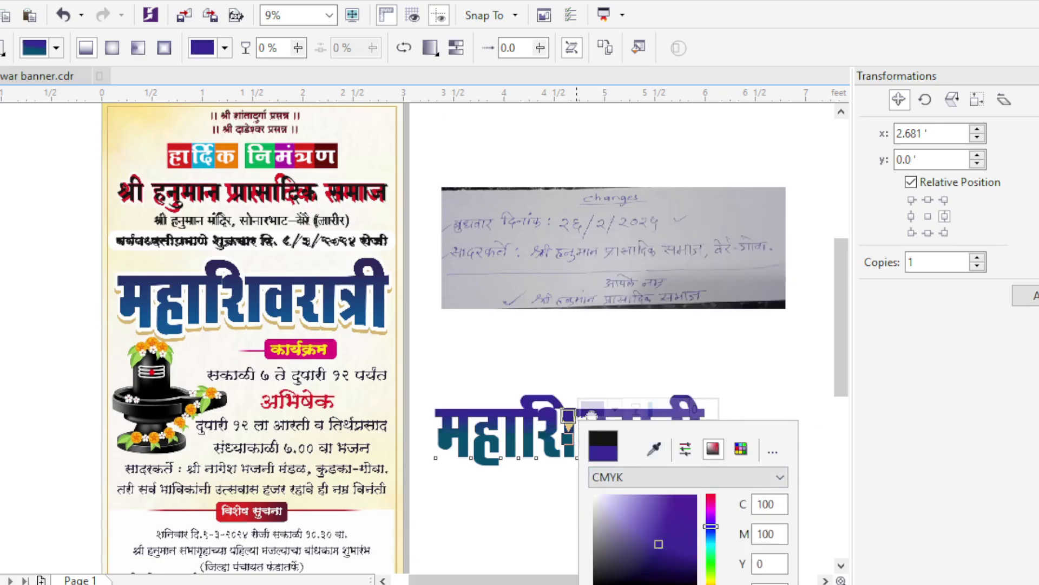
pyautogui.moveTo(659, 543); pyautogui.dragTo(688, 574)
pyautogui.click(577, 415)
pyautogui.press('space')
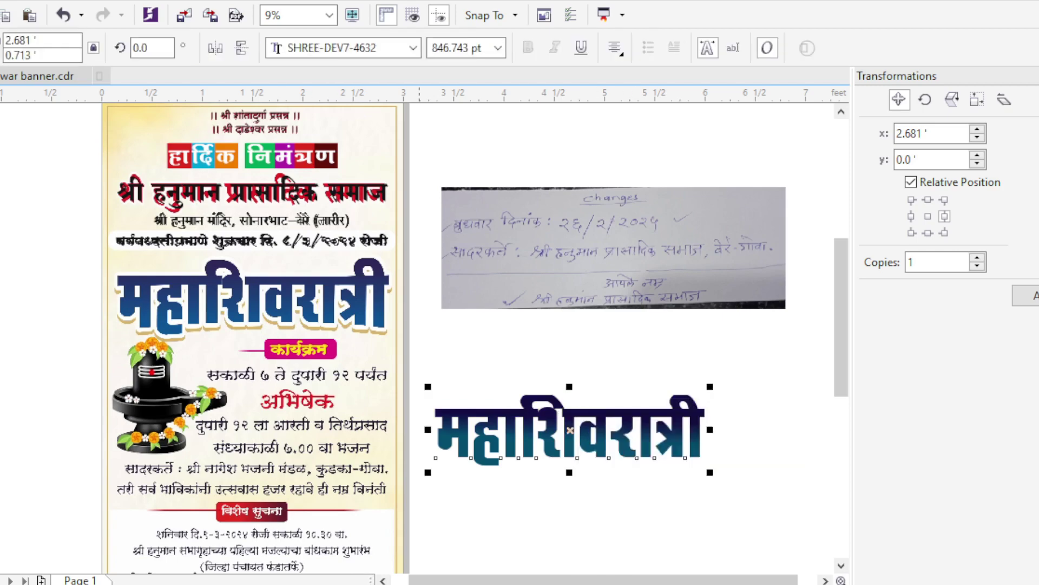
# Move the gradient महाशिवरात्री text over the banner's title and stretch it to about 2.71 ft wide to fit the lettering.
pyautogui.moveTo(503, 439); pyautogui.dragTo(184, 304)
pyautogui.scroll(1, 316, 306)
pyautogui.scroll(2, 472, 293)
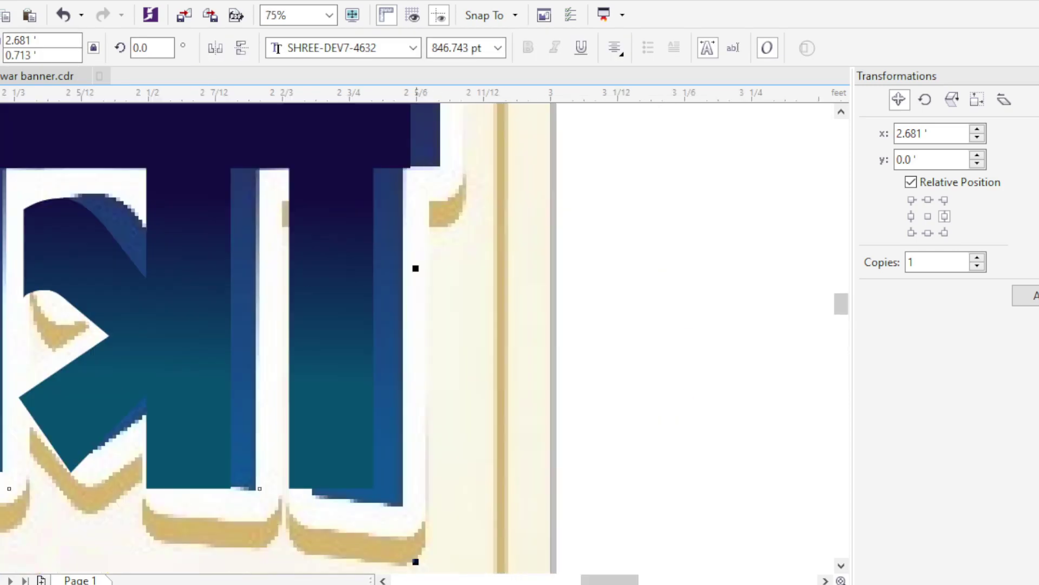
pyautogui.moveTo(415, 269); pyautogui.dragTo(444, 270)
pyautogui.scroll(-2, 465, 281)
pyautogui.moveTo(229, 292); pyautogui.dragTo(427, 302)
pyautogui.scroll(3, 121, 294)
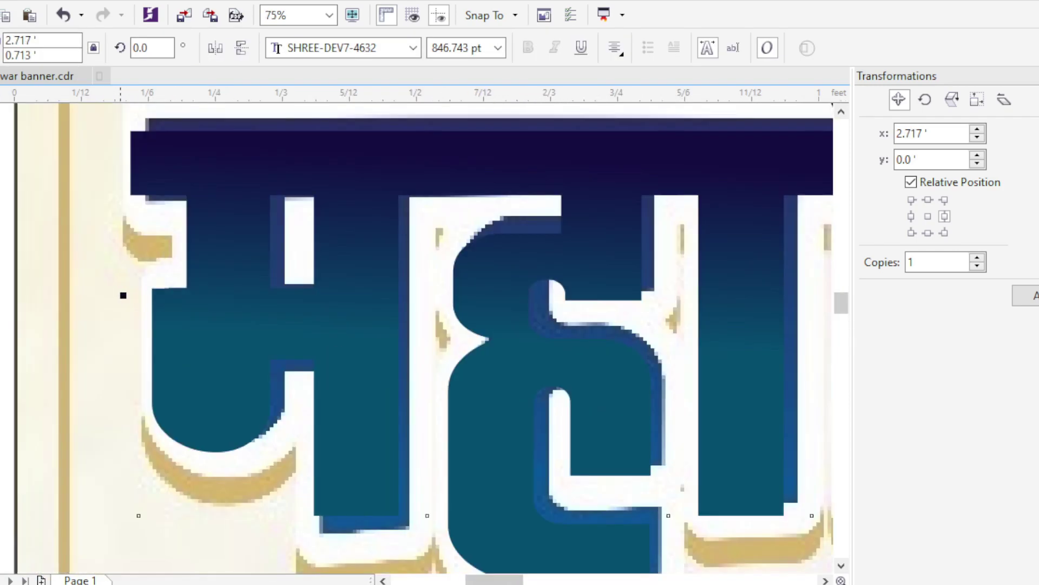
pyautogui.press('Left')
pyautogui.scroll(-5, 120, 295)
pyautogui.press('Escape')
pyautogui.scroll(2, 359, 394)
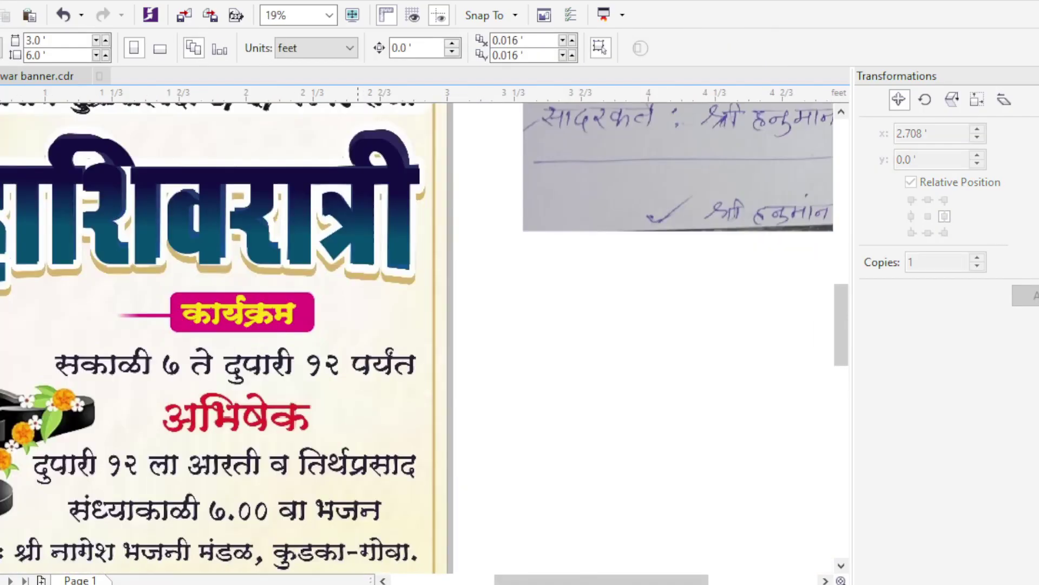
# Paste a copy of the yellow कार्यक्रम text, change its wording to "सकाळी ७ ते दुपारी १२ पर्यंत" and colour it black.
pyautogui.hotkey('ctrl', 'v')
pyautogui.press('F8')
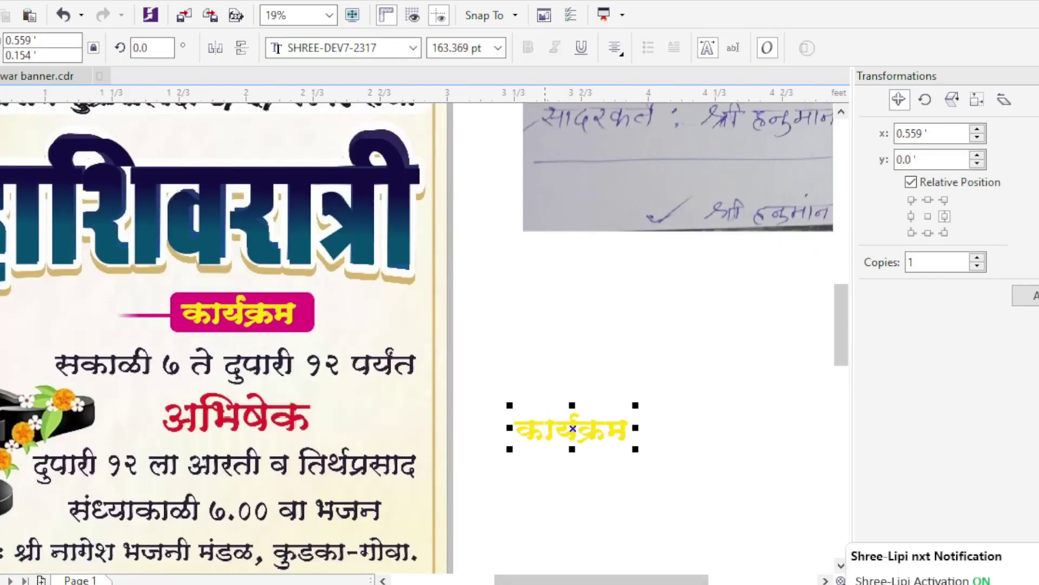
pyautogui.hotkey('ctrl', 'a')
pyautogui.write('mke')
pyautogui.hotkey('ctrl', 'a')
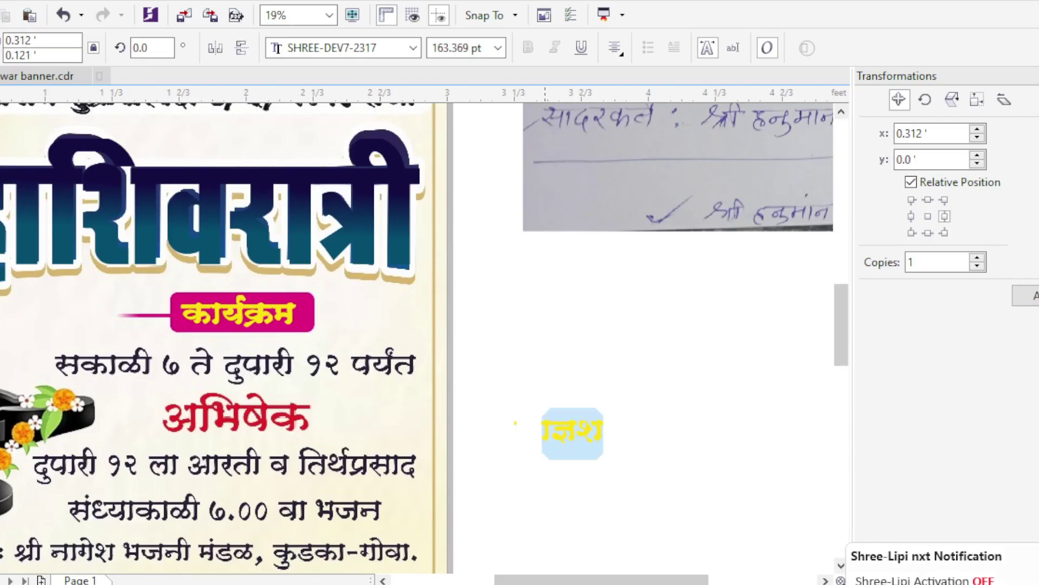
pyautogui.press('Scroll_Lock')
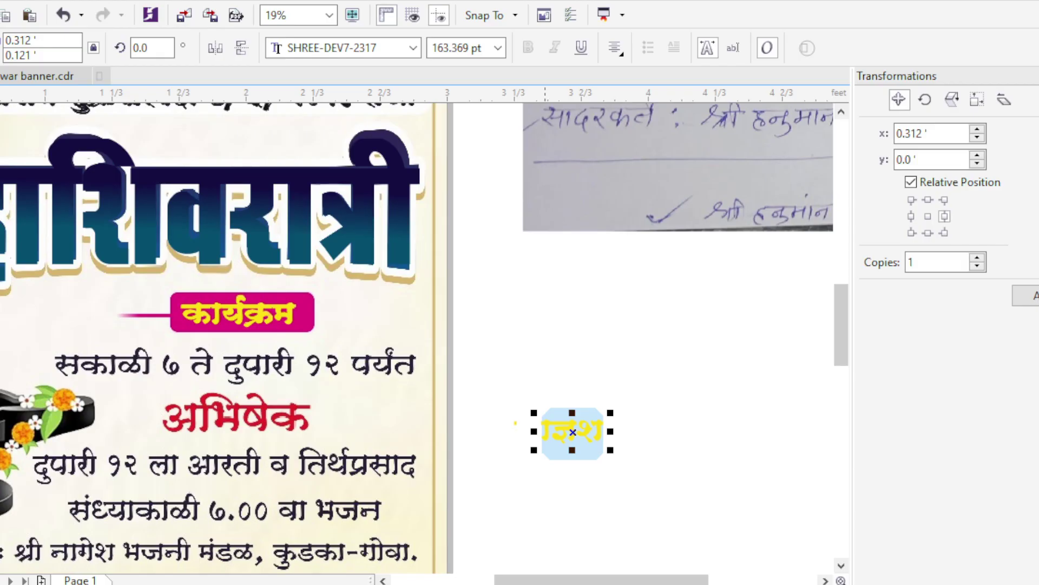
pyautogui.write('सकाळी ७ ते ')
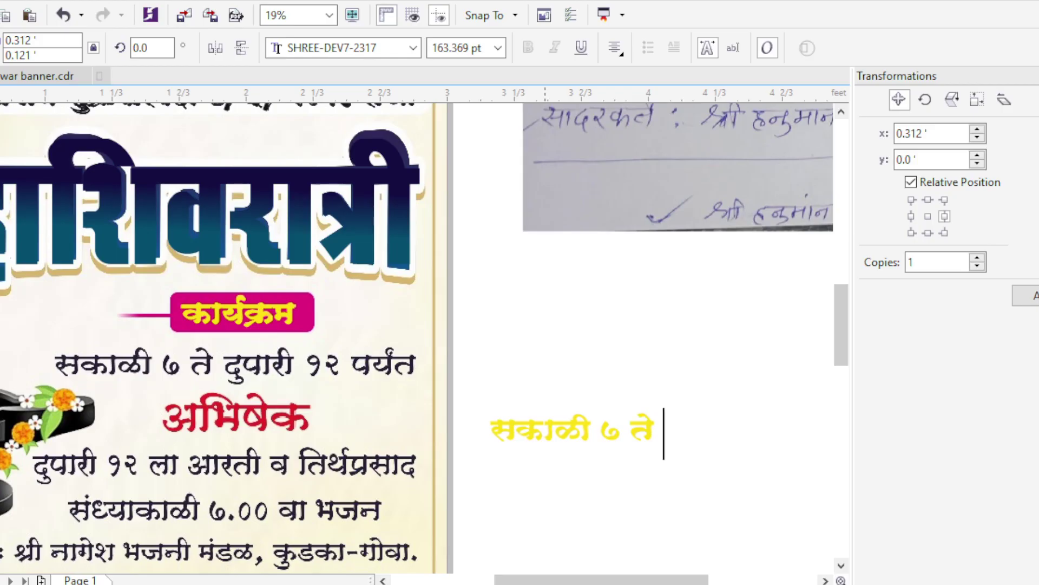
pyautogui.write('दुपारी ')
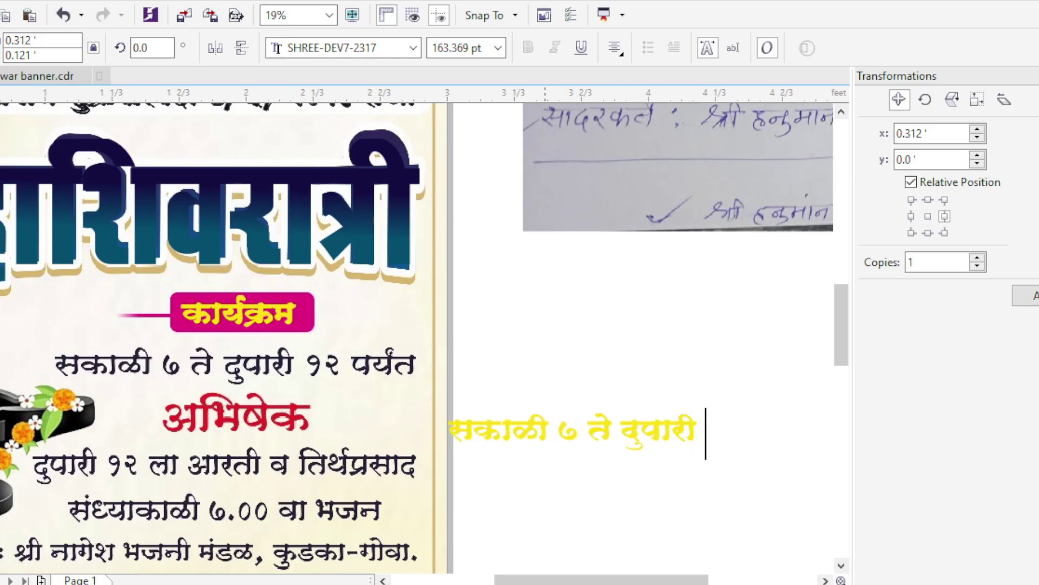
pyautogui.write('१२ पर्यंत')
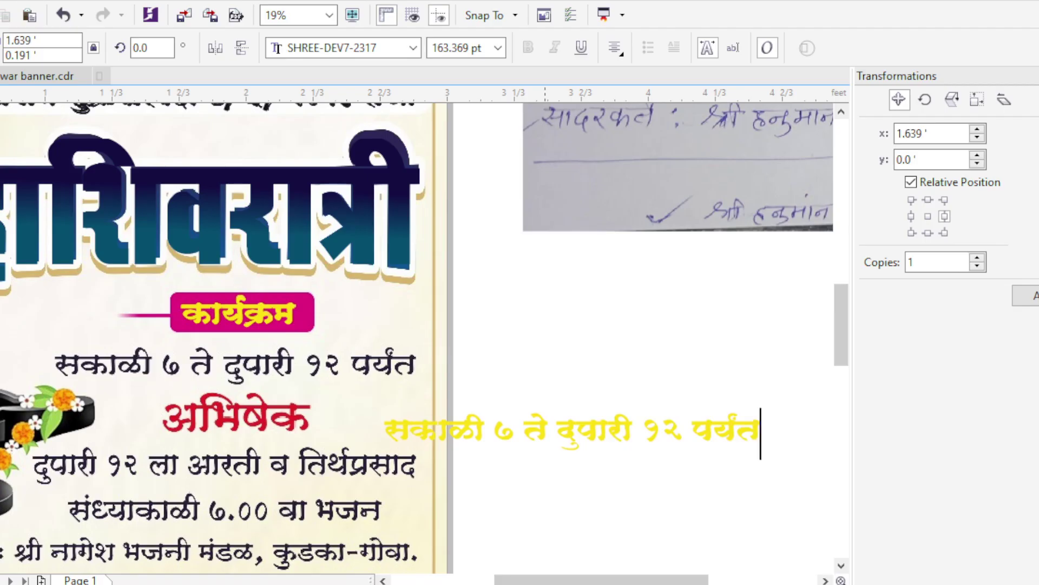
pyautogui.press('Escape')
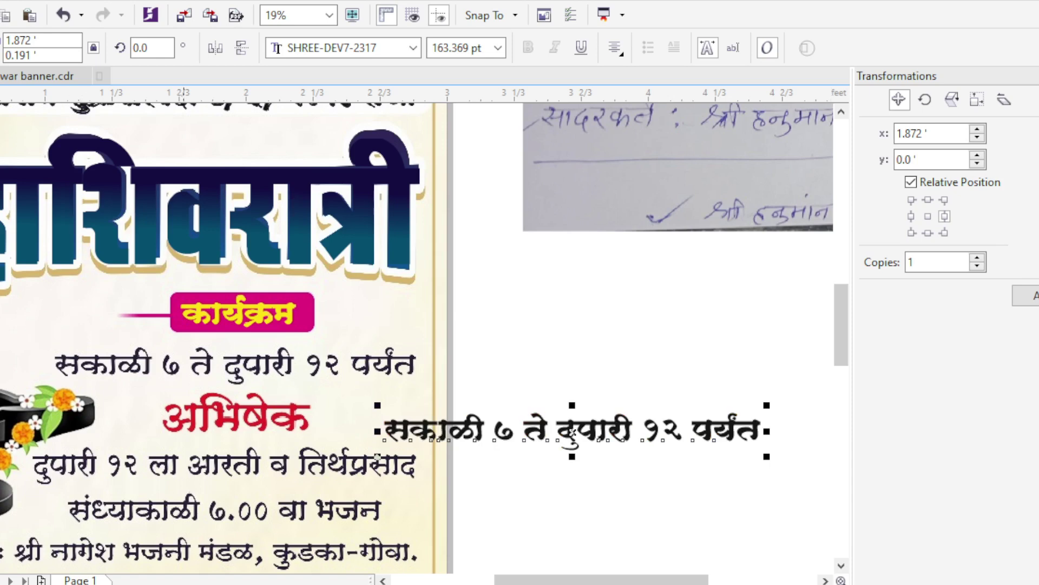
# Move the black सकाळी ७ ते दुपारी १२ पर्यंत text over the matching banner line and scale it to fit.
pyautogui.moveTo(464, 430); pyautogui.dragTo(415, 417)
pyautogui.scroll(1, 427, 356)
pyautogui.scroll(-1, 363, 425)
pyautogui.click(591, 400)
pyautogui.moveTo(291, 404); pyautogui.dragTo(328, 333)
# Duplicate the yellow कार्यक्रम text beside the banner and replace its wording with "अभिषेक".
pyautogui.moveTo(227, 288); pyautogui.dragTo(457, 396)
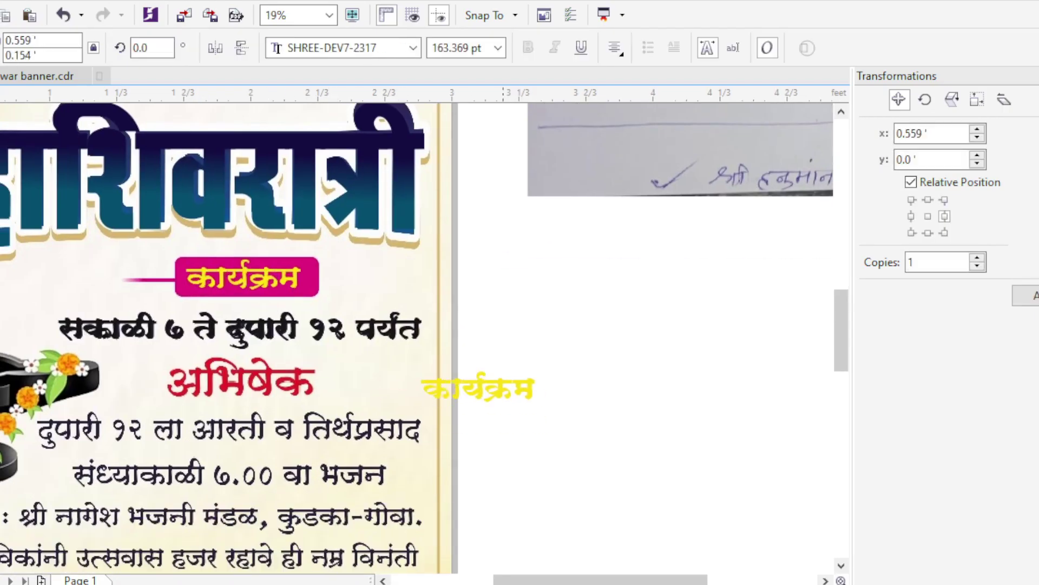
pyautogui.doubleClick(528, 384)
pyautogui.hotkey('ctrl', 'a')
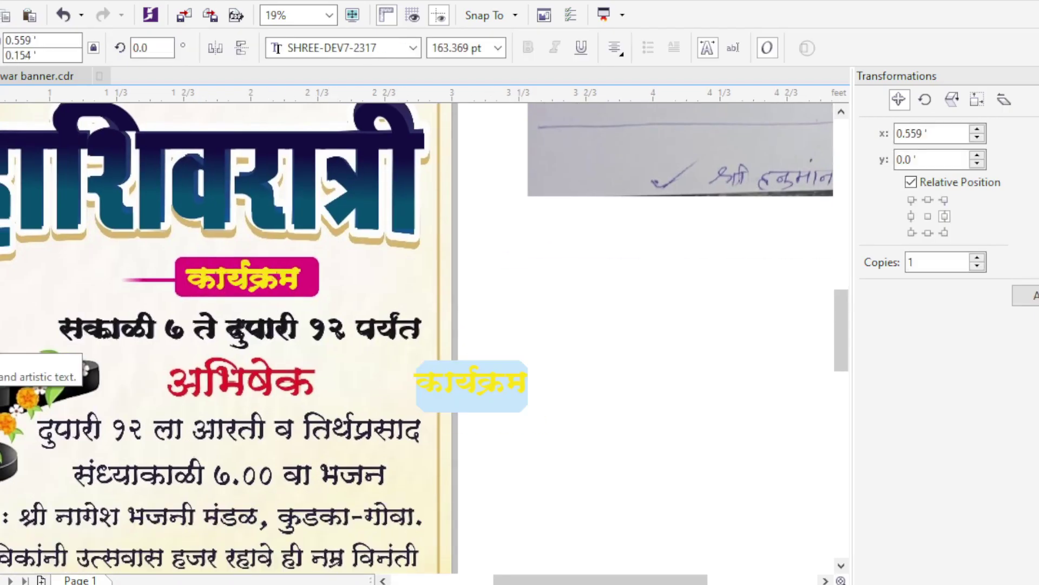
pyautogui.write('अभि')
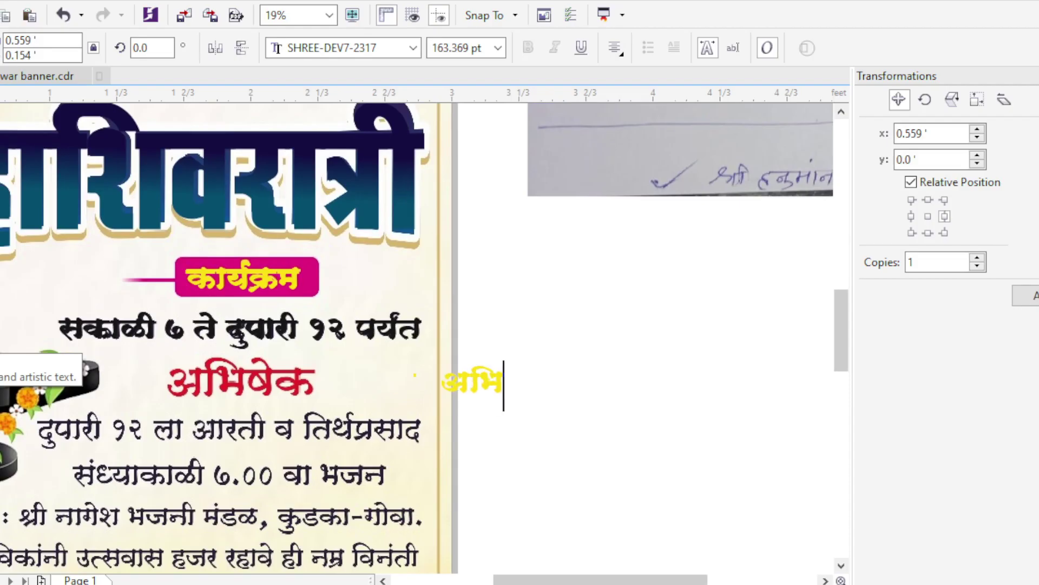
pyautogui.write('षेक')
pyautogui.hotkey('ctrl', 'space')
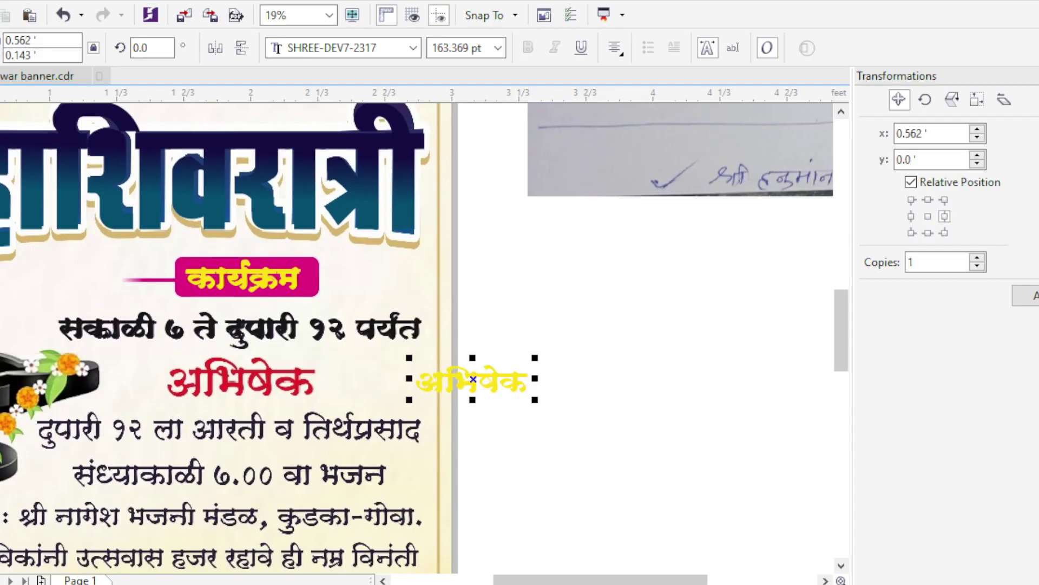
# Move the अभिषेक text over the banner's matching word, enlarge it to fit and colour it red.
pyautogui.moveTo(473, 379); pyautogui.dragTo(241, 377)
pyautogui.moveTo(303, 395)
pyautogui.mouseDown()
pyautogui.moveTo(330, 406)
pyautogui.moveTo(320, 403)
pyautogui.mouseUp()
pyautogui.scroll(1, 182, 338)
pyautogui.scroll(-2, 288, 432)
pyautogui.scroll(1, 291, 458)
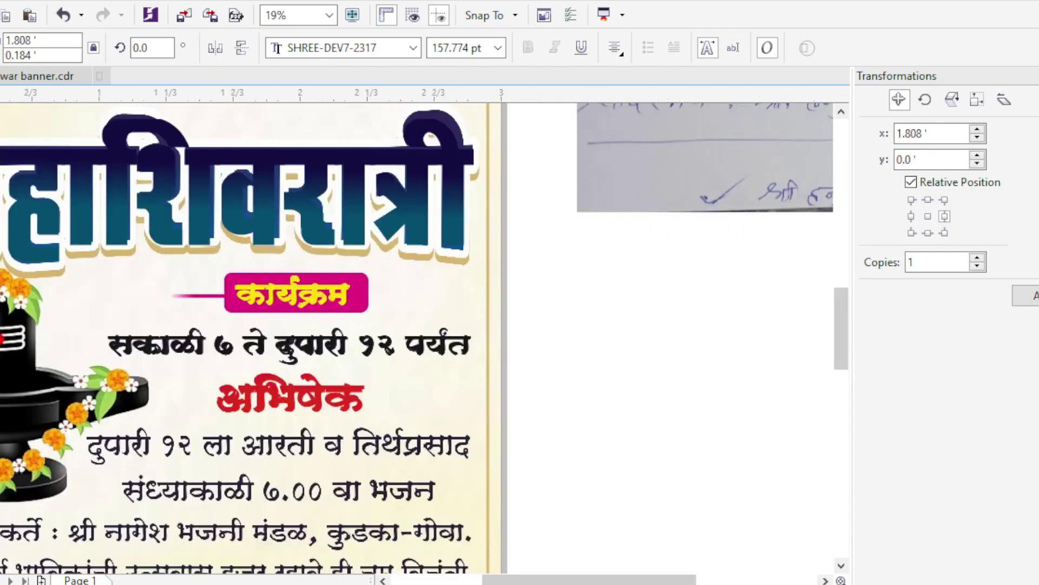
# Duplicate the सकाळी ७ ते दुपारी १२ पर्यंत text further down and change the copy to "दुपारी १२ ला आरती व तिर्थप्रसाद".
pyautogui.moveTo(291, 345); pyautogui.dragTo(291, 480)
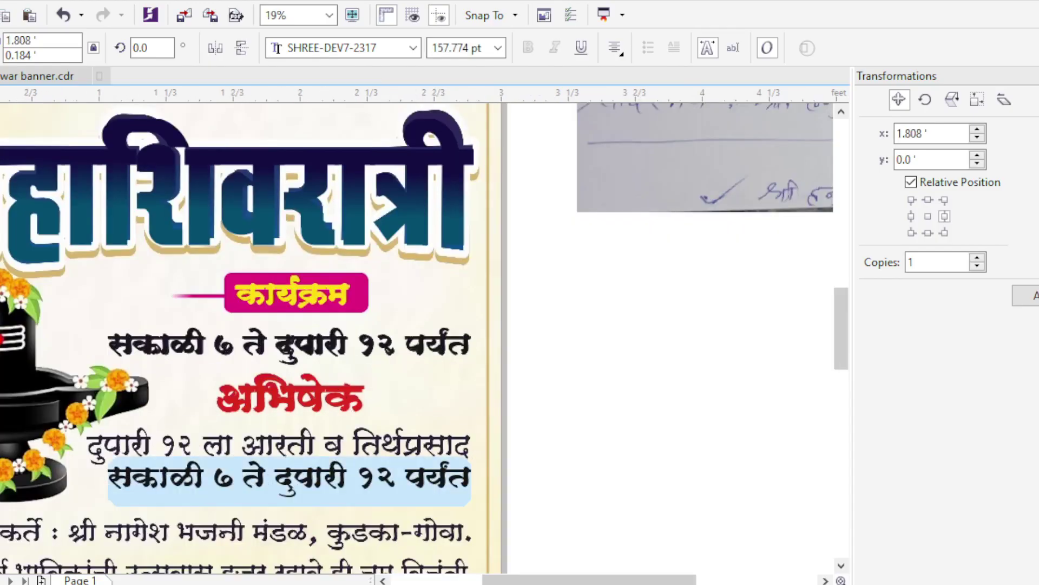
pyautogui.write('दुपारी १२ ला')
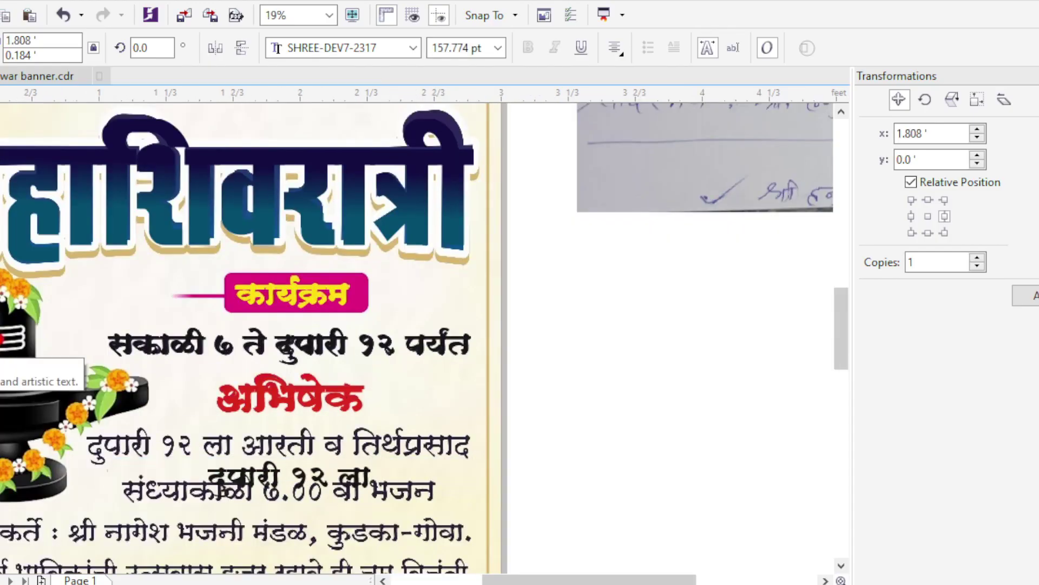
pyautogui.write(' आरती व तिथ')
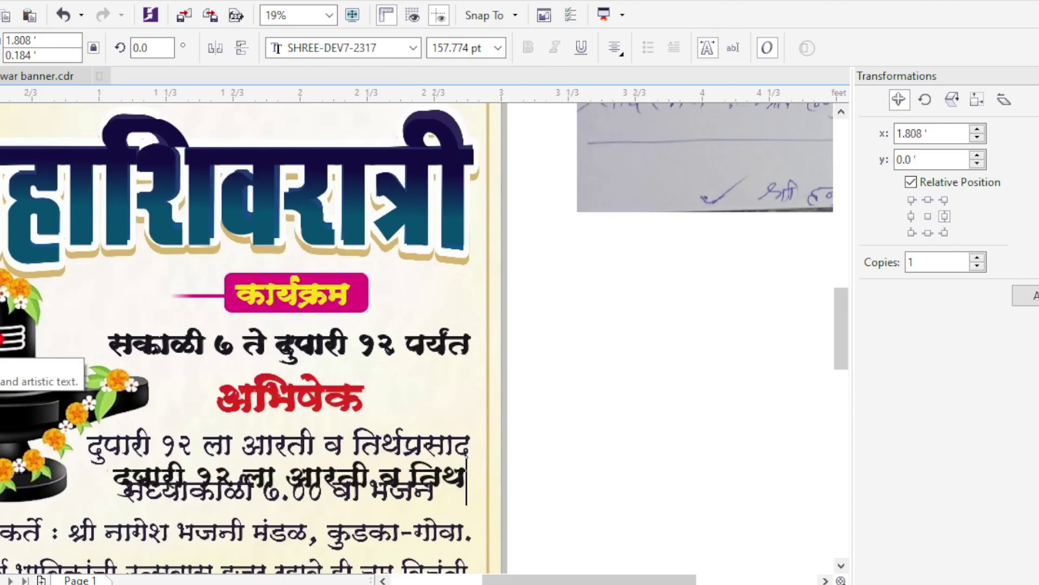
pyautogui.write('र्प्रसाद')
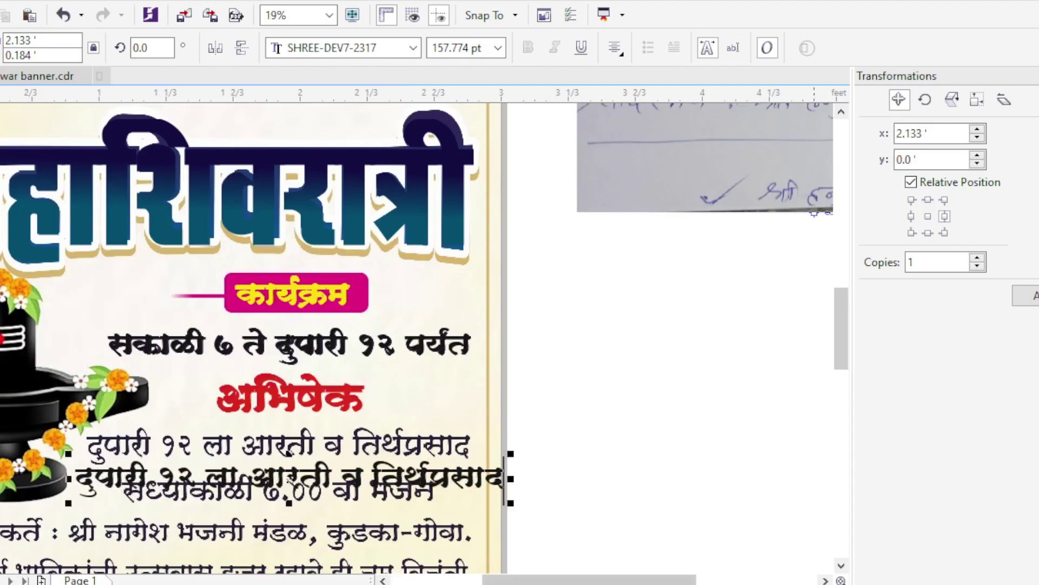
# Move the दुपारी १२ ला आरती व तिर्थप्रसाद text over its banner line and narrow it to about 1.94 ft.
pyautogui.moveTo(290, 479); pyautogui.dragTo(290, 450)
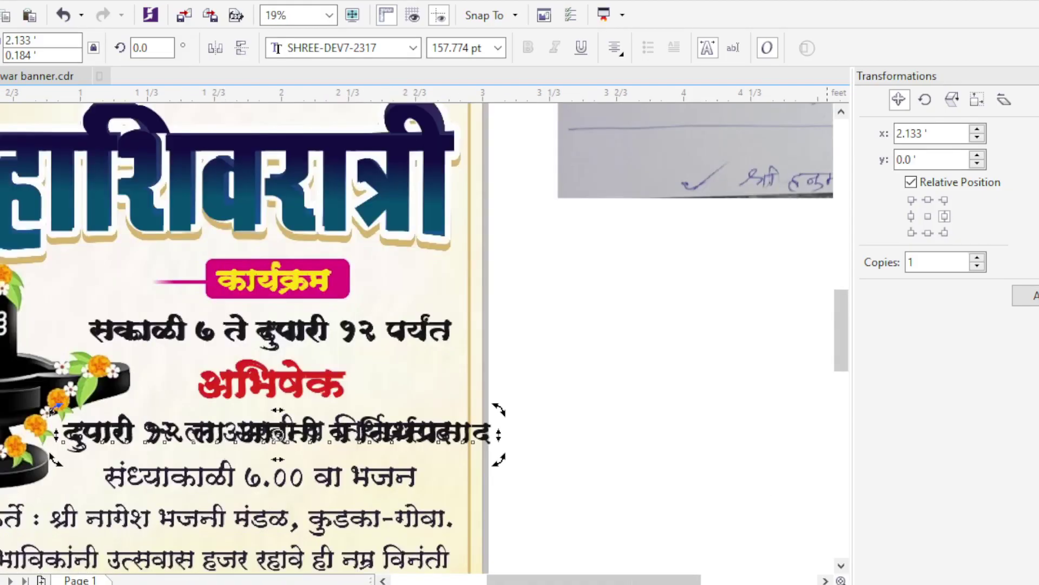
pyautogui.scroll(-1, 210, 388)
pyautogui.scroll(2, 205, 410)
pyautogui.moveTo(205, 410); pyautogui.dragTo(119, 410)
pyautogui.moveTo(710, 411); pyautogui.dragTo(632, 411)
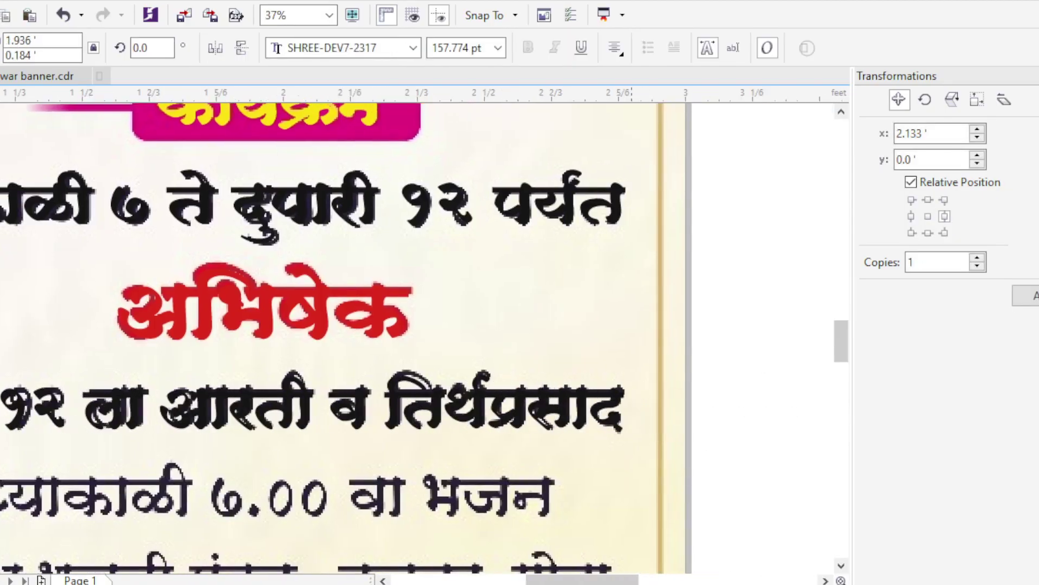
# Duplicate the दुपारी १२ ला आरती व तिर्थप्रसाद text, change the copy to "संध्याकाळी ७.०० वा भजन" and place it over its banner line.
pyautogui.scroll(-1, 488, 336)
pyautogui.scroll(1, 488, 335)
pyautogui.moveTo(444, 300); pyautogui.dragTo(444, 371)
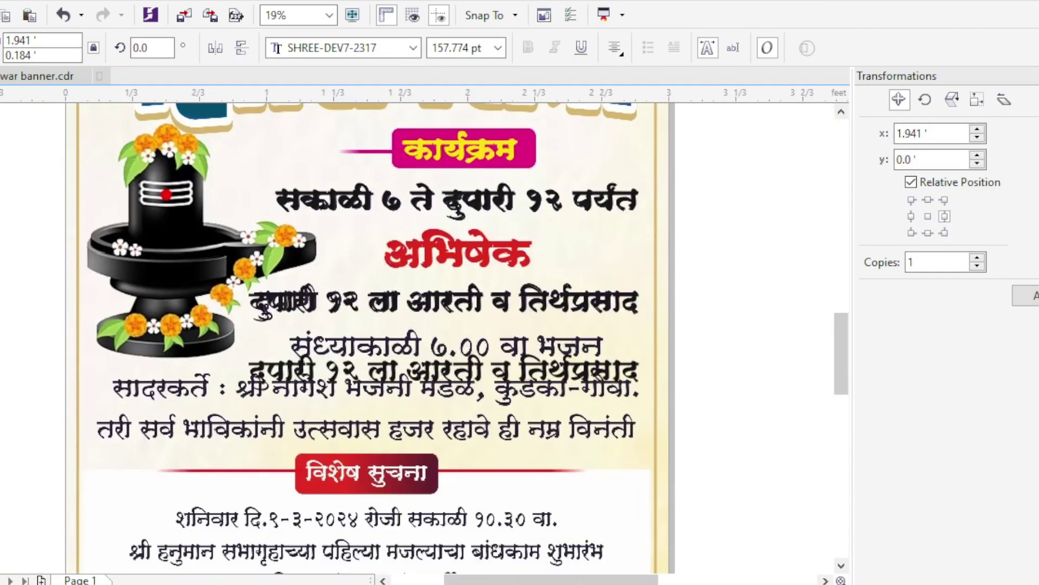
pyautogui.doubleClick(475, 371)
pyautogui.press('Delete')
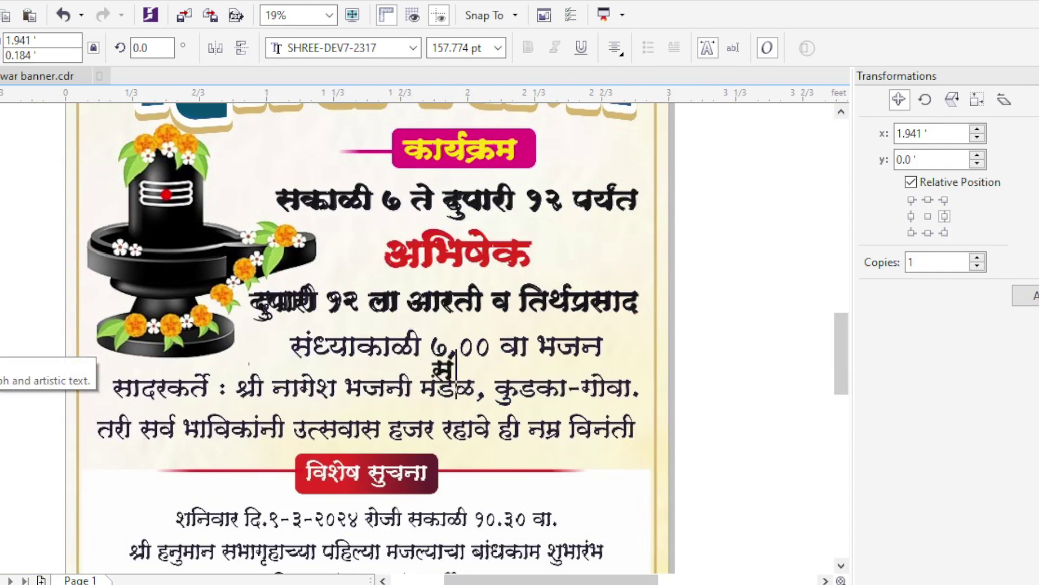
pyautogui.write('हध्याकाळी')
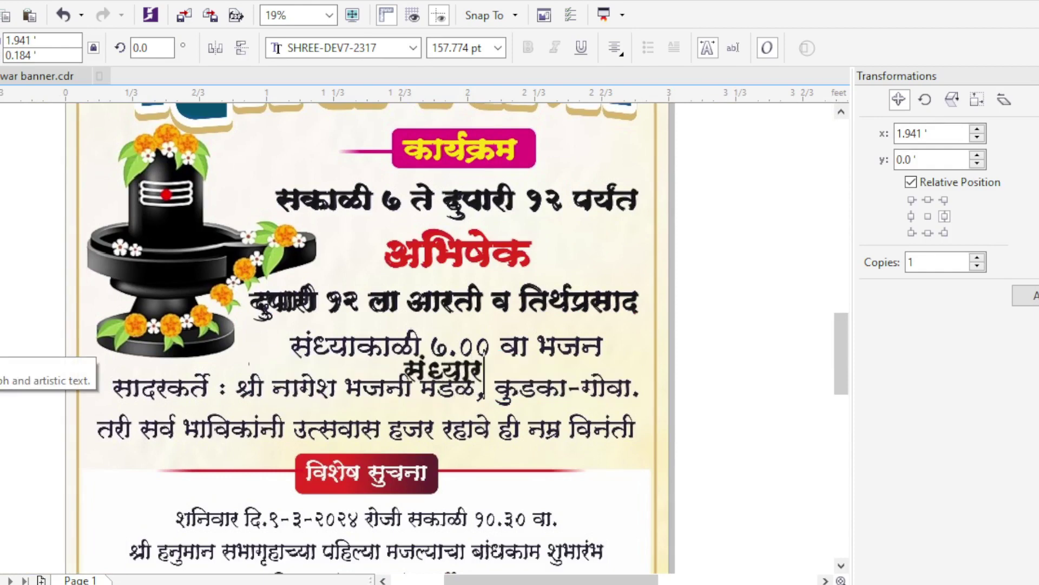
pyautogui.write(' ७.०० वा भजन')
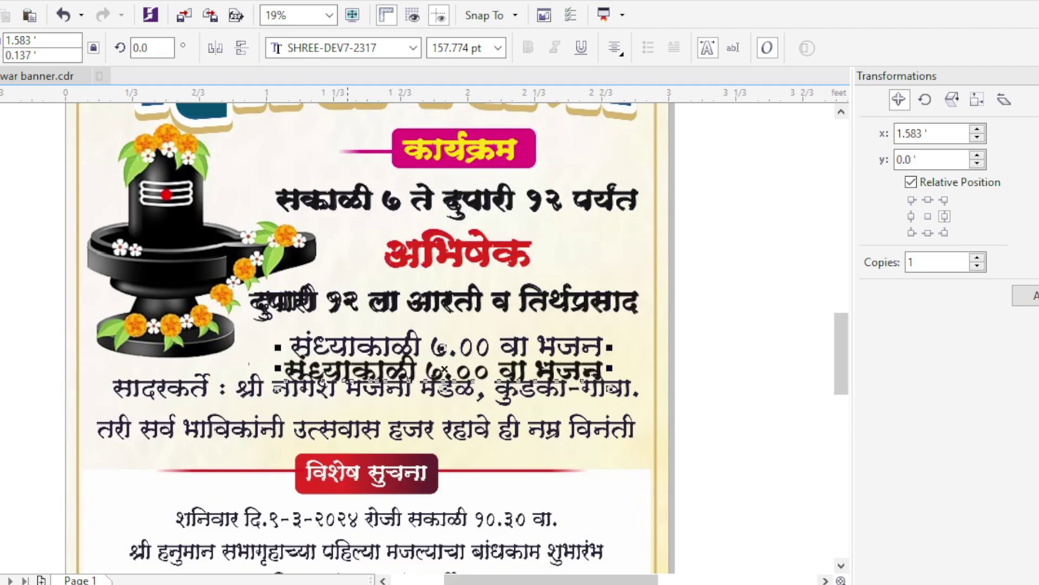
pyautogui.press('Escape')
pyautogui.press('Escape')
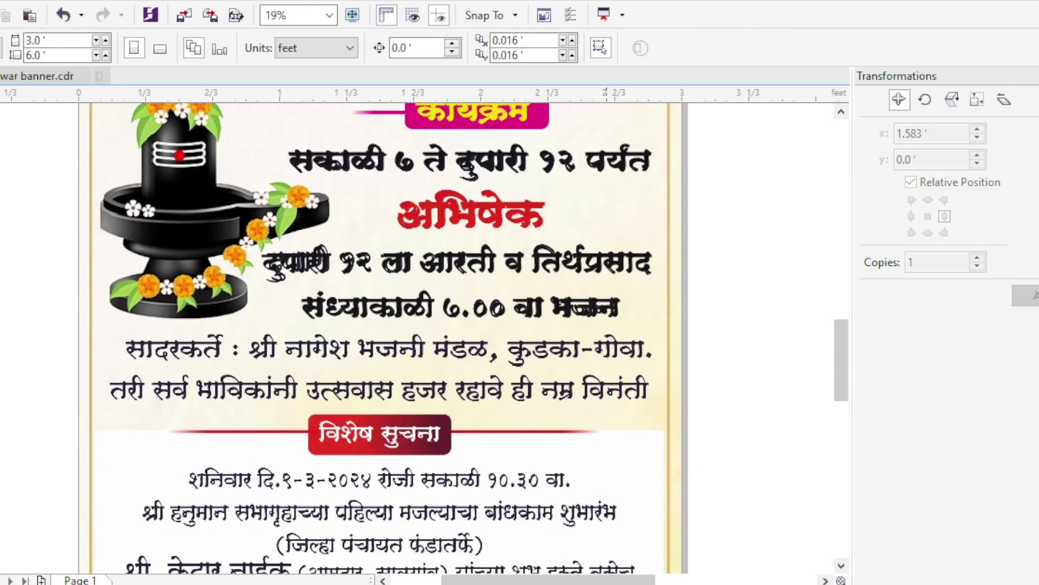
# Duplicate the संध्याकाळी ७.०० वा भजन text below and replace its wording with "सादरकर्ते : श्री नागेश भजनी मंडळ, कुडका-गोवा".
pyautogui.moveTo(607, 308); pyautogui.dragTo(282, 434)
pyautogui.rightClick(283, 433)
pyautogui.press('F8')
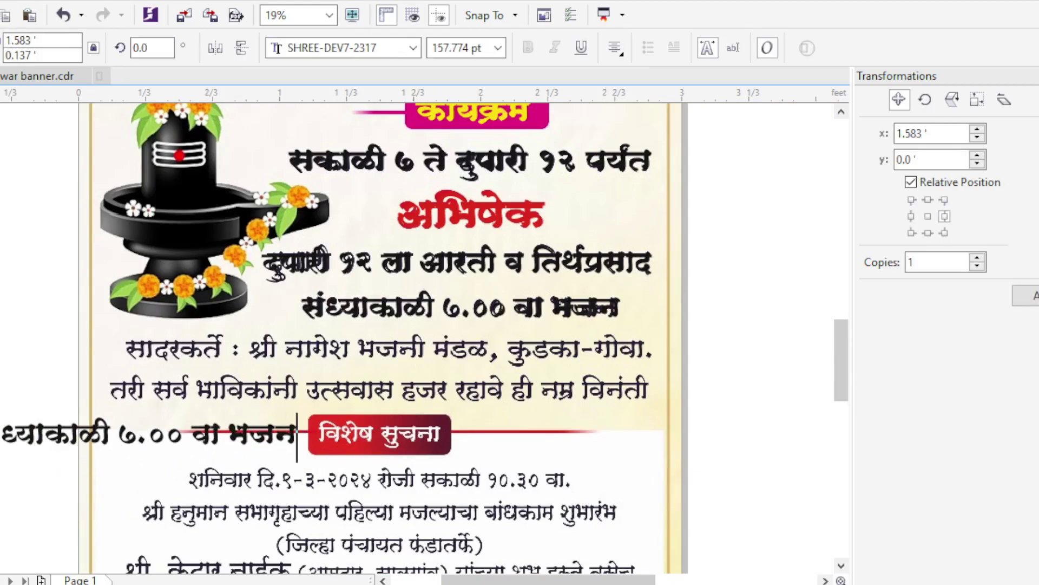
pyautogui.hotkey('ctrl', 'a')
pyautogui.write('सादरकर्ते')
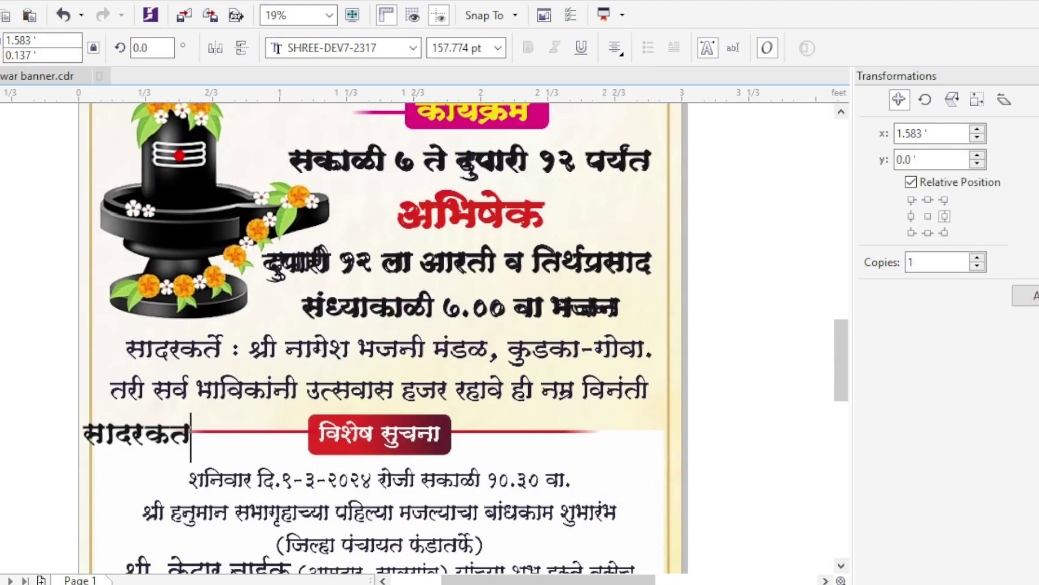
pyautogui.write(' :')
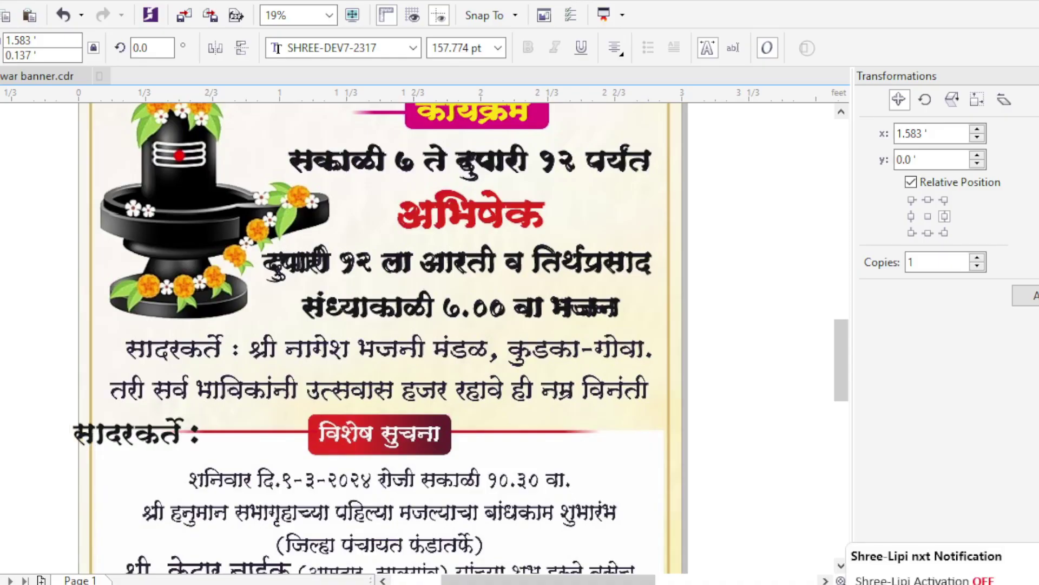
pyautogui.write(' श्री नागेश')
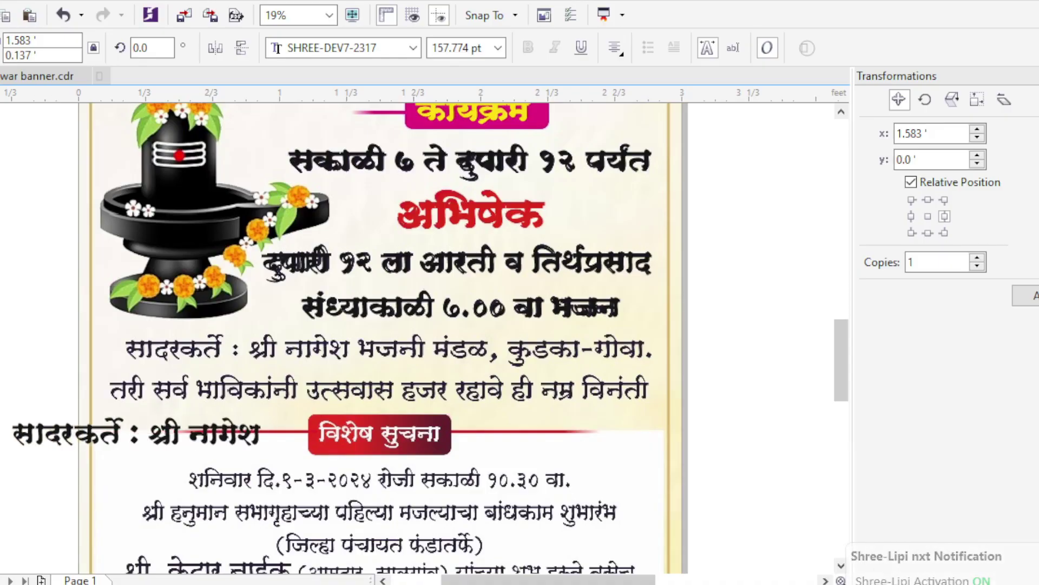
pyautogui.write(' भजनी मंडळ, कुडक')
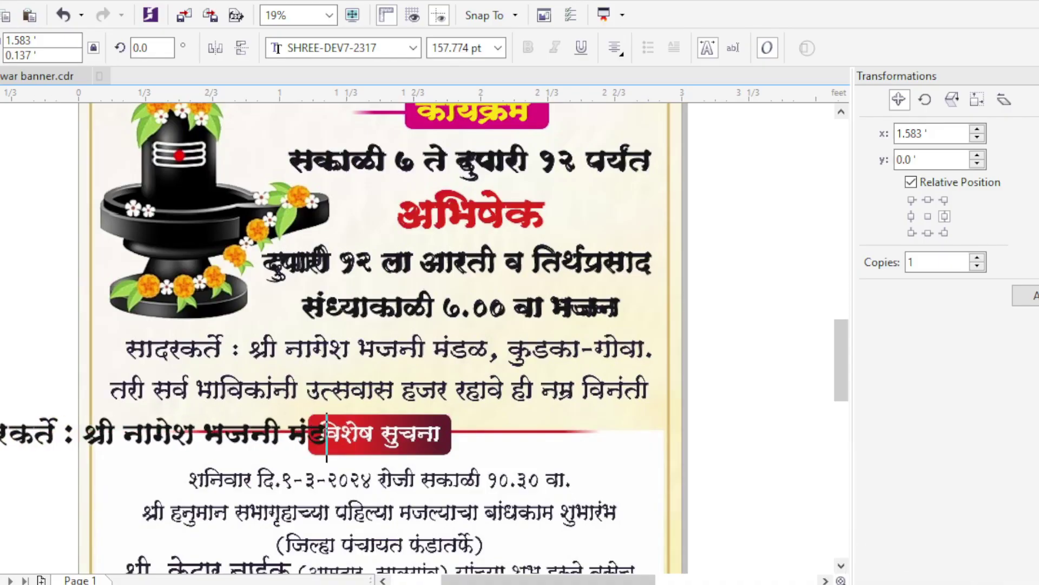
pyautogui.write('ा')
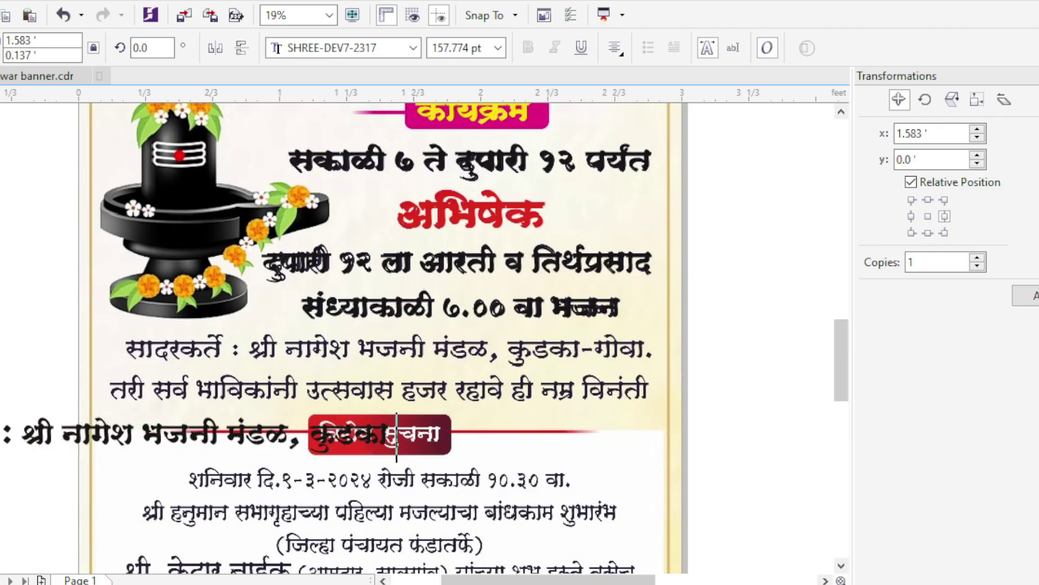
pyautogui.write('-गोवा')
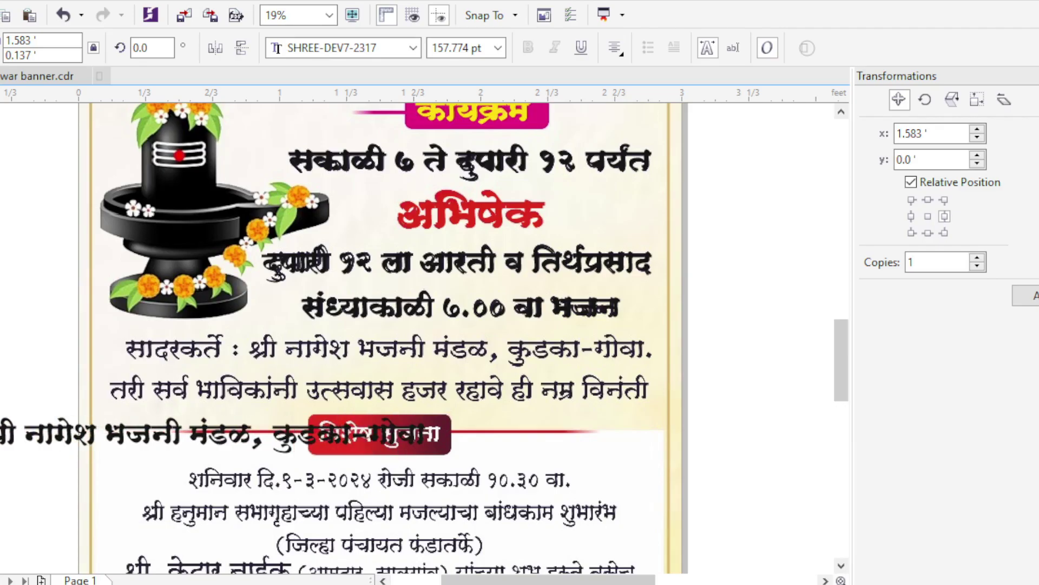
# Add the second line "तरी सर्व भाविकांनी उत्सवास हजर रहावे ही नम्र विनंती" to the सादरकर्ते text.
pyautogui.press('Return')
pyautogui.write('तरी')
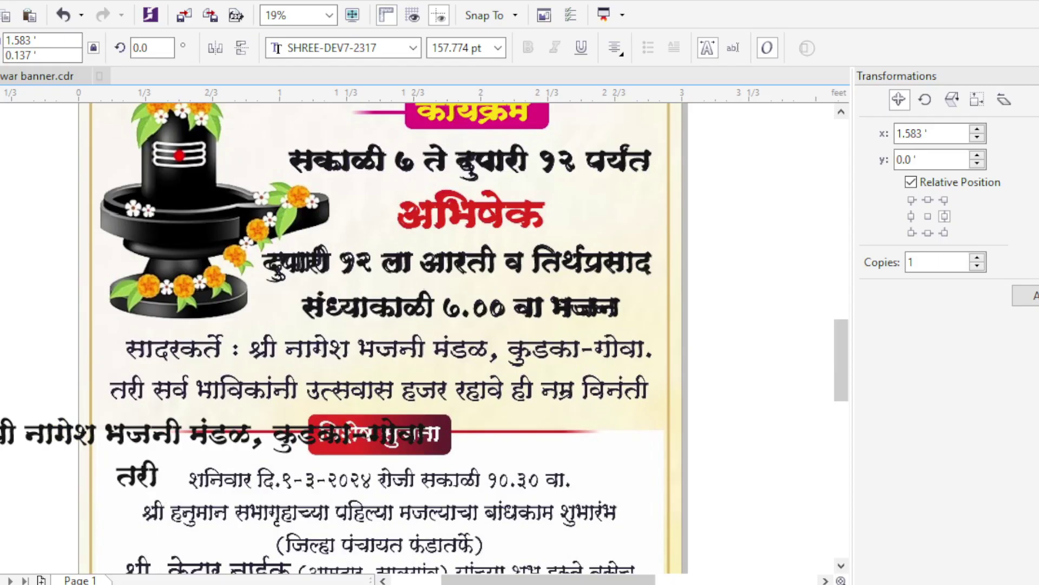
pyautogui.write(' सर्व भाविकांनी')
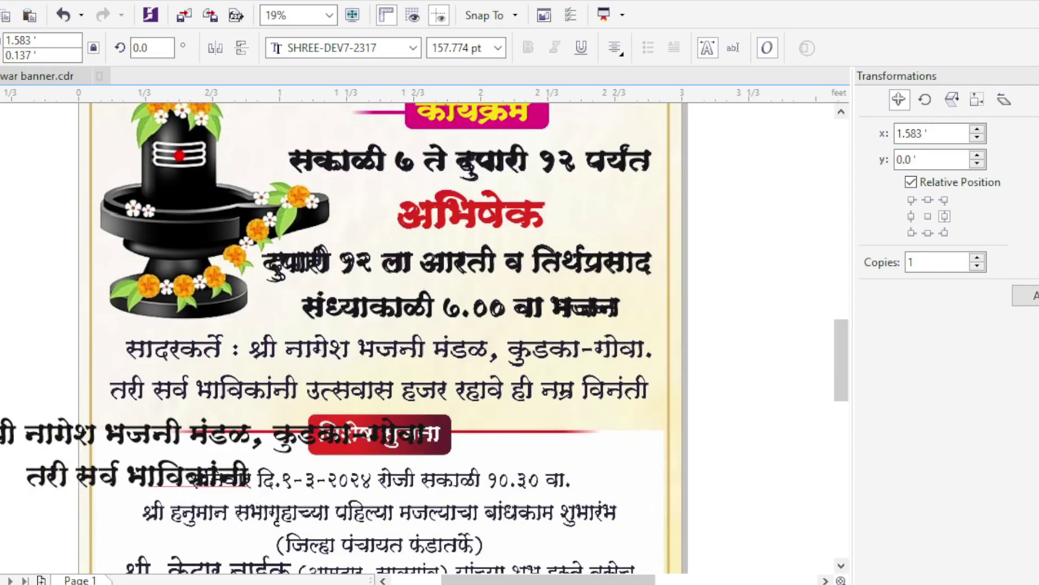
pyautogui.write(' उत्सवास हजर')
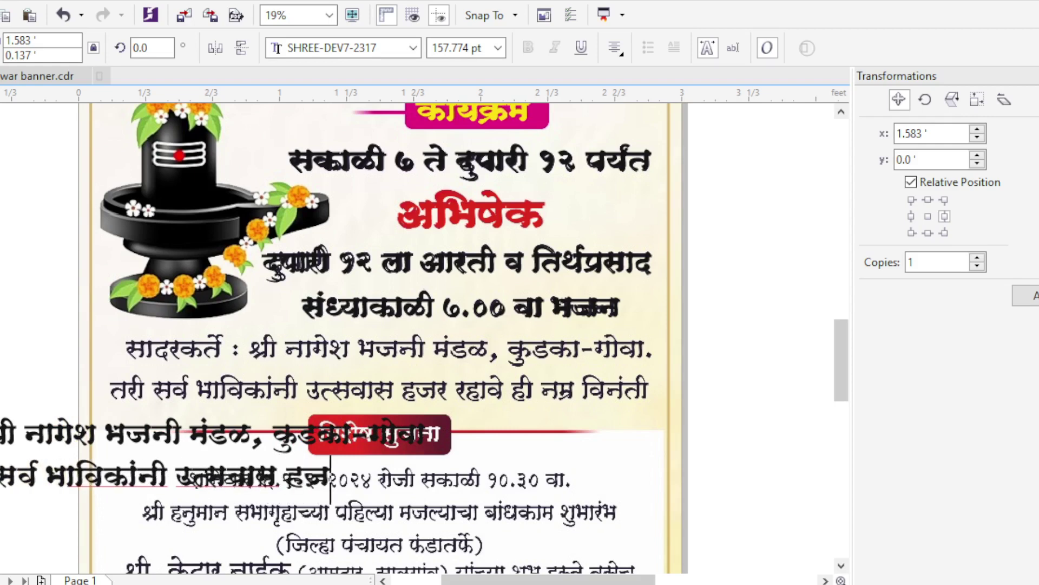
pyautogui.write(' रहावे ही नम्र')
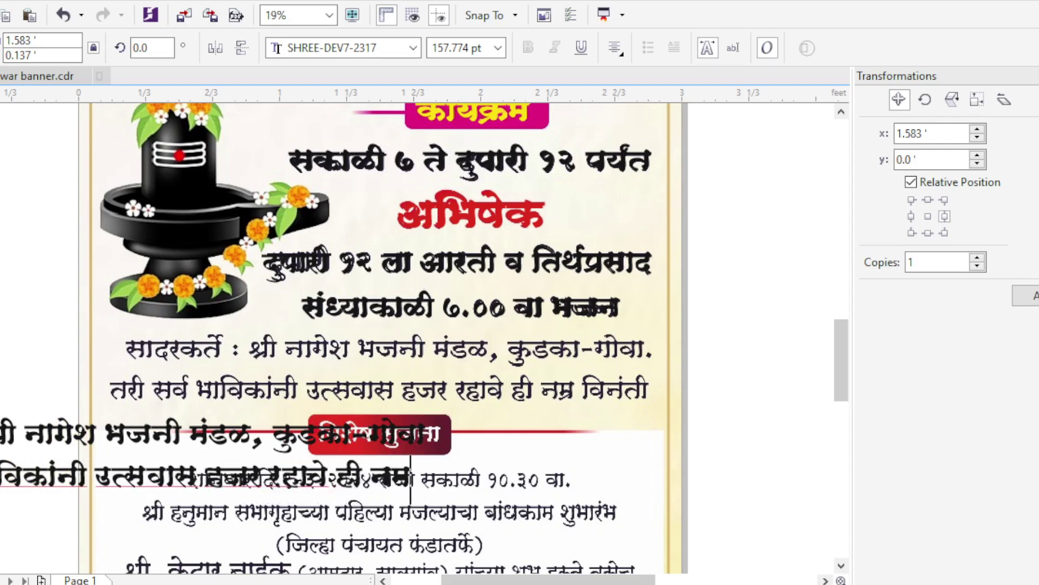
pyautogui.write(' विनंती')
pyautogui.press('Escape')
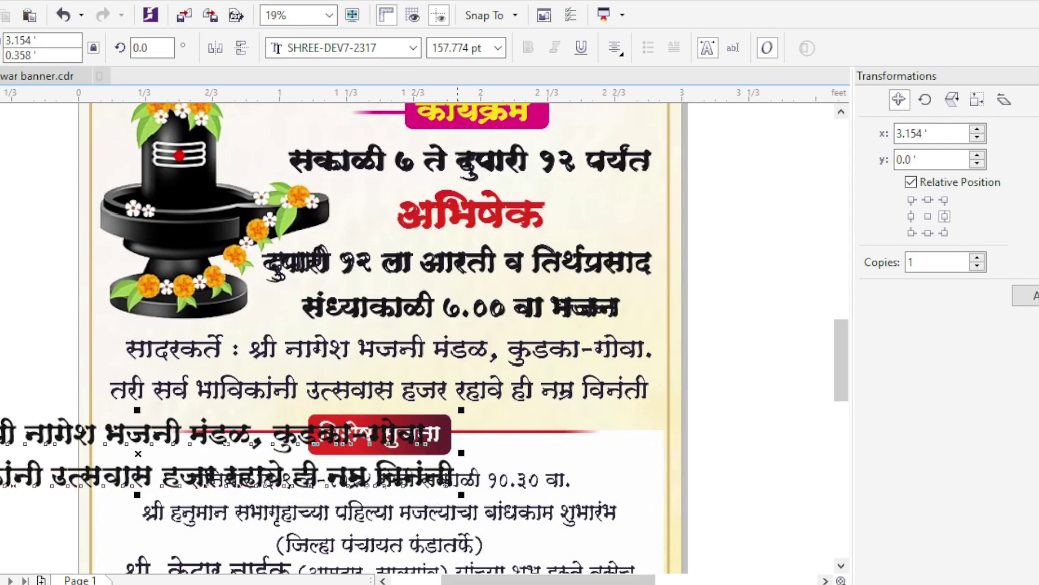
# Move the two-line सादरकर्ते text over its banner lines and scale it down to about 2.85 ft wide.
pyautogui.click(616, 48)
pyautogui.click(658, 153)
pyautogui.scroll(-2, 379, 324)
pyautogui.scroll(2, 379, 325)
pyautogui.moveTo(325, 434); pyautogui.dragTo(591, 308)
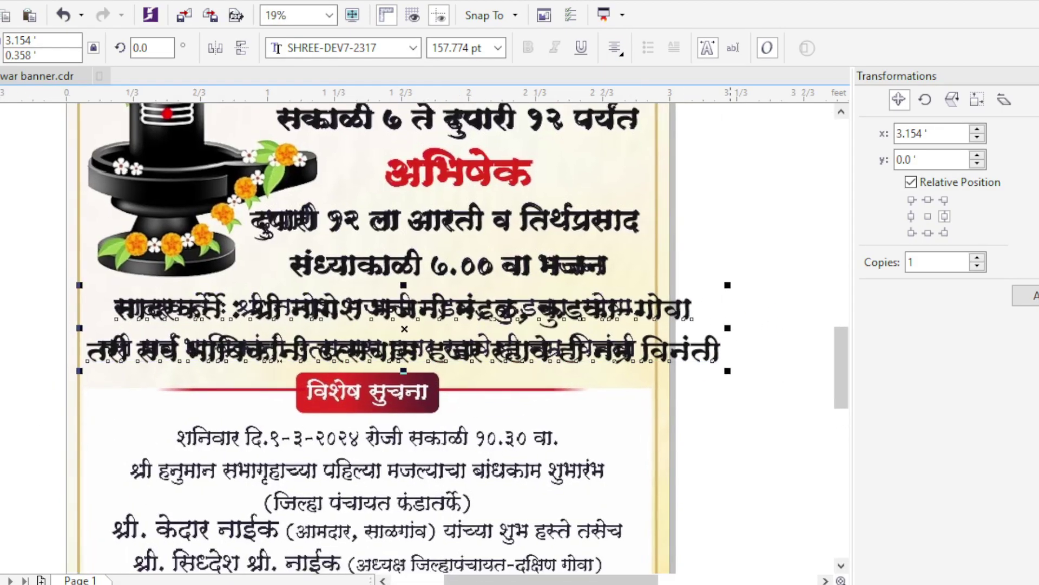
pyautogui.moveTo(728, 371); pyautogui.dragTo(665, 363)
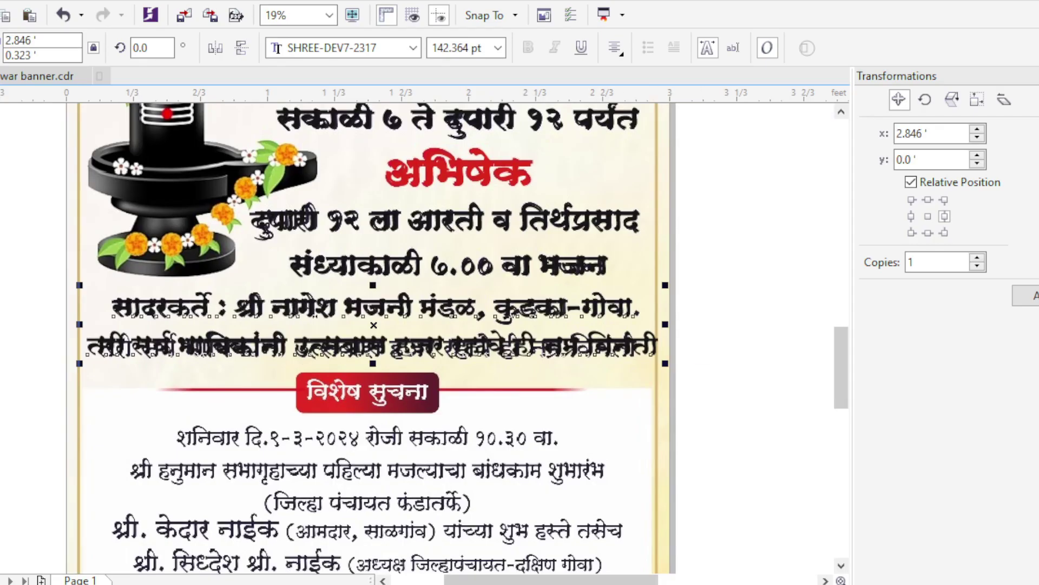
pyautogui.scroll(4, 658, 324)
pyautogui.scroll(-2, 658, 325)
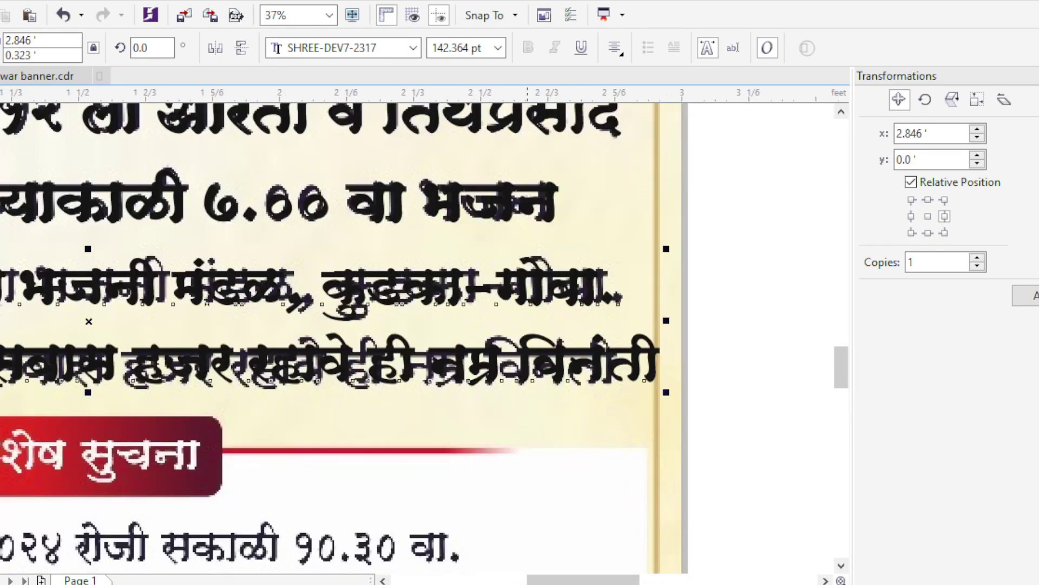
pyautogui.scroll(2, 487, 286)
pyautogui.scroll(-3, 488, 287)
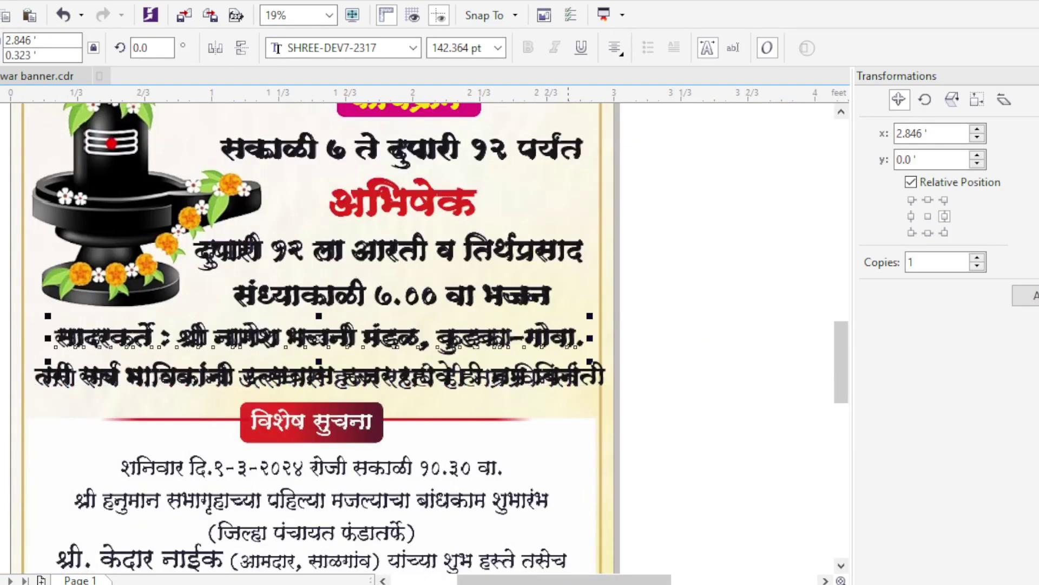
# Break the two-line text apart and shrink the तरी सर्व भाविकांनी line to about 2.73 ft wide to fit its banner line.
pyautogui.hotkey('ctrl', 'k')
pyautogui.scroll(1, 476, 346)
pyautogui.scroll(-1, 476, 347)
pyautogui.moveTo(32, 399); pyautogui.dragTo(56, 399)
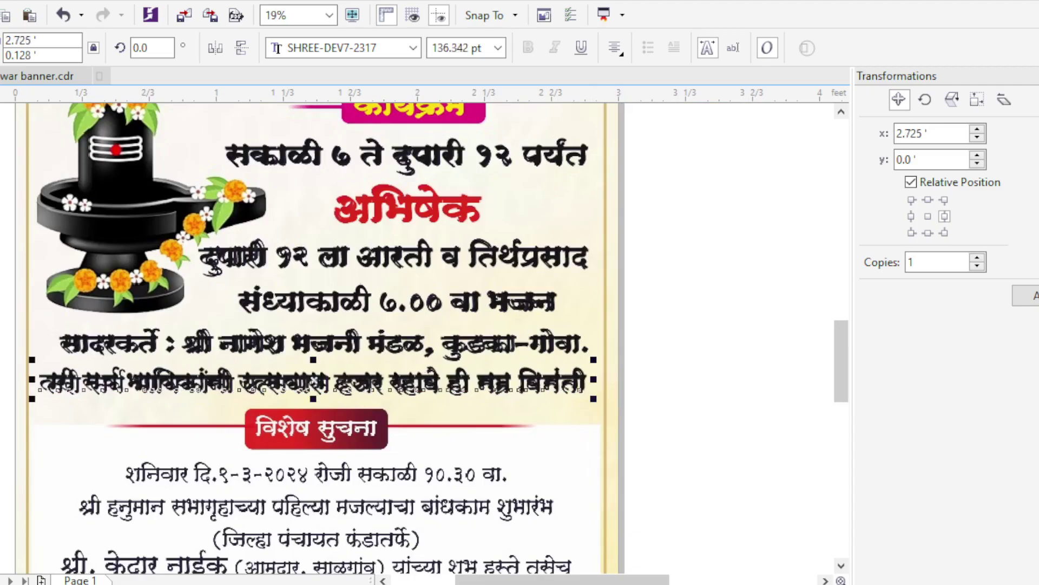
pyautogui.scroll(4, 56, 398)
pyautogui.scroll(-2, 801, 294)
pyautogui.scroll(1, 800, 295)
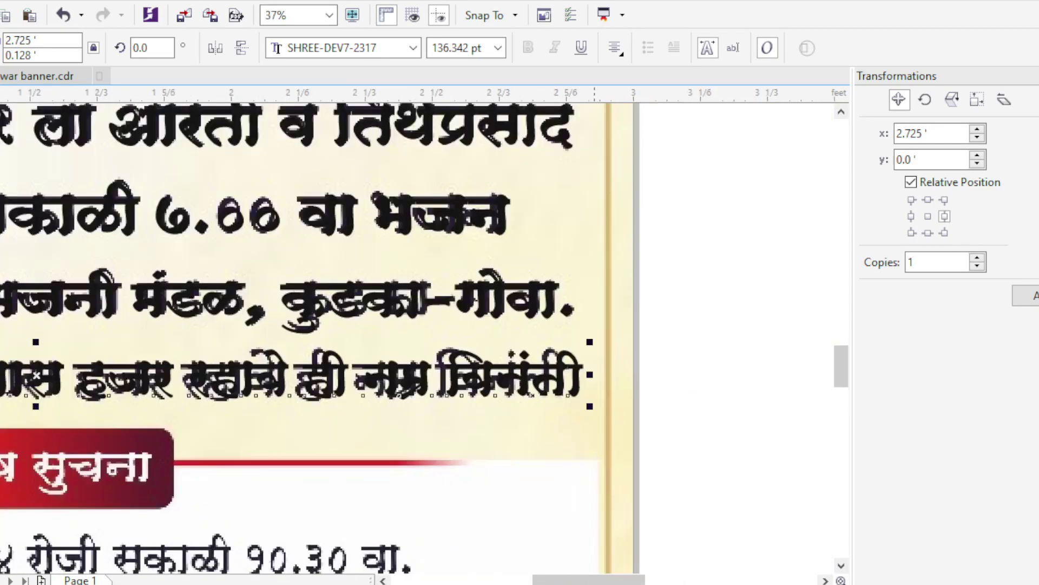
pyautogui.moveTo(608, 348); pyautogui.dragTo(593, 348)
pyautogui.scroll(-1, 592, 348)
# Save the drawing as "Mahashivratri Banner Sonarbhat Vere", checking the place name in the banner image on WhatsApp Web.
pyautogui.hotkey('ctrl', 's')
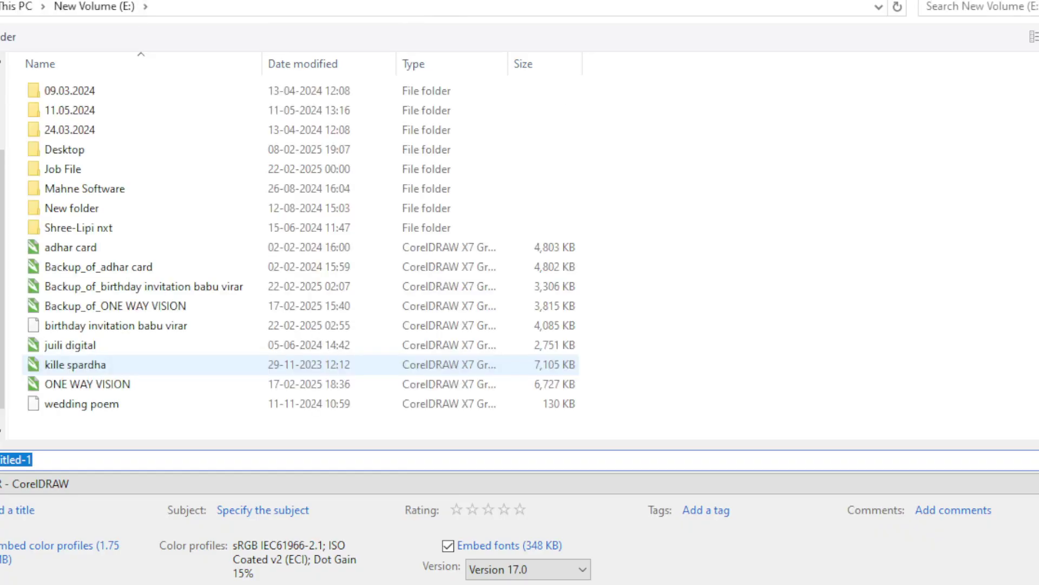
pyautogui.write('hashivratr')
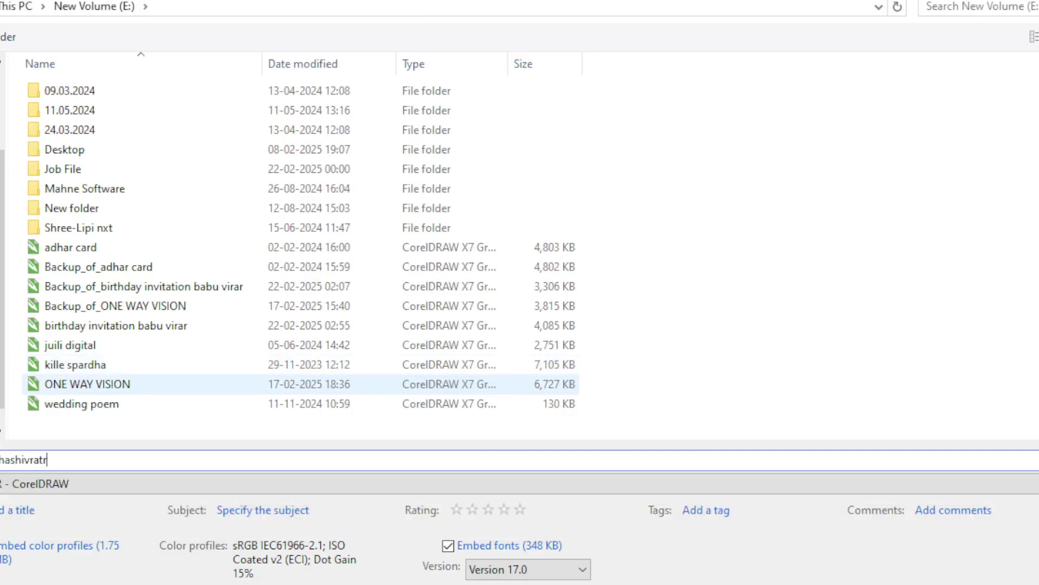
pyautogui.write('i Banner')
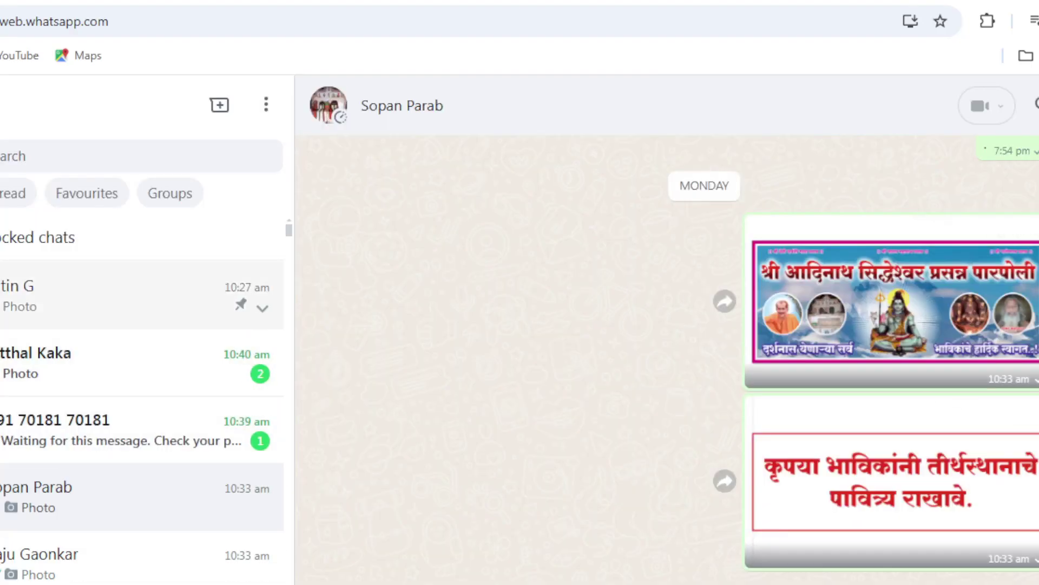
pyautogui.click(135, 295)
pyautogui.click(468, 346)
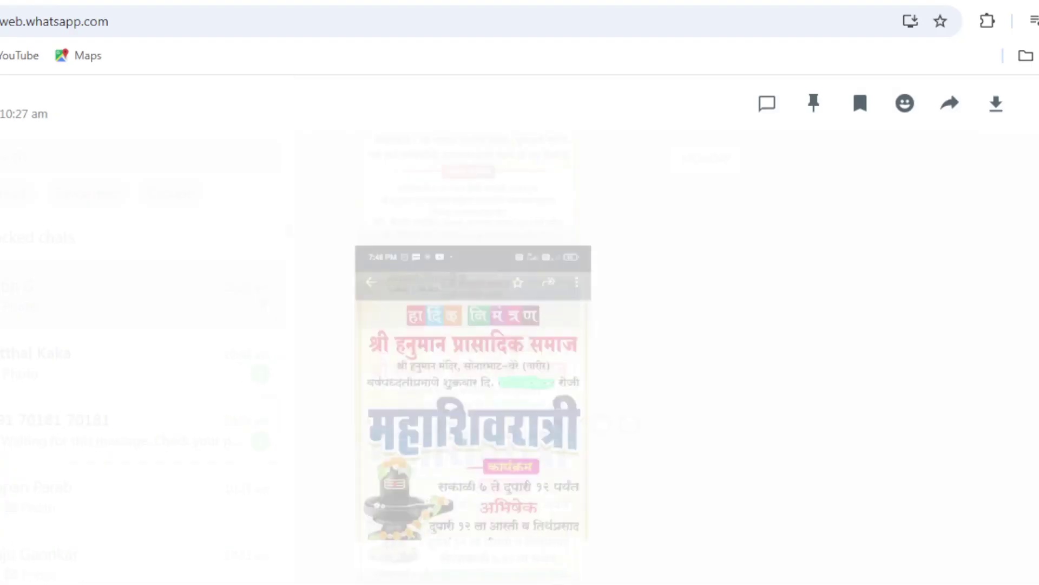
pyautogui.press('Escape')
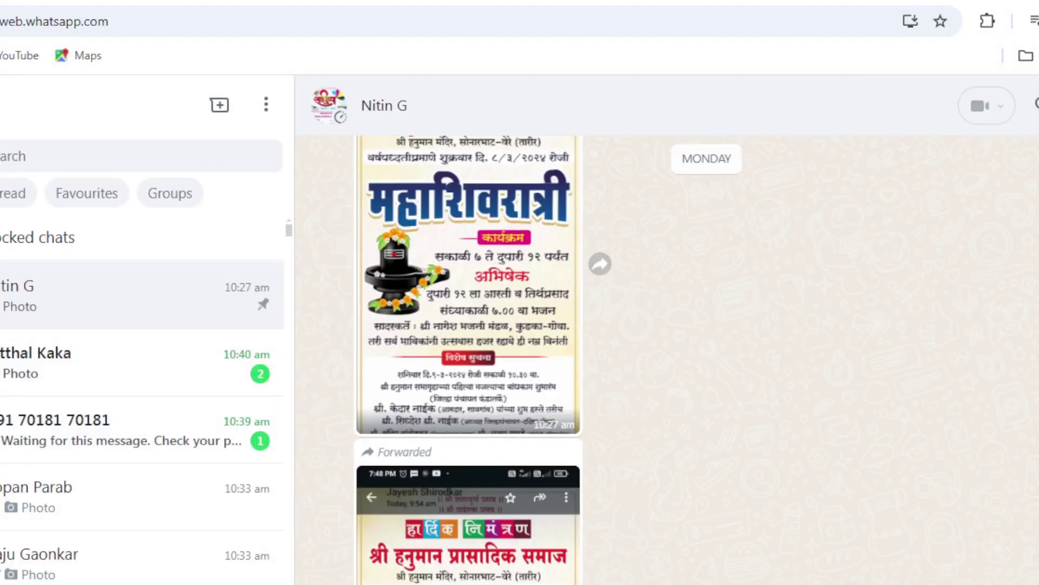
pyautogui.click(464, 278)
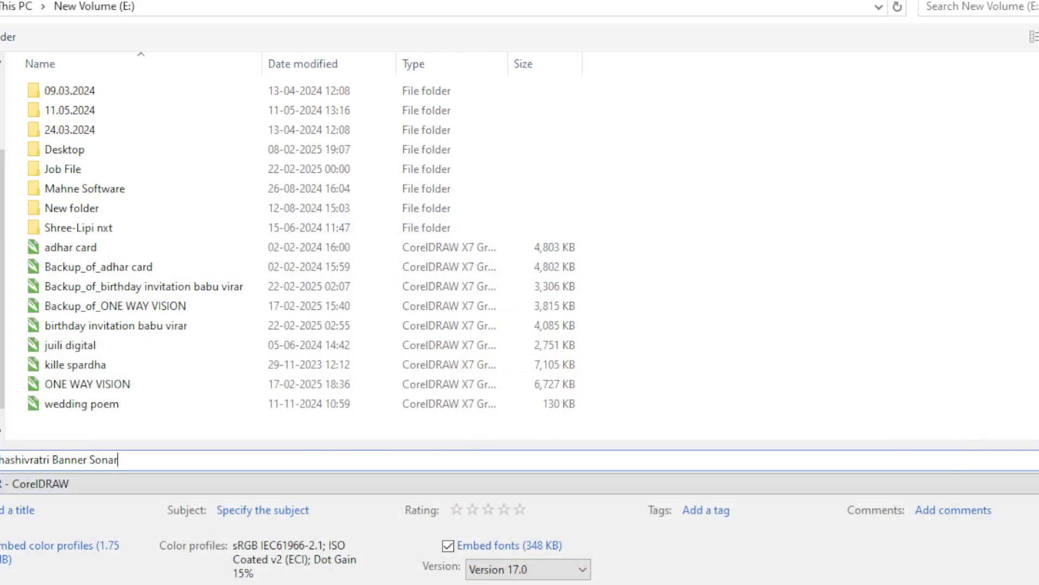
pyautogui.write('bhat Vere')
pyautogui.press('Return')
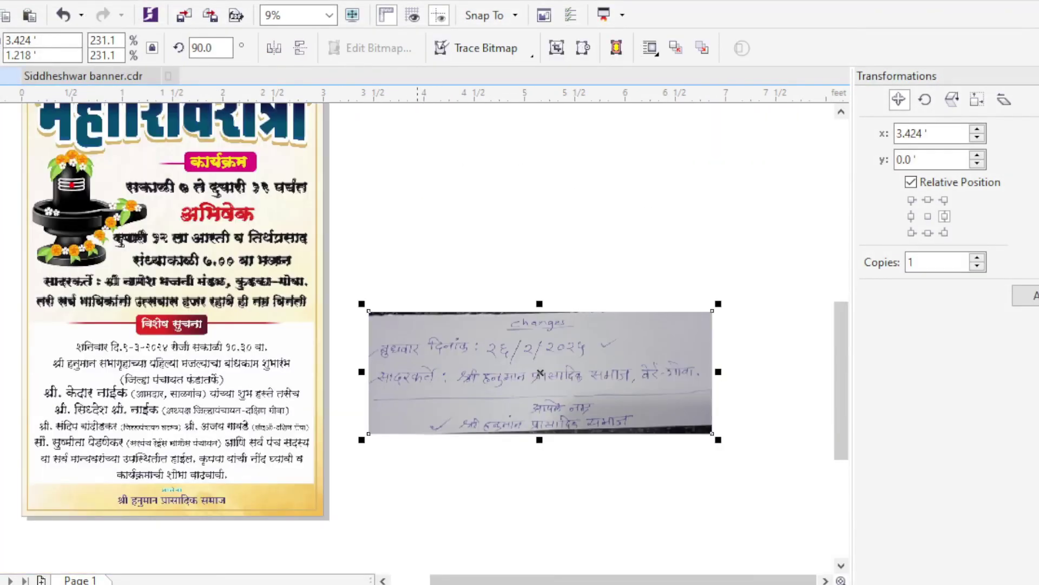
pyautogui.scroll(2, 433, 325)
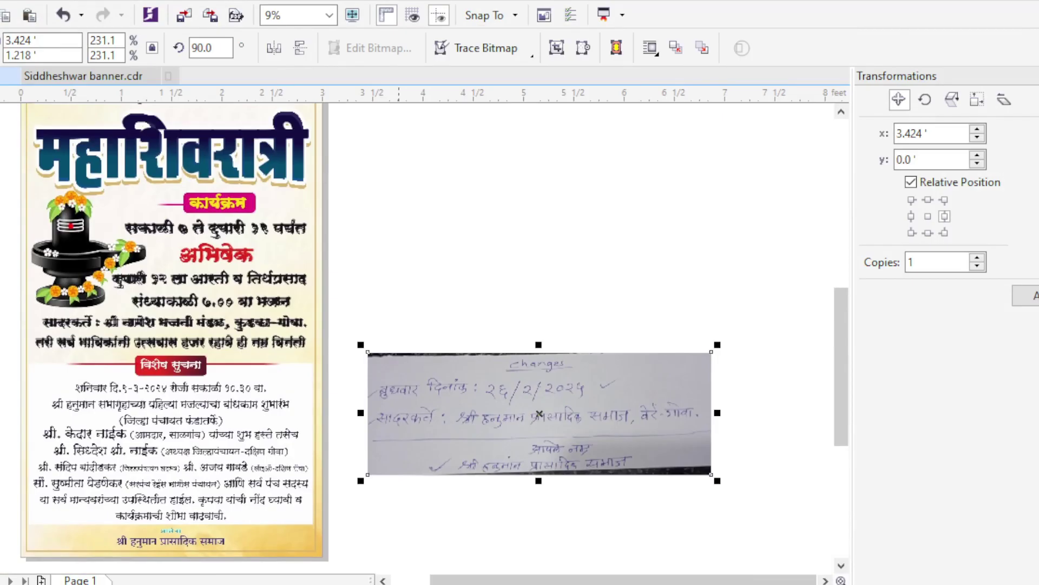
pyautogui.scroll(-1, 379, 428)
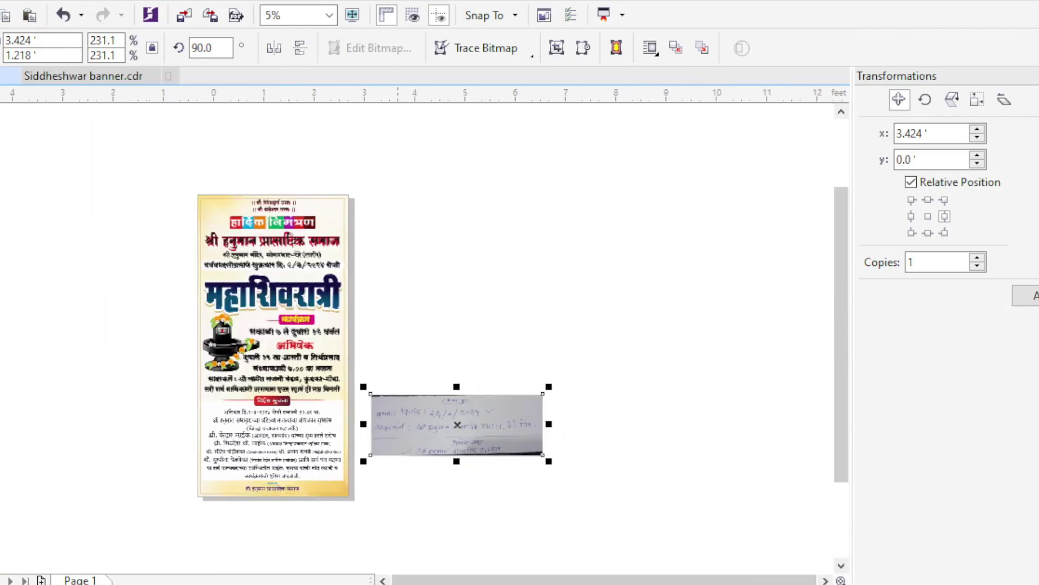
pyautogui.scroll(1, 379, 427)
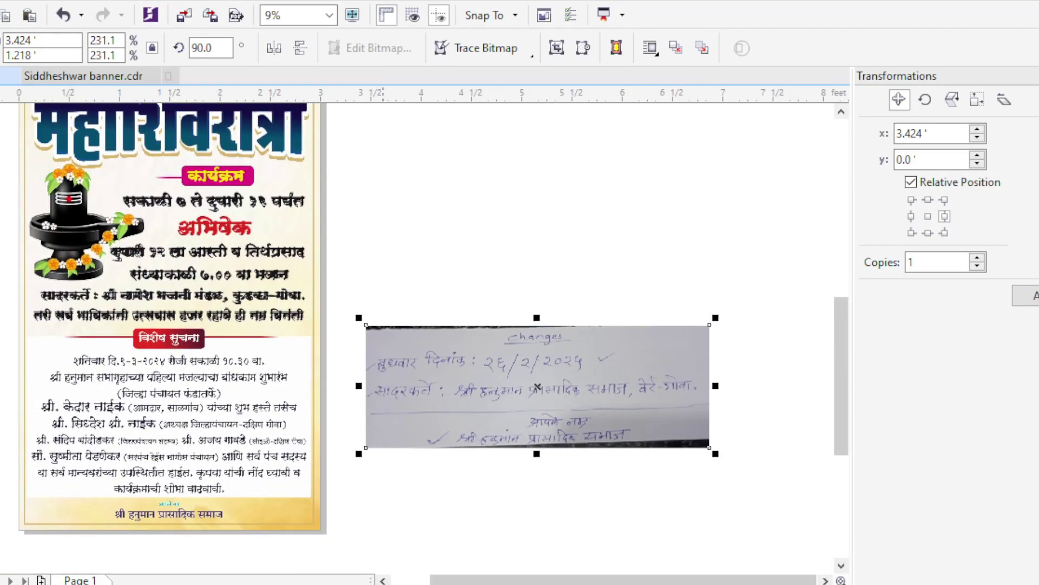
pyautogui.scroll(2, 133, 530)
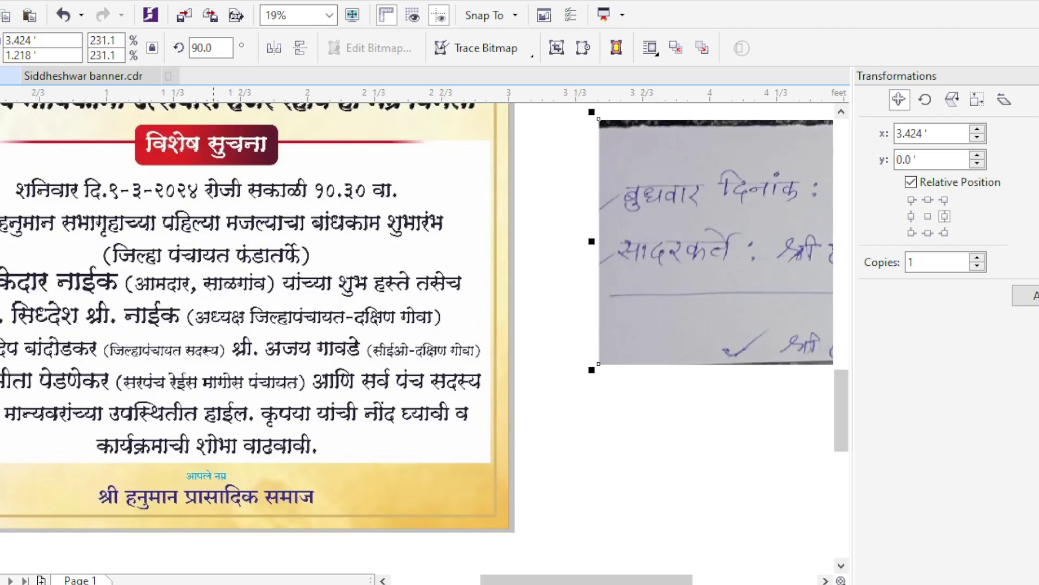
pyautogui.scroll(-3, 422, 336)
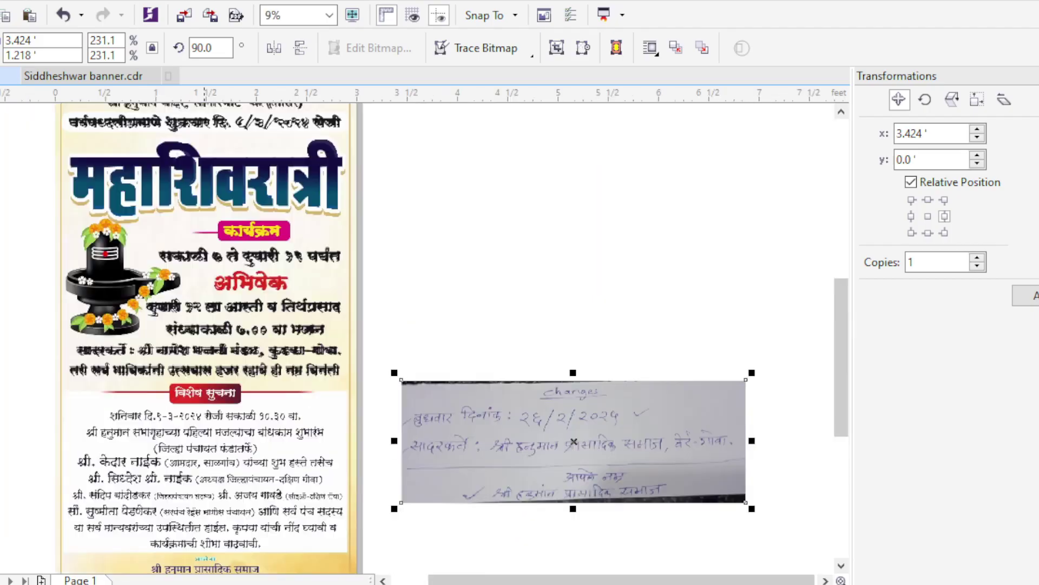
# Move the handwritten changes note onto the banner just below the सादरकर्ते line so both can be read together.
pyautogui.scroll(2, 422, 336)
pyautogui.scroll(1, 399, 325)
pyautogui.scroll(-2, 412, 336)
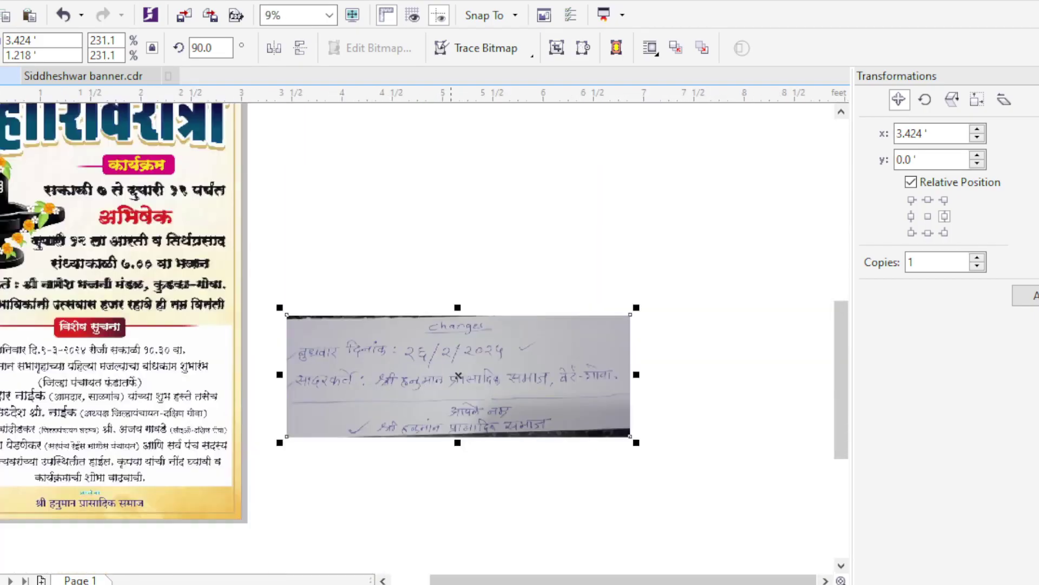
pyautogui.scroll(1, 417, 336)
pyautogui.scroll(-1, 423, 335)
pyautogui.scroll(1, 422, 336)
pyautogui.scroll(-1, 424, 336)
pyautogui.scroll(1, 424, 336)
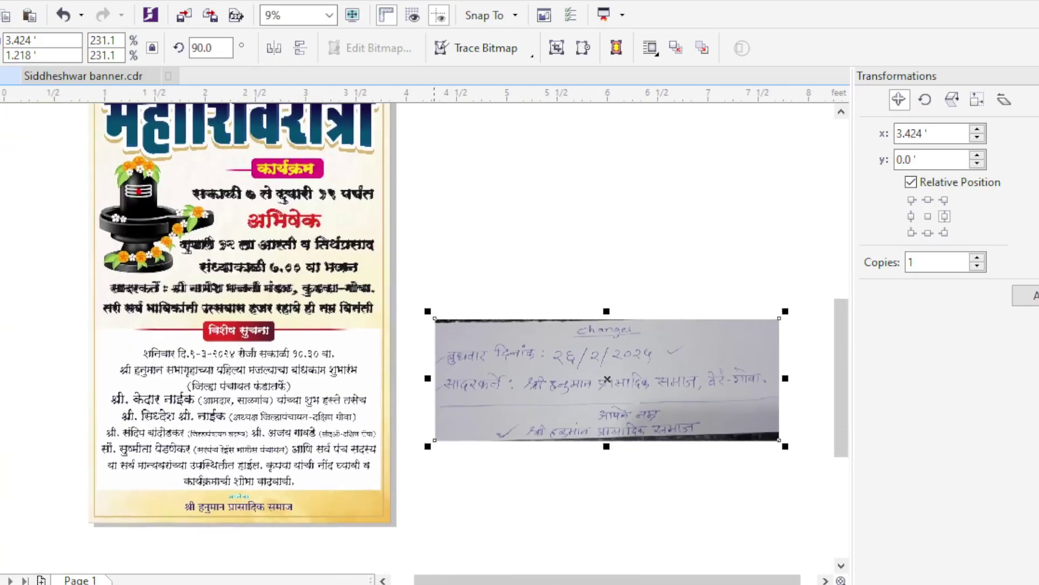
pyautogui.scroll(1, 423, 336)
pyautogui.scroll(2, 422, 336)
pyautogui.moveTo(248, 325); pyautogui.dragTo(241, 352)
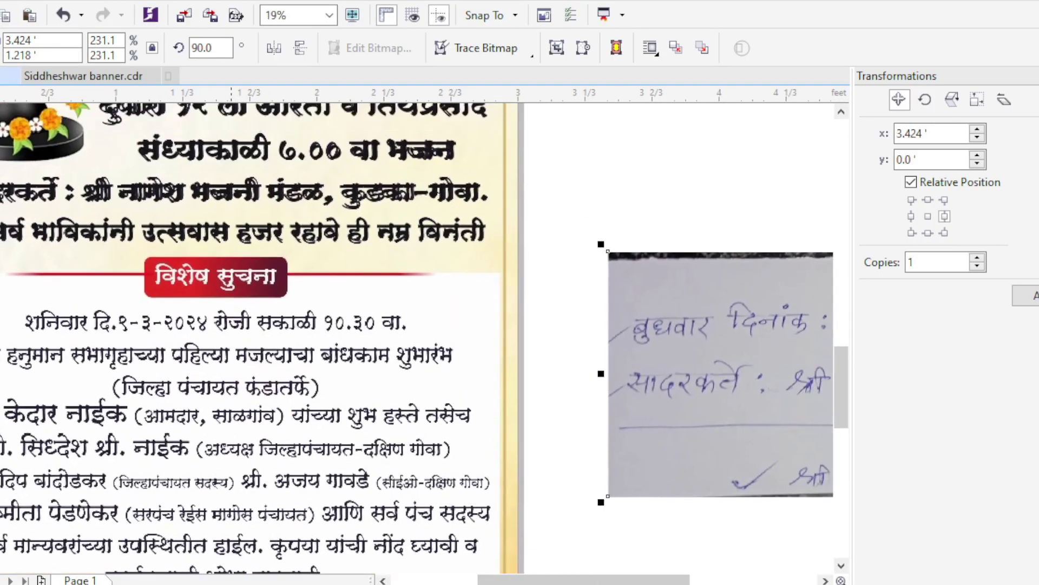
pyautogui.moveTo(720, 373); pyautogui.dragTo(335, 409)
# Retype the सादरकर्ते line to read "सादरकर्ते : श्री हनुमान प्रासादिक समाज, वेरे-गोवा" as in the changes note.
pyautogui.scroll(-1, 642, 354)
pyautogui.scroll(1, 585, 374)
pyautogui.press('Tab')
pyautogui.moveTo(498, 249); pyautogui.dragTo(95, 249)
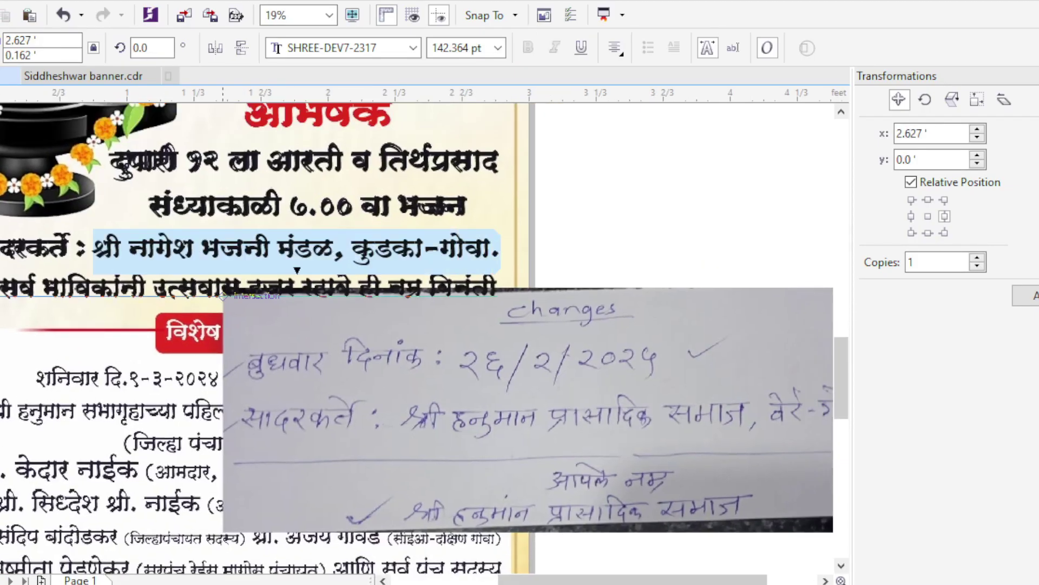
pyautogui.click(318, 250)
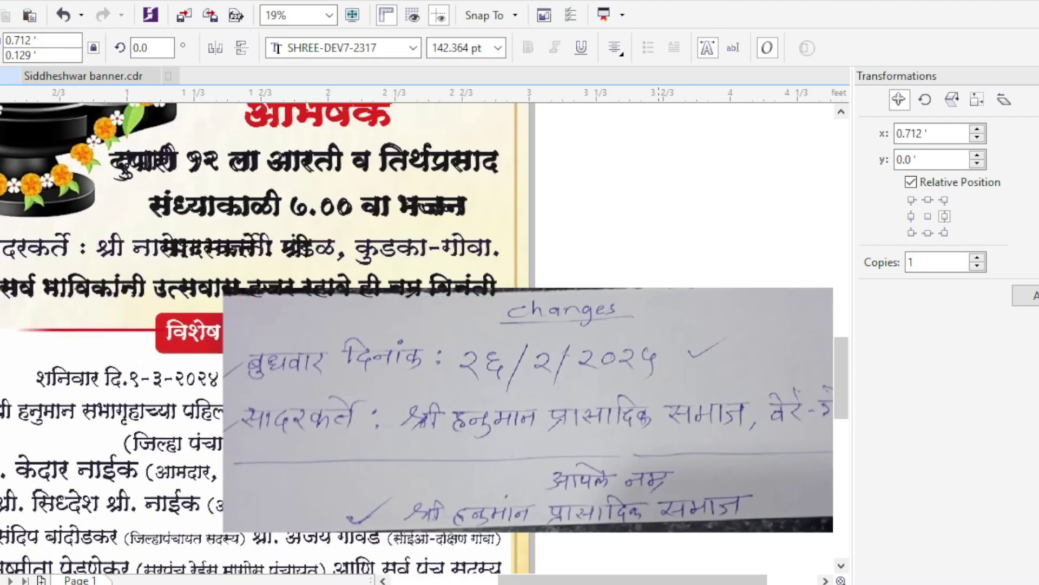
pyautogui.write('हनुमान प्रासादिक')
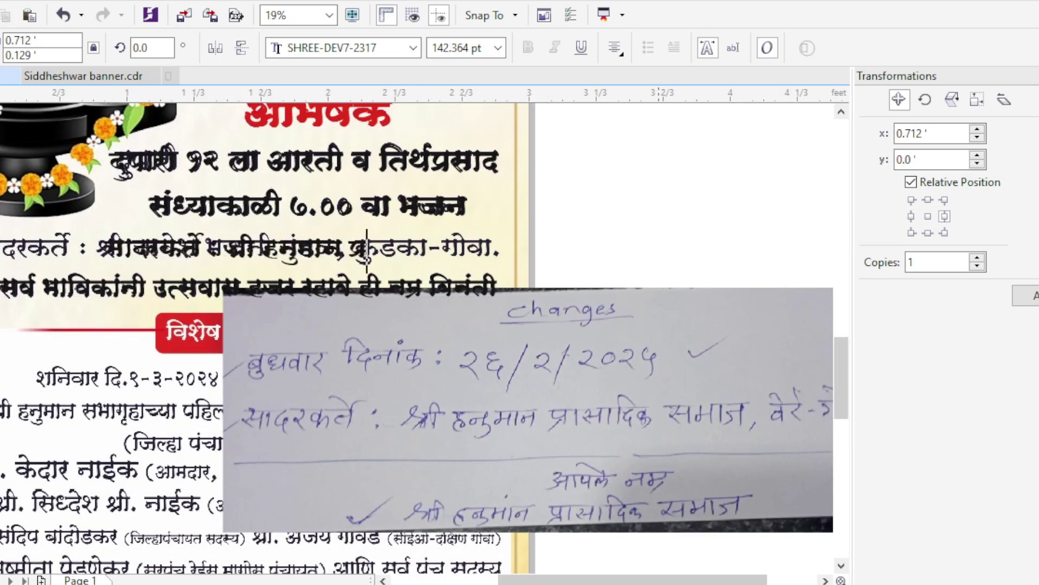
pyautogui.write(' समाज,')
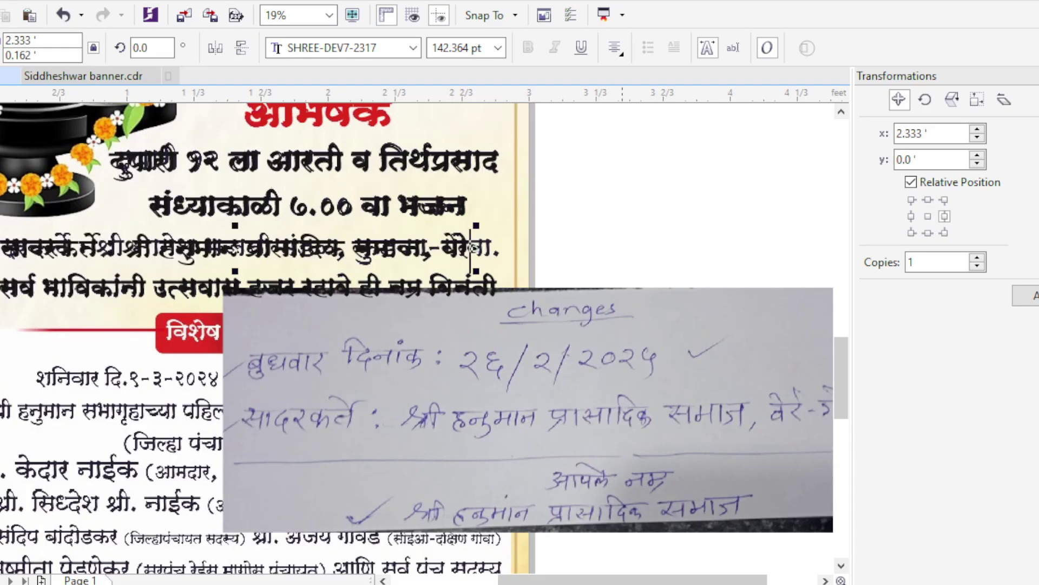
pyautogui.hscroll(3, 473, 247)
pyautogui.write('वेरे-गोवा')
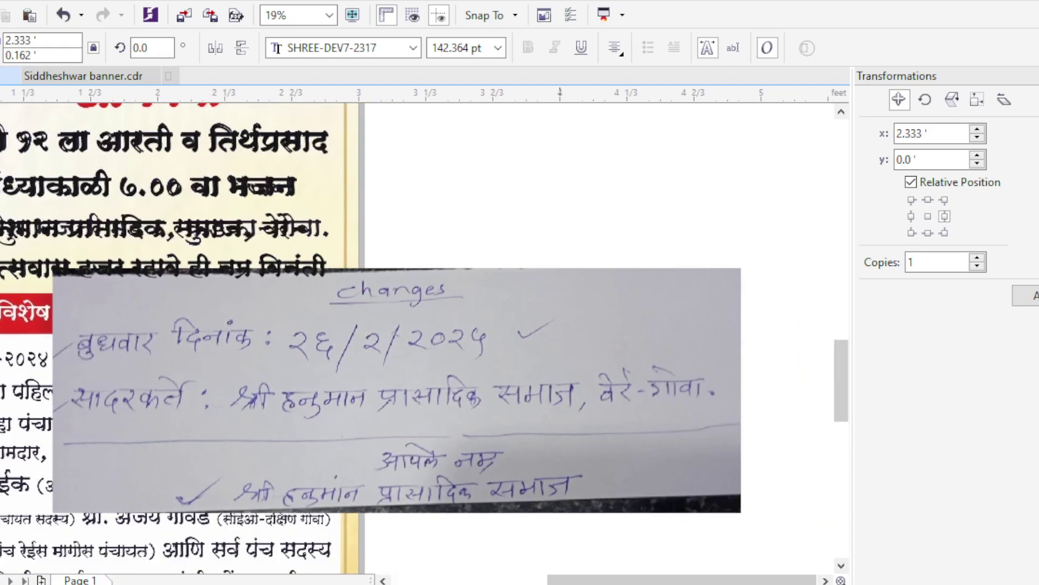
# Move the handwritten changes note off the page, beside the upper part of the banner near the date line.
pyautogui.hscroll(-3, 425, 336)
pyautogui.scroll(-2, 424, 336)
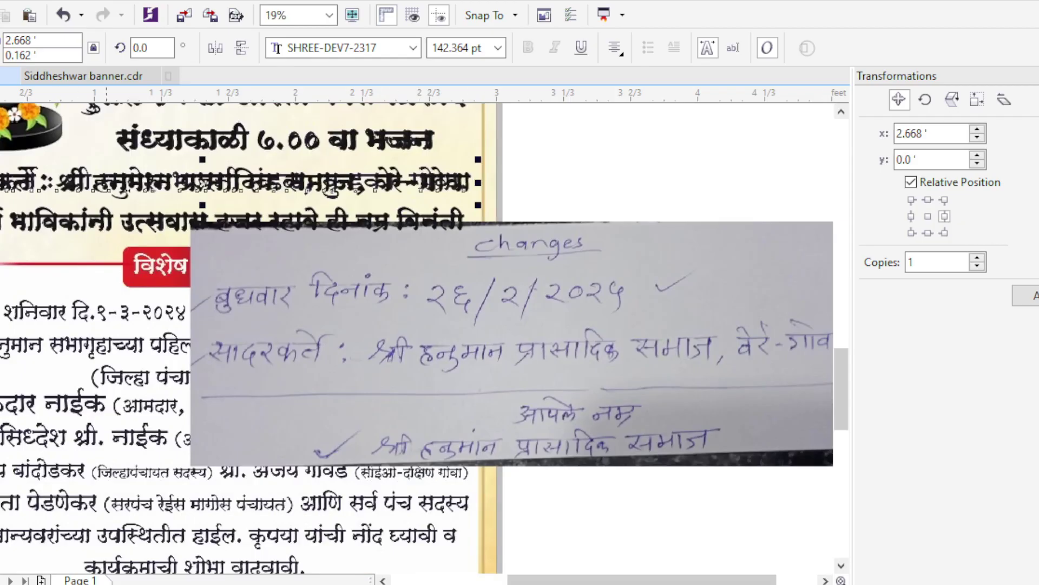
pyautogui.scroll(-2, 299, 432)
pyautogui.scroll(2, 277, 257)
pyautogui.scroll(-1, 300, 301)
pyautogui.moveTo(444, 556); pyautogui.dragTo(623, 292)
pyautogui.scroll(1, 623, 292)
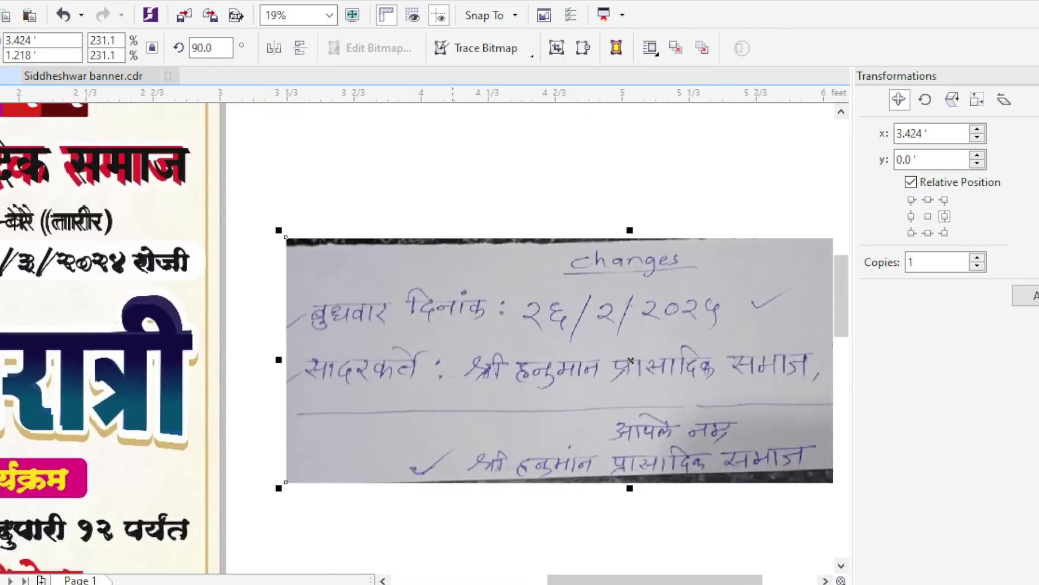
pyautogui.hscroll(1, 453, 379)
pyautogui.scroll(-1, 453, 416)
pyautogui.scroll(1, 205, 339)
# Change the date line's weekday to बुधवार and its date to २६/२/२०२५.
pyautogui.click(204, 339)
pyautogui.press('F8')
pyautogui.scroll(1, 96, 343)
pyautogui.moveTo(91, 336); pyautogui.dragTo(12, 335)
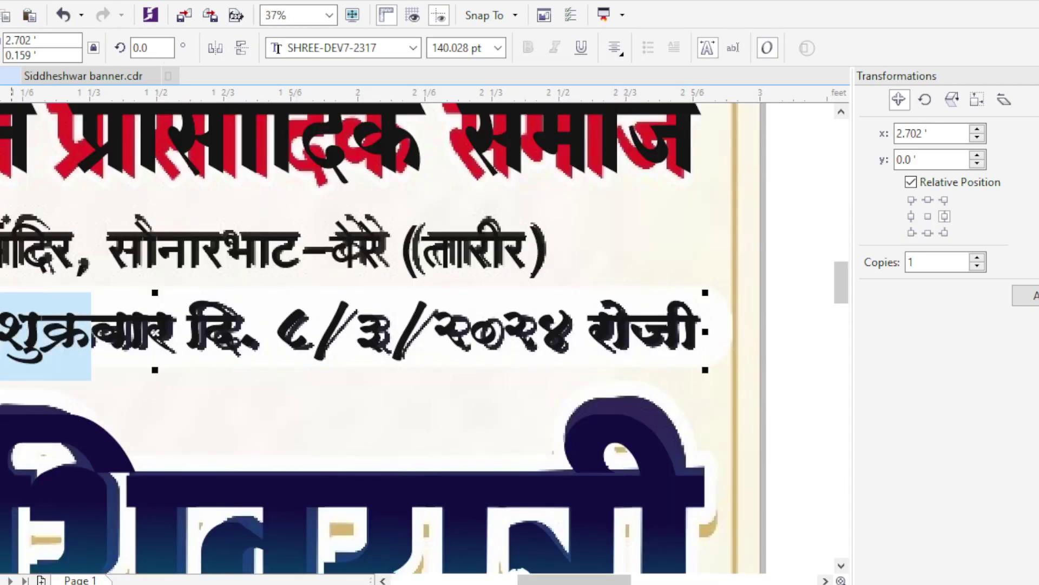
pyautogui.write('बुध')
pyautogui.scroll(-2, 156, 395)
pyautogui.scroll(2, 169, 399)
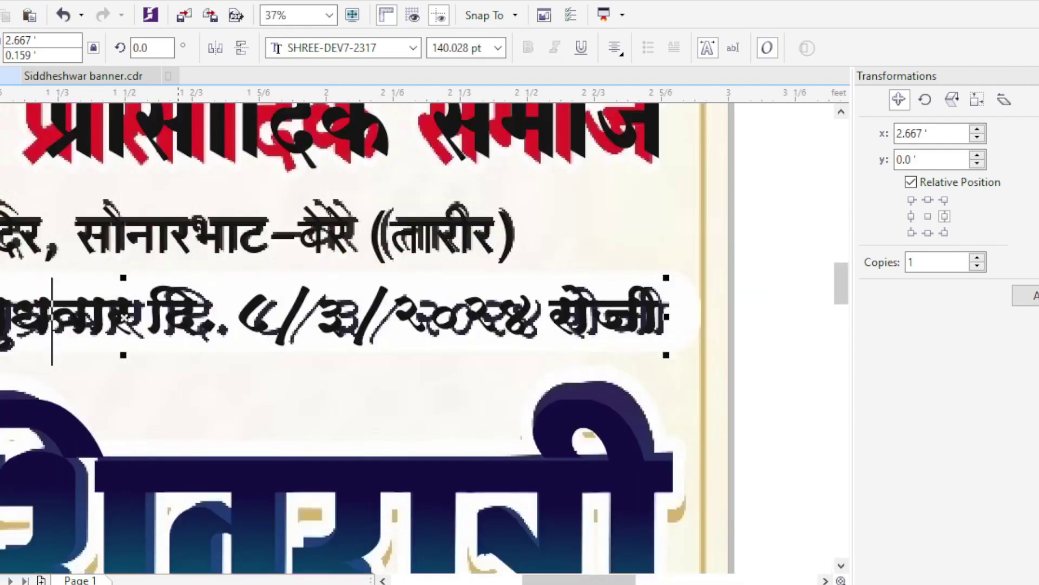
pyautogui.moveTo(236, 317); pyautogui.dragTo(367, 317)
pyautogui.write('२६/३')
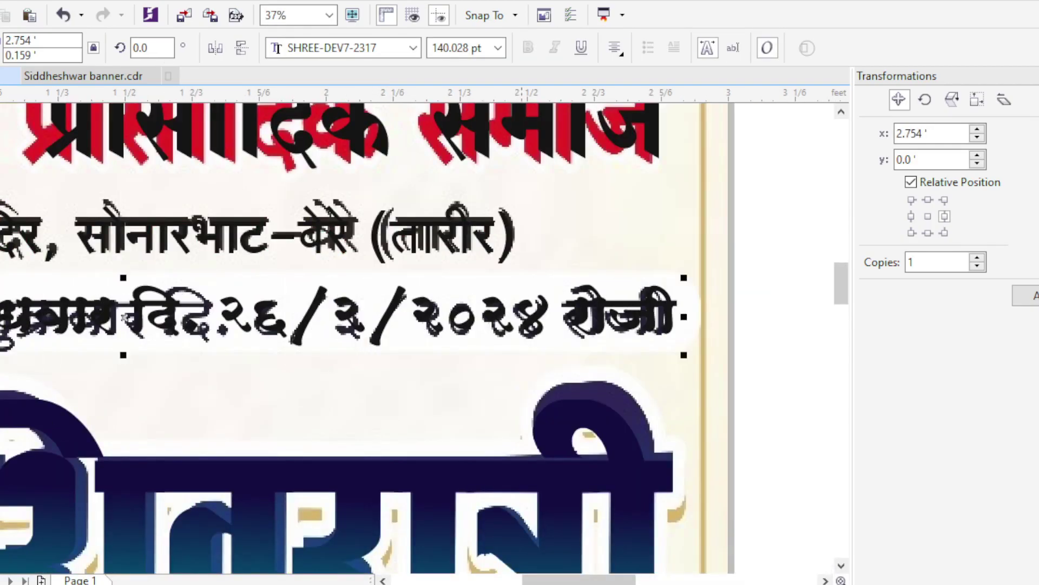
pyautogui.moveTo(518, 319); pyautogui.dragTo(551, 320)
pyautogui.write('५')
# Move the reference banner image off the page so it sits beside the retyped layout for comparison.
pyautogui.scroll(-4, 477, 349)
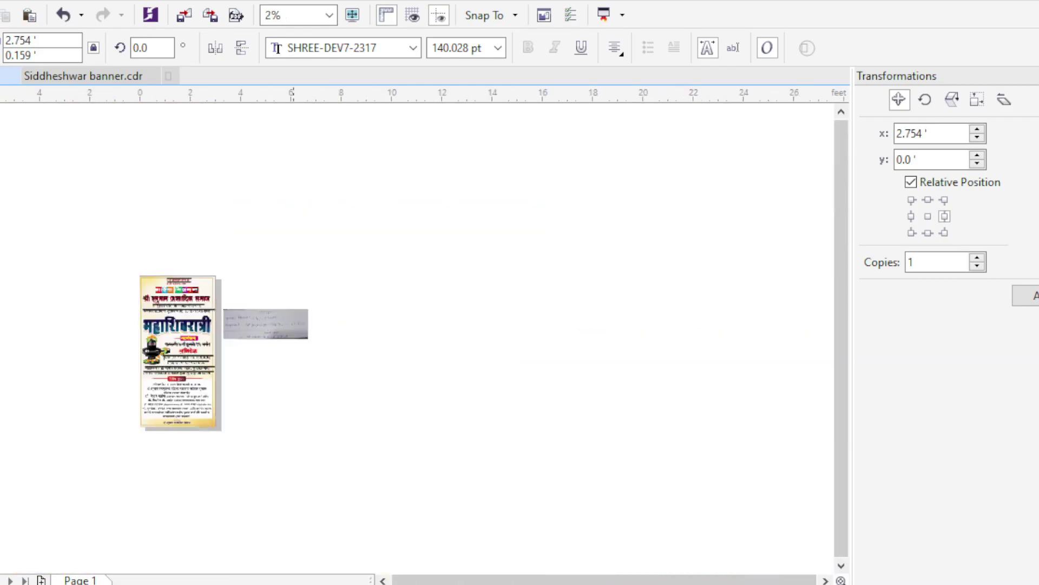
pyautogui.scroll(2, 152, 329)
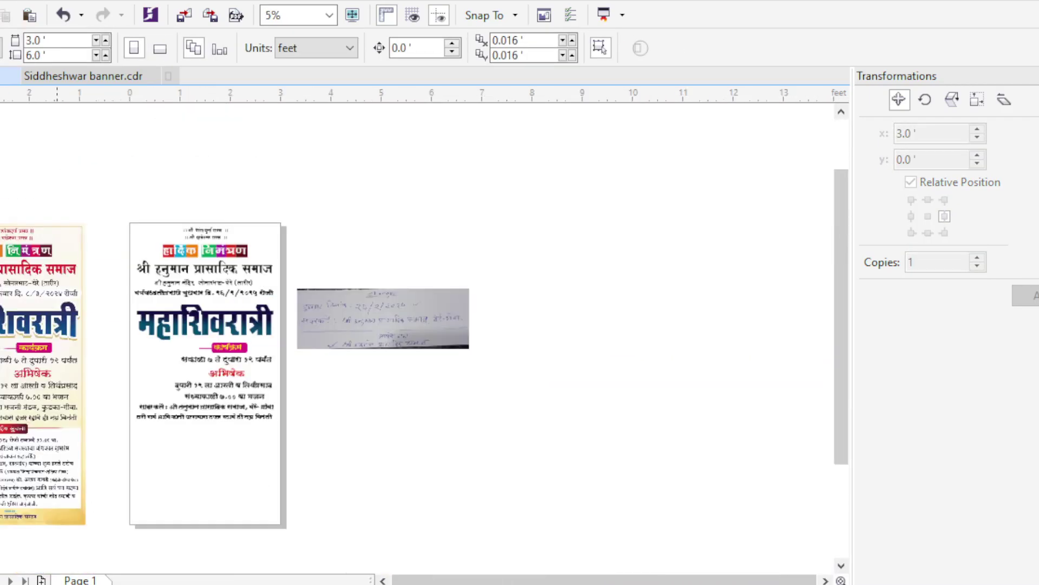
pyautogui.hotkey('ctrl', 'z')
pyautogui.scroll(3, 171, 374)
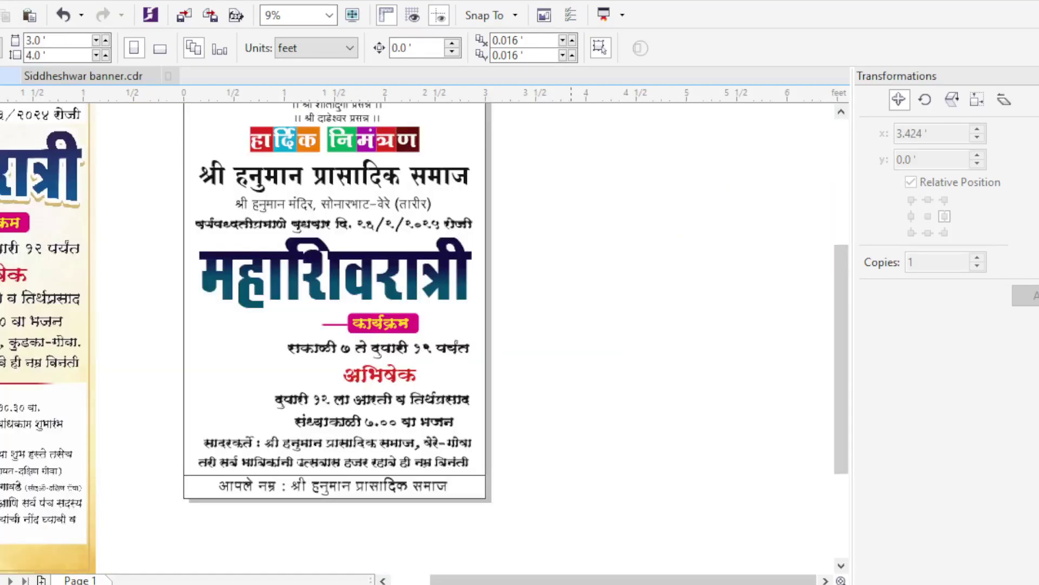
pyautogui.hscroll(-3, 423, 335)
pyautogui.scroll(3, 81, 243)
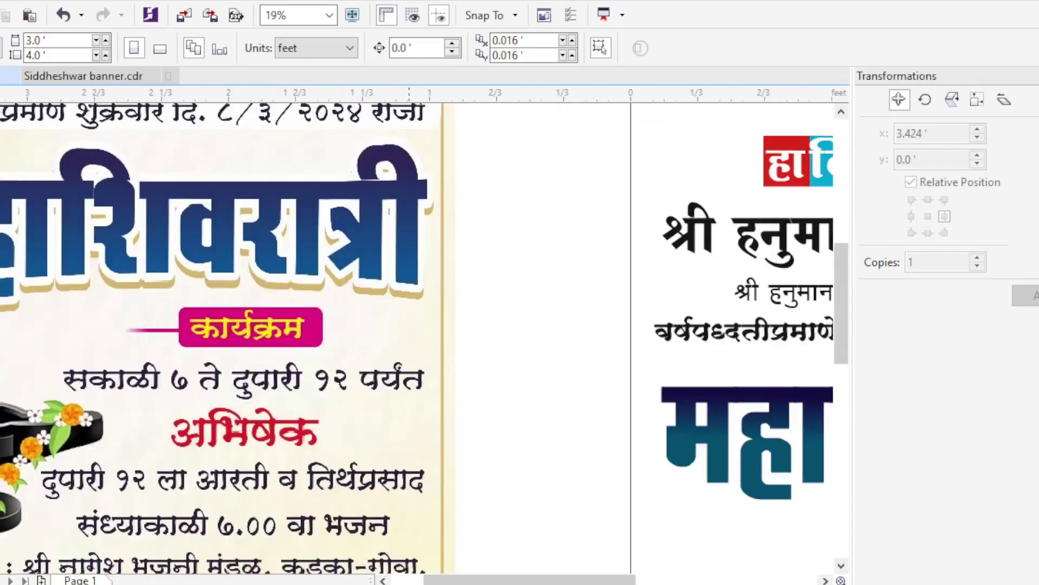
pyautogui.scroll(-2, 243, 353)
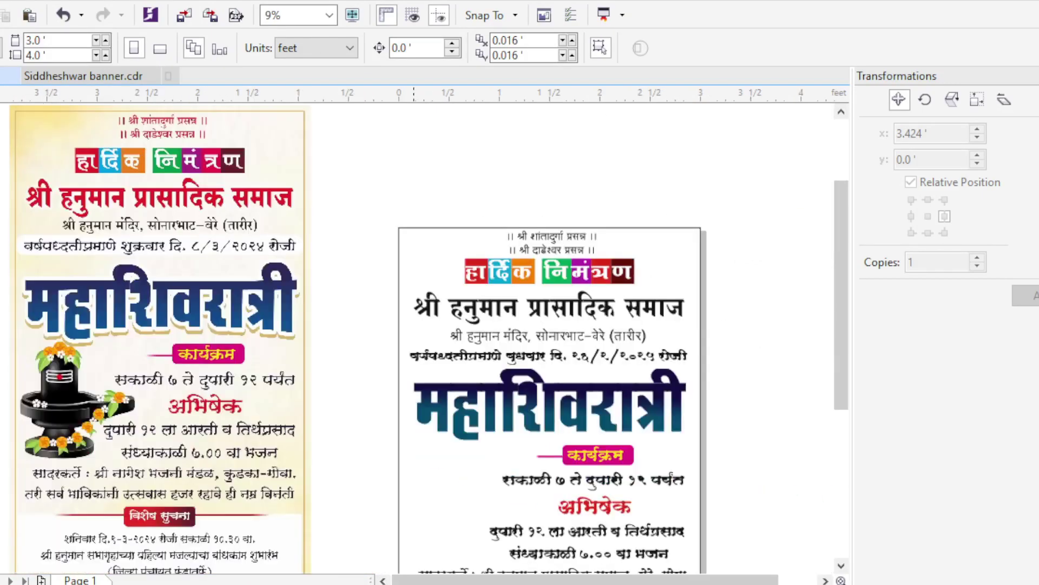
# Give the महाशिवरात्री title a white 36 pt outline with rounded corners, placed behind the fill.
pyautogui.click(579, 403)
pyautogui.scroll(1, 579, 401)
pyautogui.scroll(-1, 568, 385)
pyautogui.moveTo(588, 385); pyautogui.dragTo(512, 357)
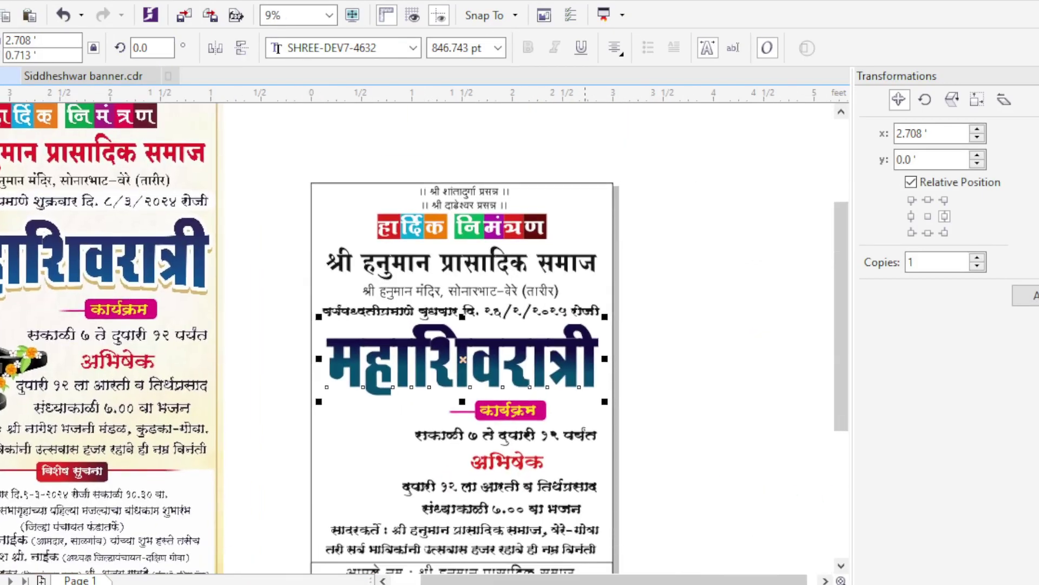
pyautogui.press('F12')
pyautogui.click(398, 141)
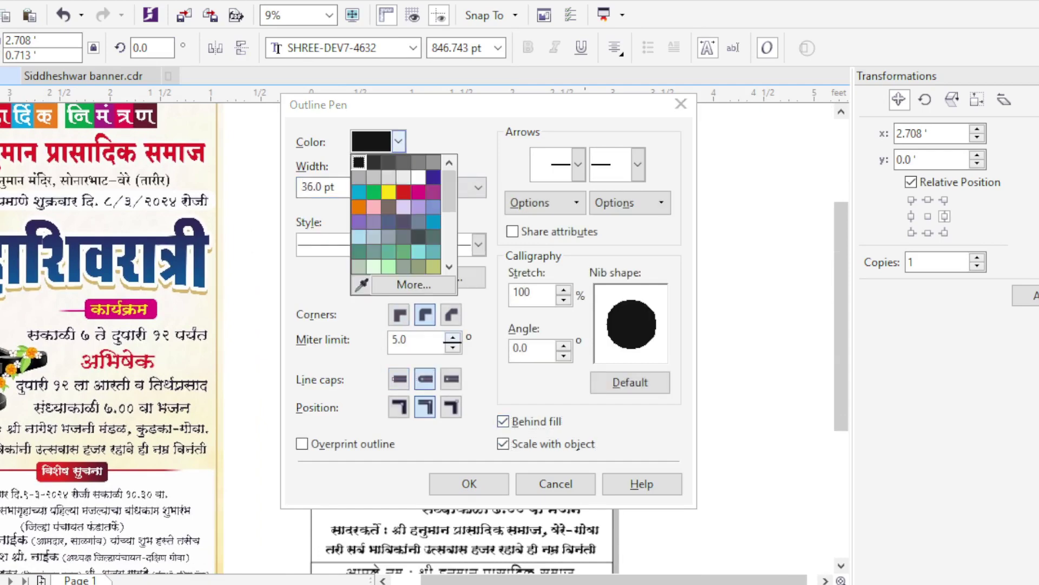
pyautogui.click(453, 342)
pyautogui.click(469, 483)
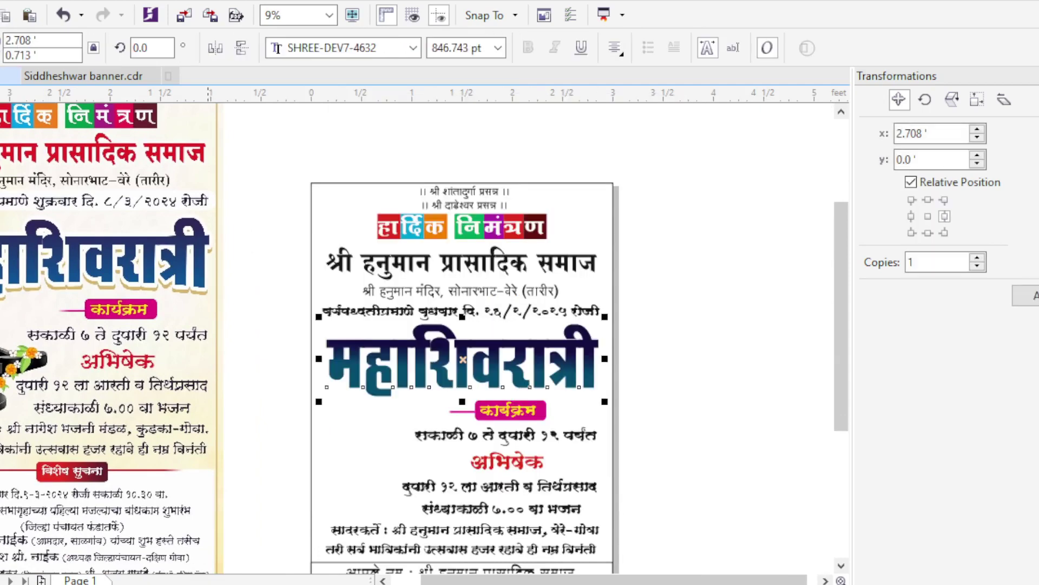
# Duplicate the महाशिवरात्री title with a slight vertical offset and fill the copy yellow.
pyautogui.scroll(1, 178, 390)
pyautogui.scroll(-1, 588, 351)
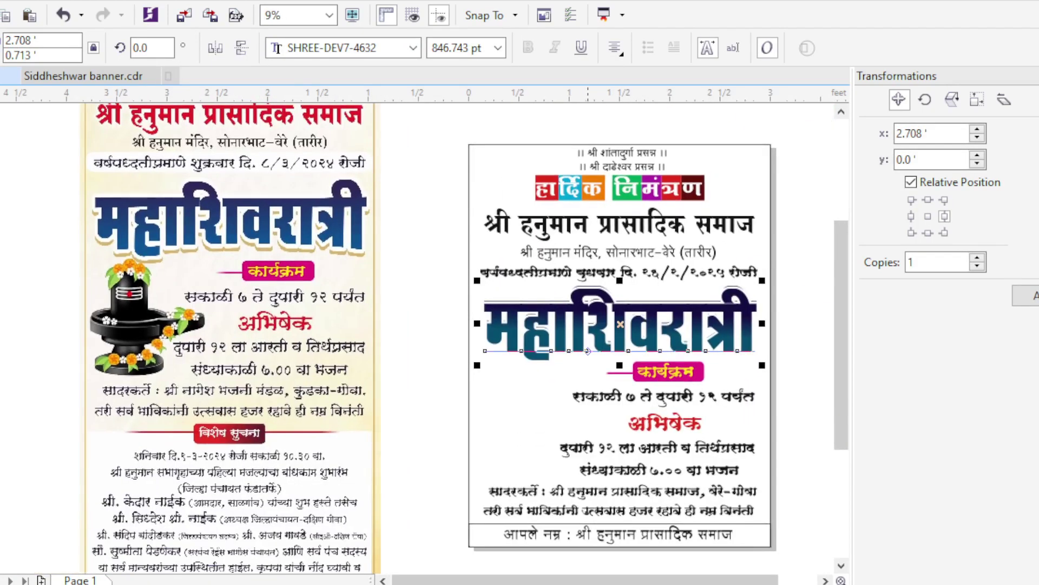
pyautogui.click(1037, 260)
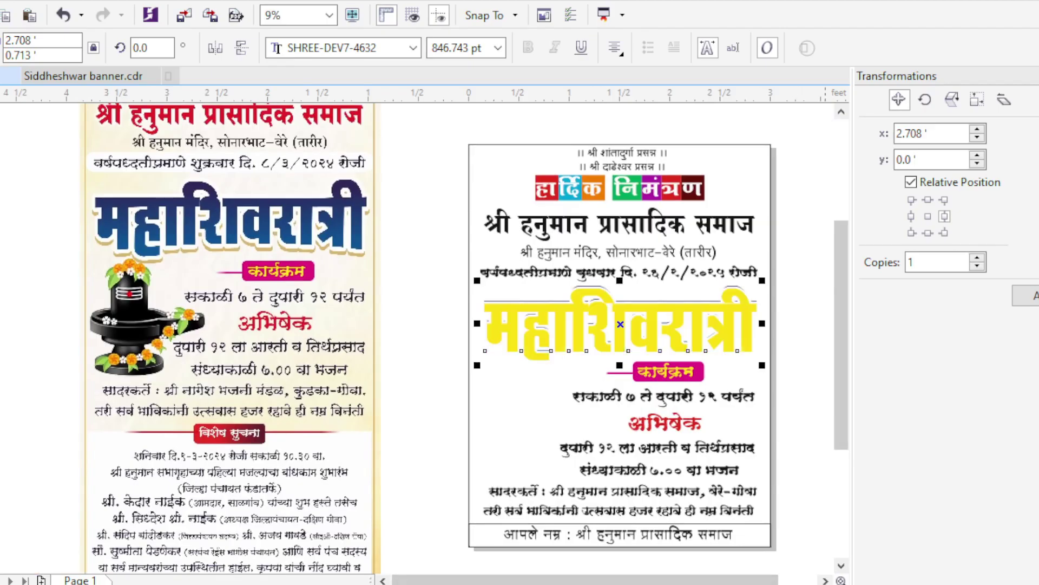
# Try an orange fill with an adjusted custom shade on the title copy.
pyautogui.click(783, 584)
pyautogui.doubleClick(826, 584)
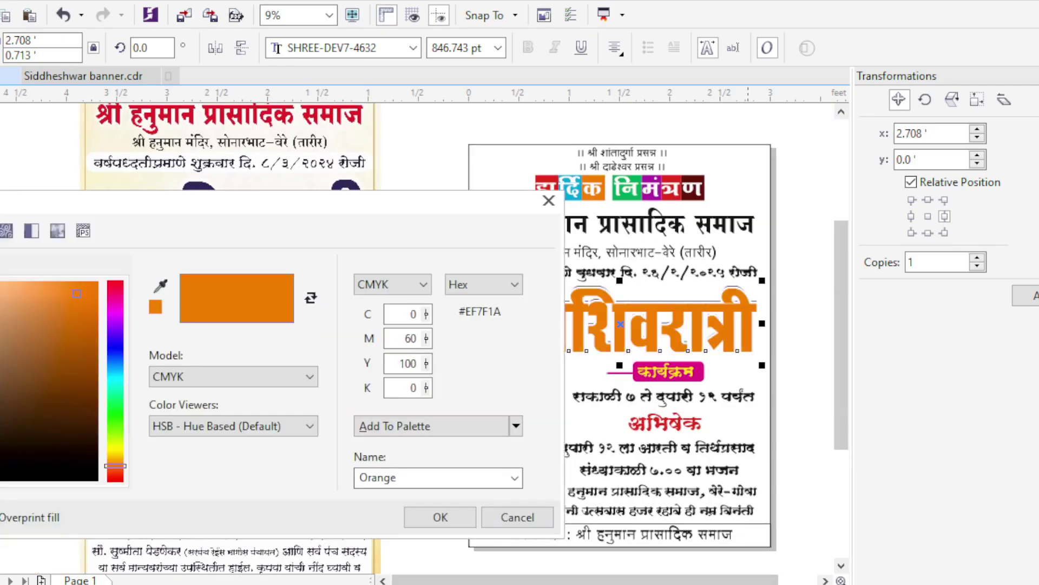
pyautogui.moveTo(40, 341); pyautogui.dragTo(6, 391)
pyautogui.click(440, 516)
# Fill the title copy yellow and soften it to a paler custom yellow.
pyautogui.click(705, 584)
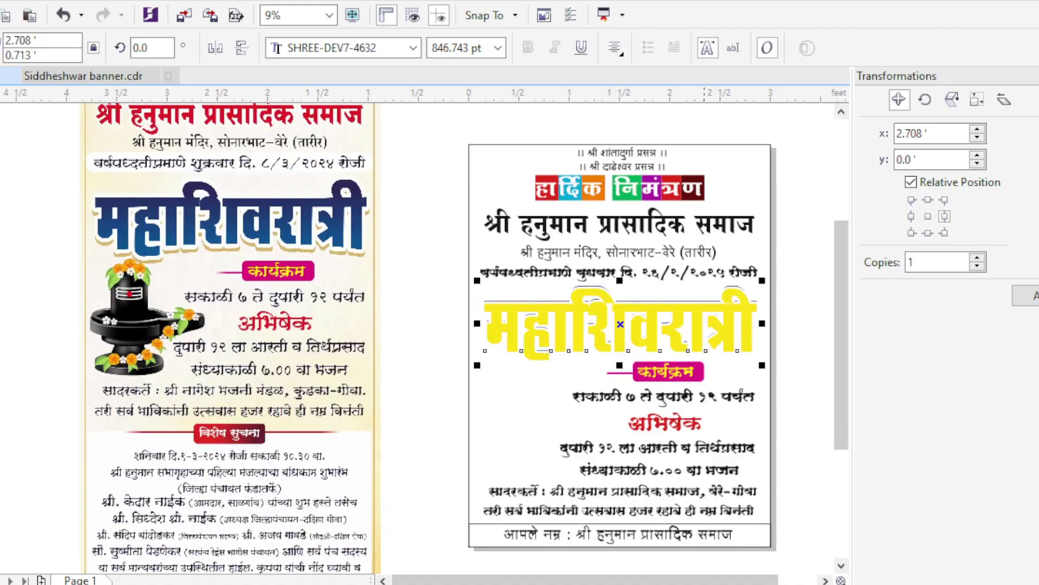
pyautogui.hotkey('shift', 'F11')
pyautogui.moveTo(26, 342); pyautogui.dragTo(19, 289)
pyautogui.press('Return')
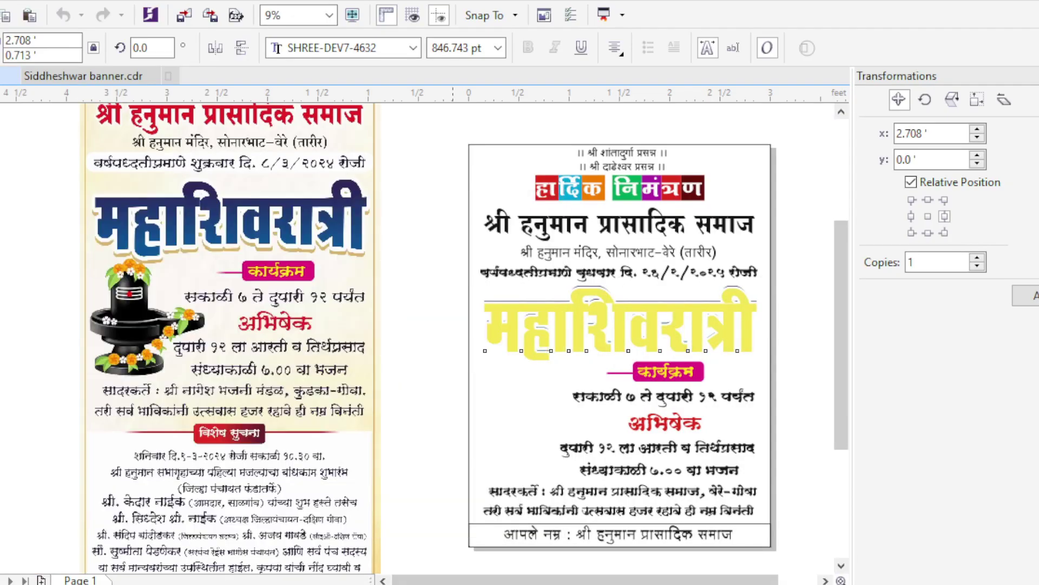
# Place the pale yellow copy behind the gradient महाशिवरात्री title, shifted downward as an offset shadow.
pyautogui.hotkey('ctrl', 'z')
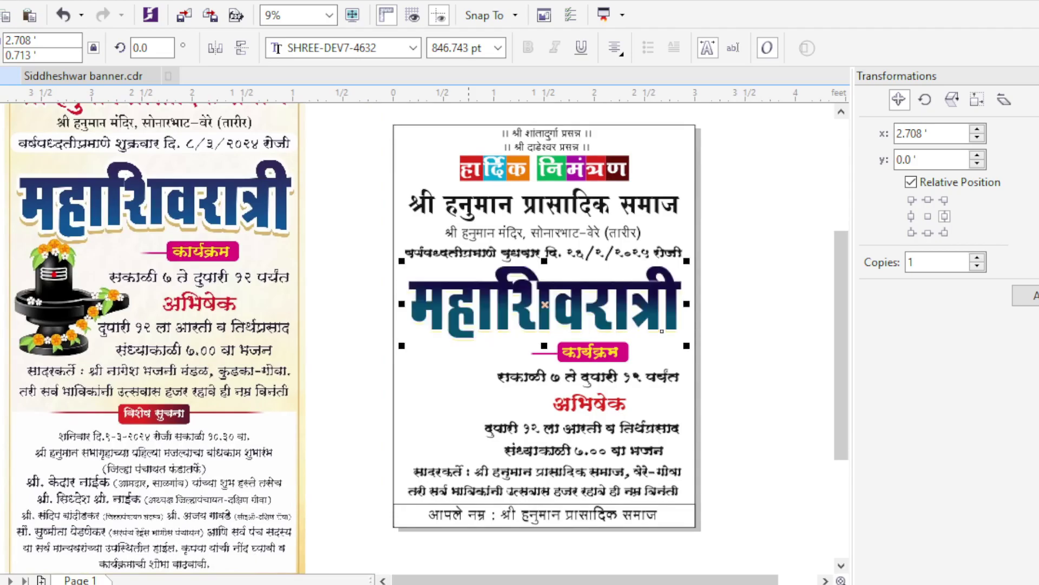
pyautogui.hotkey('ctrl', 'shift', 'z')
pyautogui.hotkey('ctrl', 'z')
pyautogui.scroll(2, 654, 327)
pyautogui.hotkey('ctrl', 'shift', 'z')
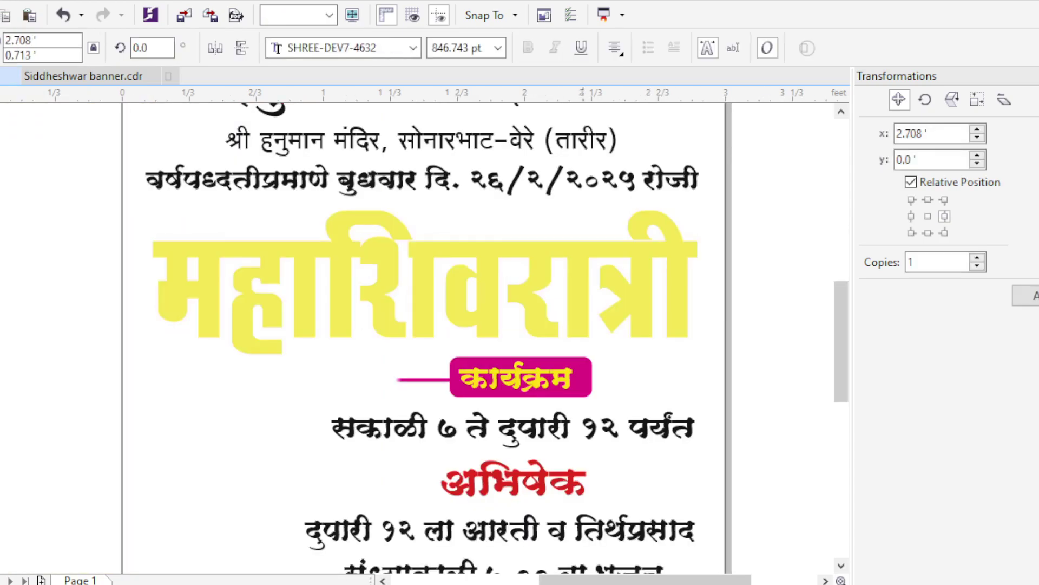
pyautogui.press('Escape')
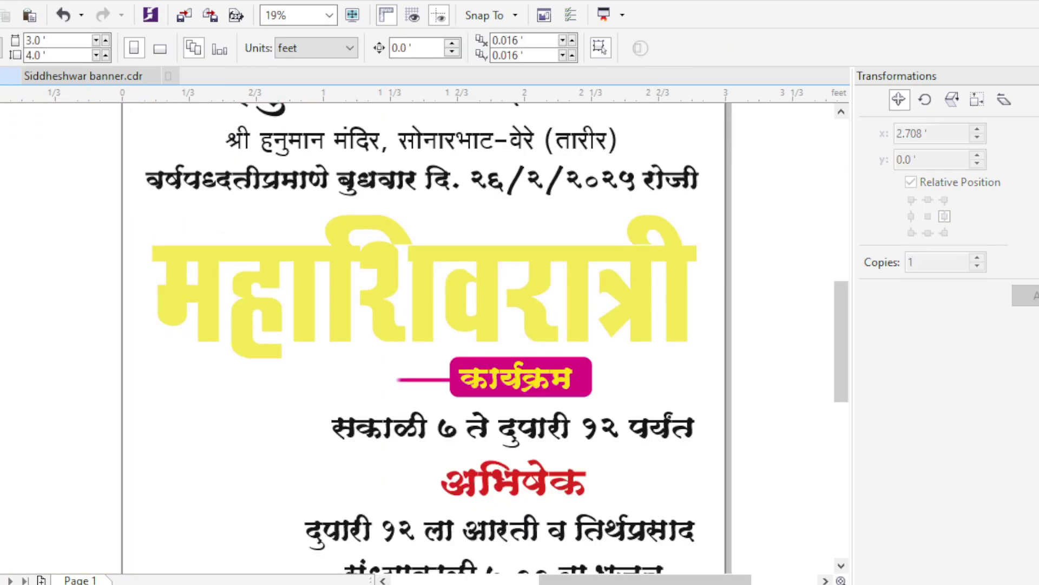
pyautogui.hotkey('ctrl', 'z')
pyautogui.scroll(1, 492, 417)
pyautogui.scroll(-2, 492, 417)
pyautogui.scroll(1, 374, 403)
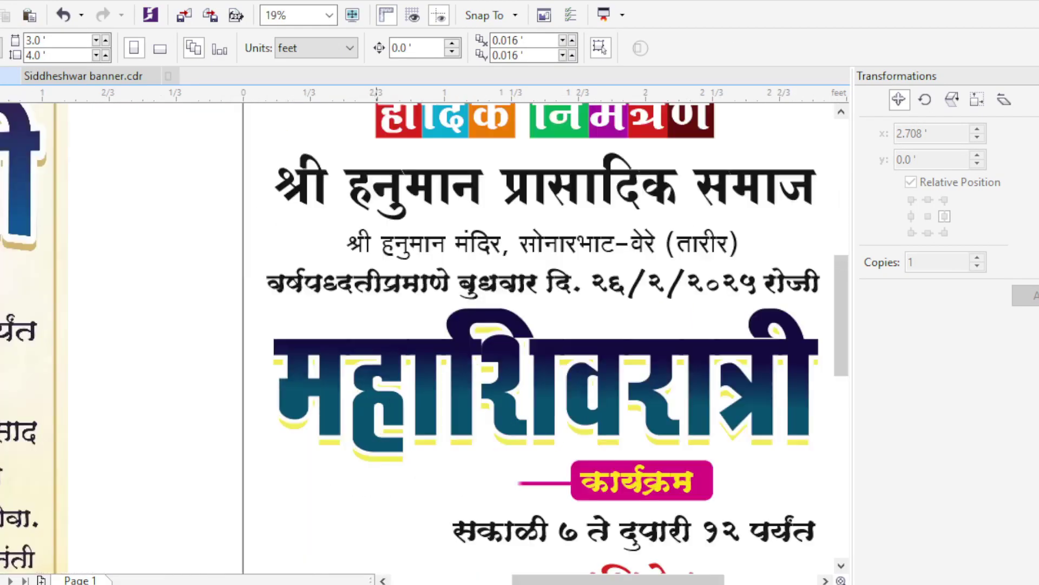
# Examine the महाशिवरात्री title's white outline and pale yellow offset up close and in the full layout.
pyautogui.click(333, 436)
pyautogui.scroll(1, 333, 439)
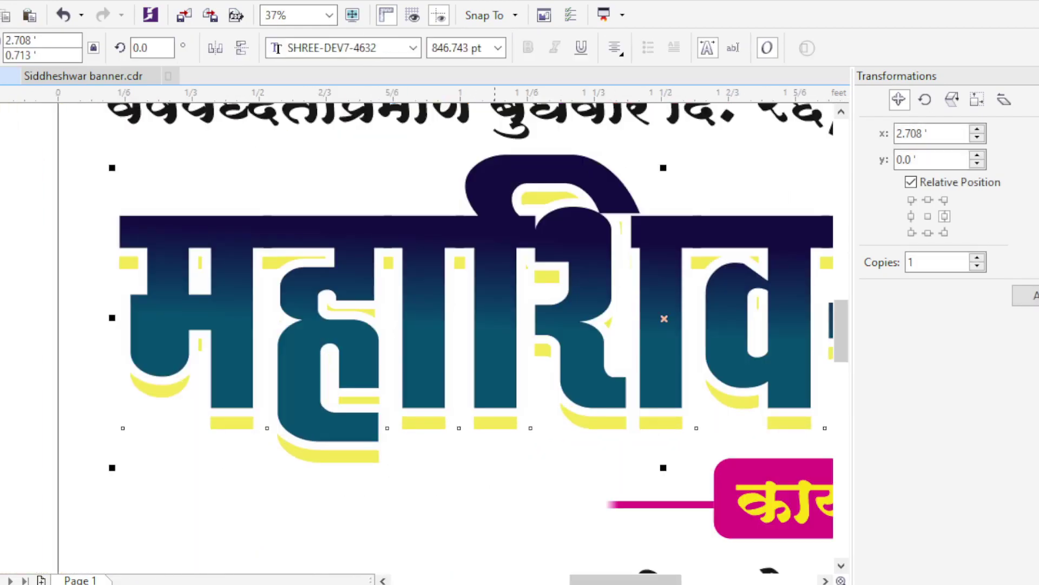
pyautogui.scroll(-2, 487, 441)
pyautogui.scroll(2, 217, 296)
pyautogui.scroll(-2, 217, 296)
pyautogui.scroll(2, 439, 374)
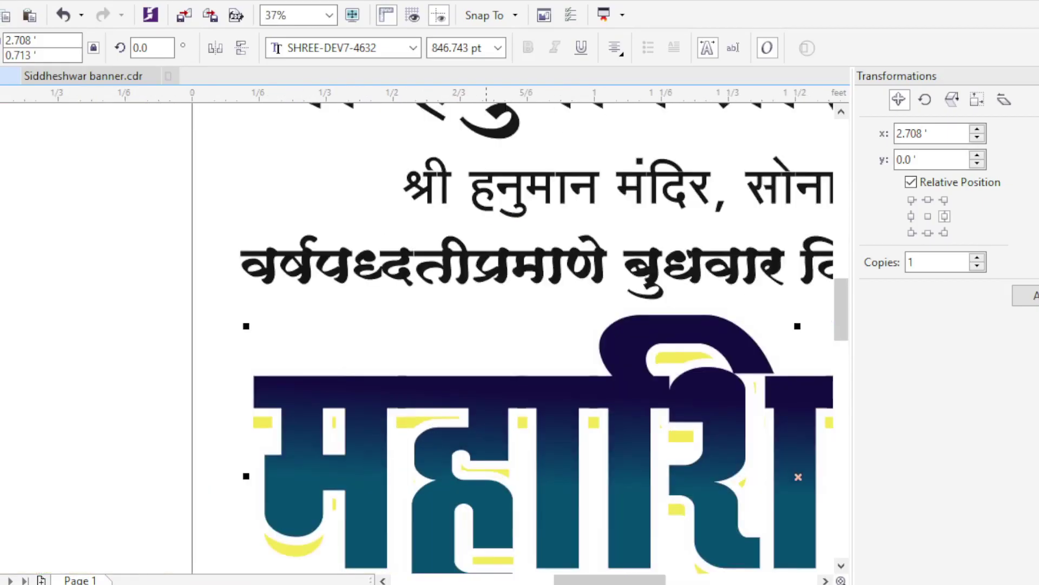
pyautogui.scroll(-2, 441, 304)
pyautogui.scroll(-3, 441, 303)
pyautogui.press('Escape')
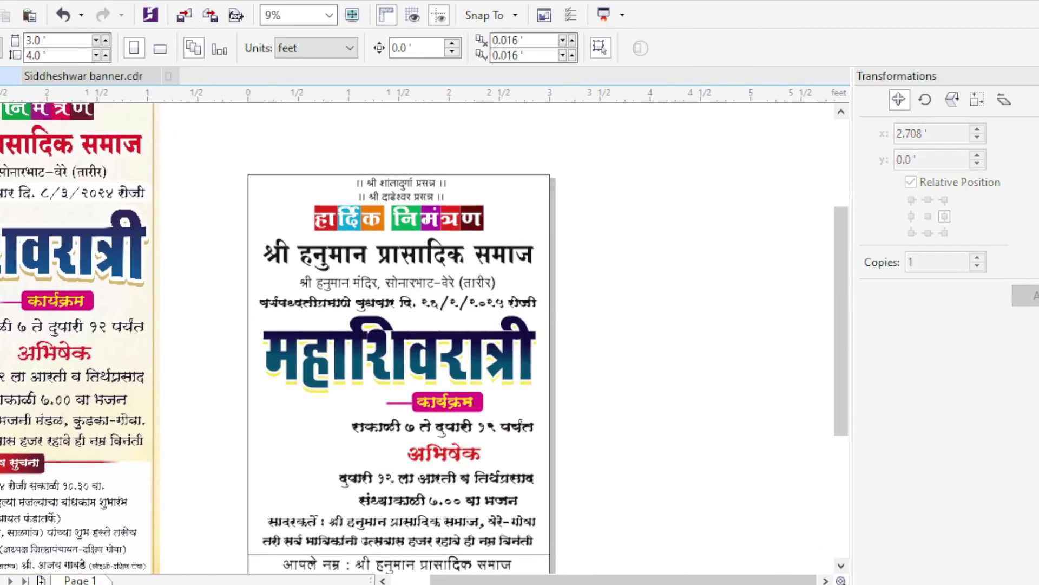
# Switch to the browser and search Google for shivling png in a new tab.
pyautogui.moveTo(441, 304); pyautogui.dragTo(492, 240)
pyautogui.hotkey('alt', 'Tab')
pyautogui.hotkey('ctrl', 't')
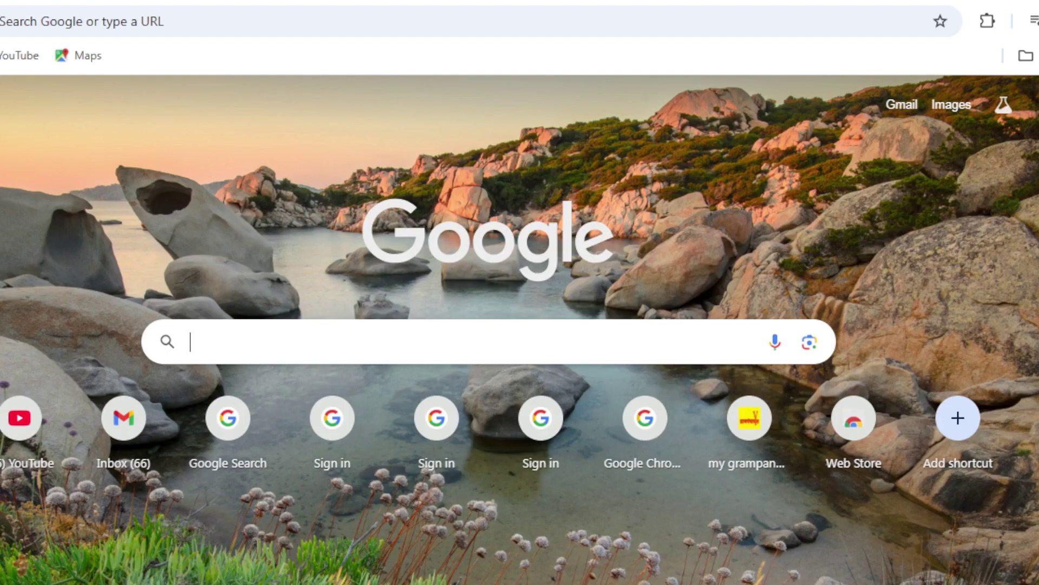
pyautogui.write('pint')
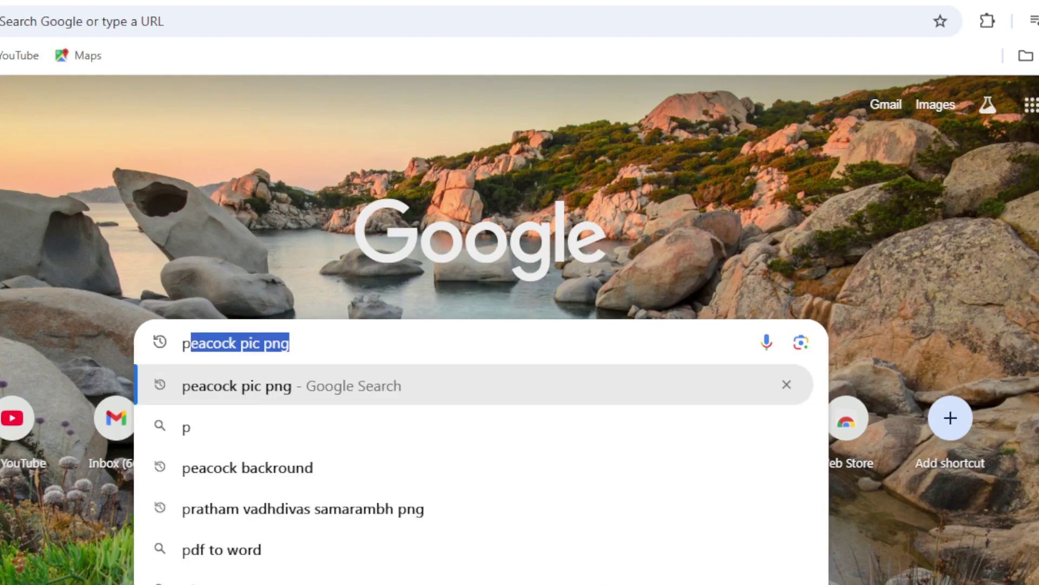
pyautogui.press('BackSpace')
pyautogui.press('BackSpace')
pyautogui.press('BackSpace')
pyautogui.press('BackSpace')
pyautogui.write('shivling png')
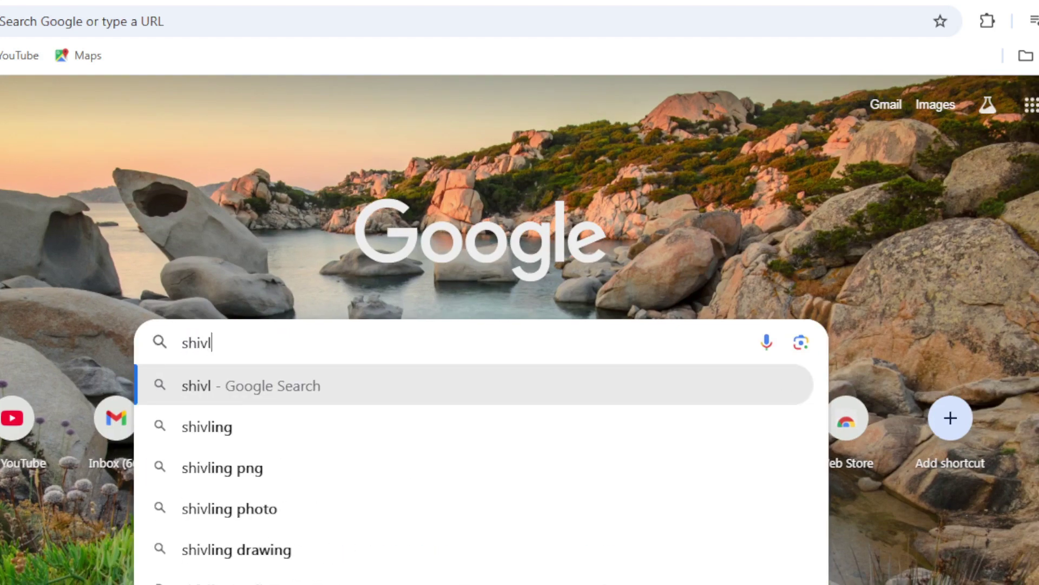
pyautogui.press('Return')
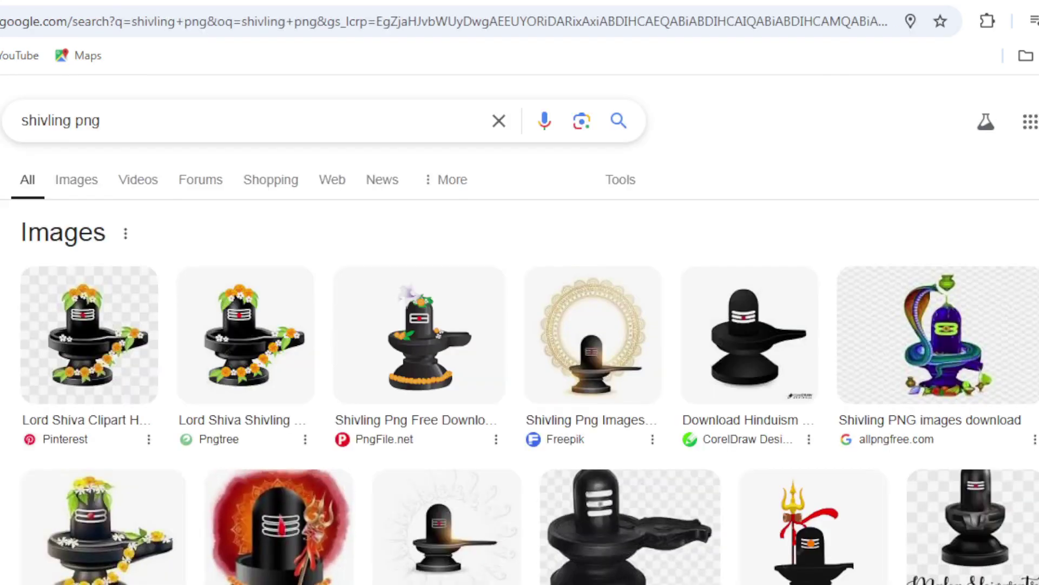
# Find the garlanded Pngtree shivling among the image results and save it to the Desktop under its suggested file name.
pyautogui.click(76, 180)
pyautogui.click(120, 369)
pyautogui.rightClick(826, 479)
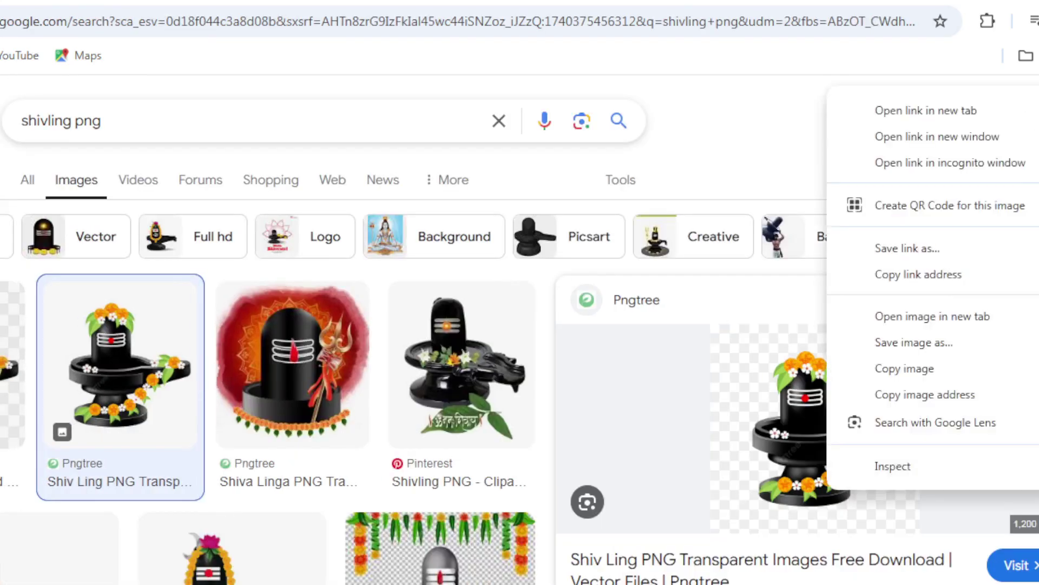
pyautogui.click(888, 342)
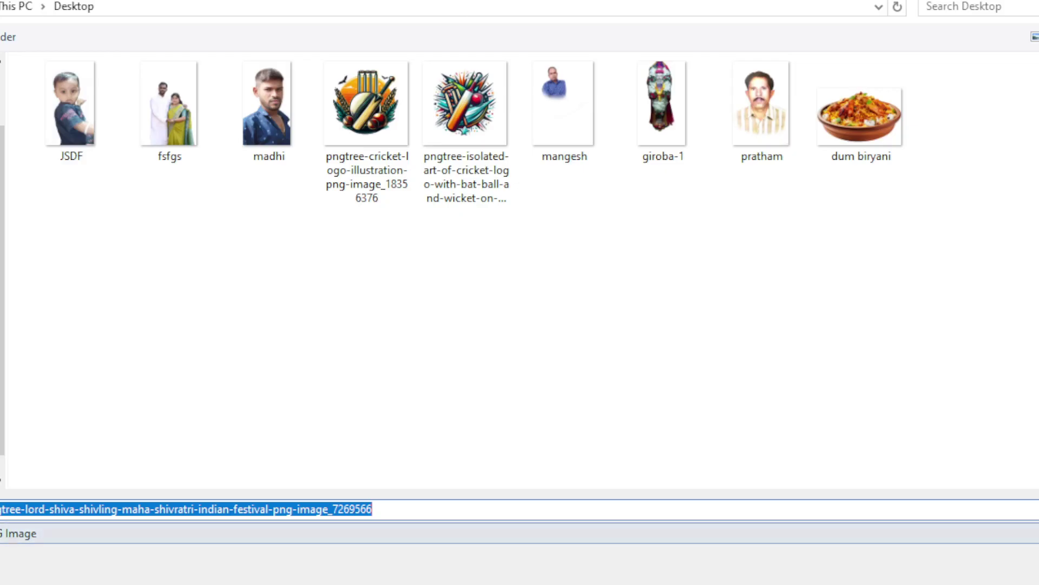
pyautogui.press('Return')
# Import the saved shivling image into the CorelDRAW banner, sized about 1.49 ft beside the programme lines, and inspect it up close.
pyautogui.click(301, 545)
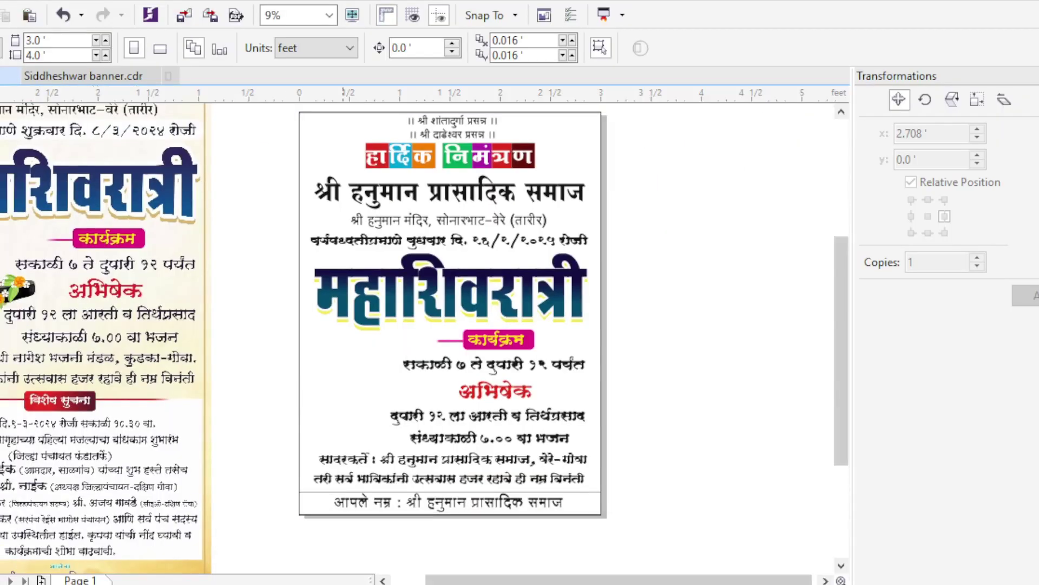
pyautogui.hotkey('alt', 'f')
pyautogui.press('i')
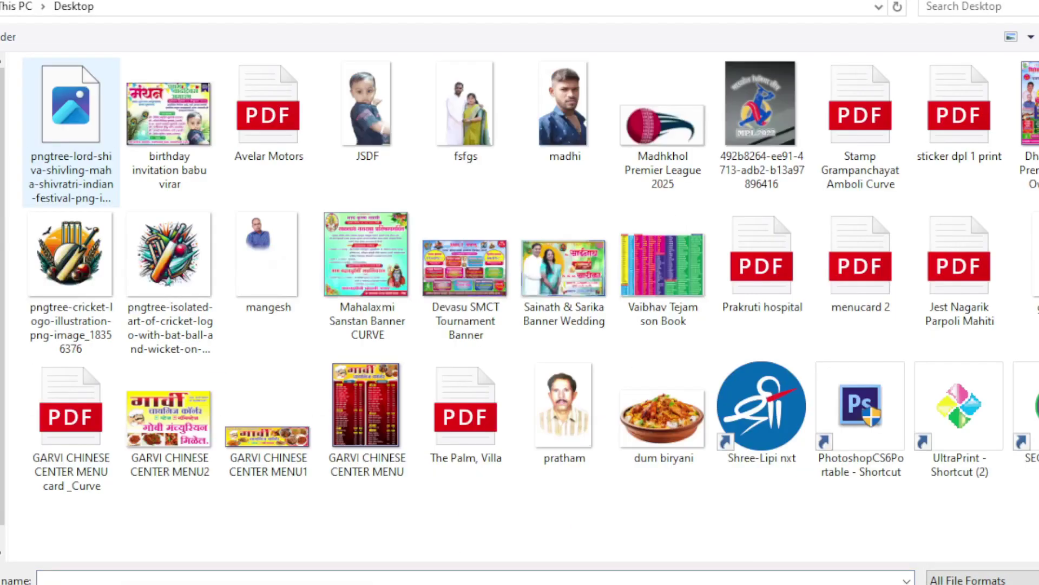
pyautogui.doubleClick(71, 130)
pyautogui.click(252, 335)
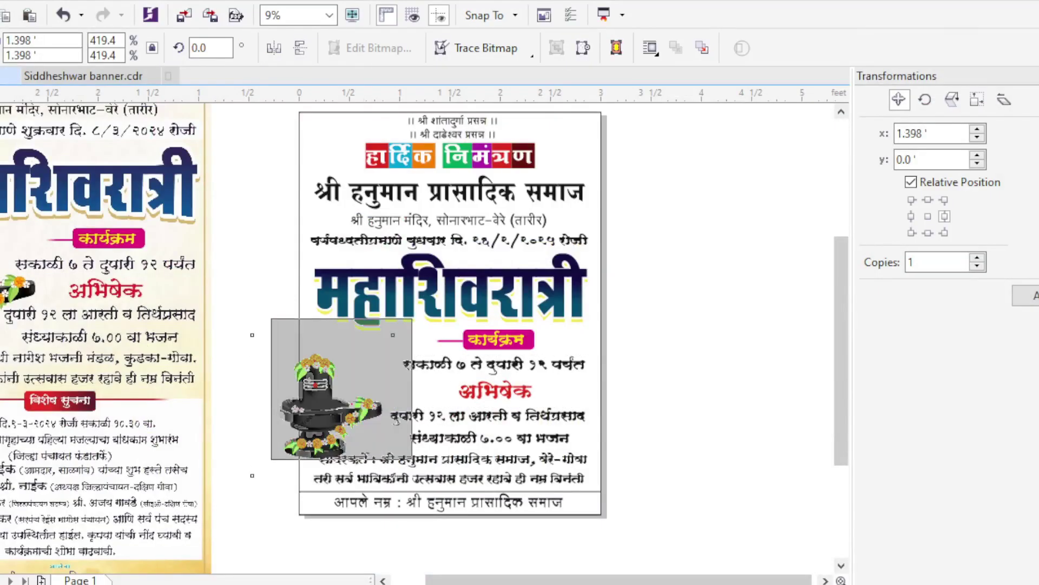
pyautogui.scroll(4, 325, 406)
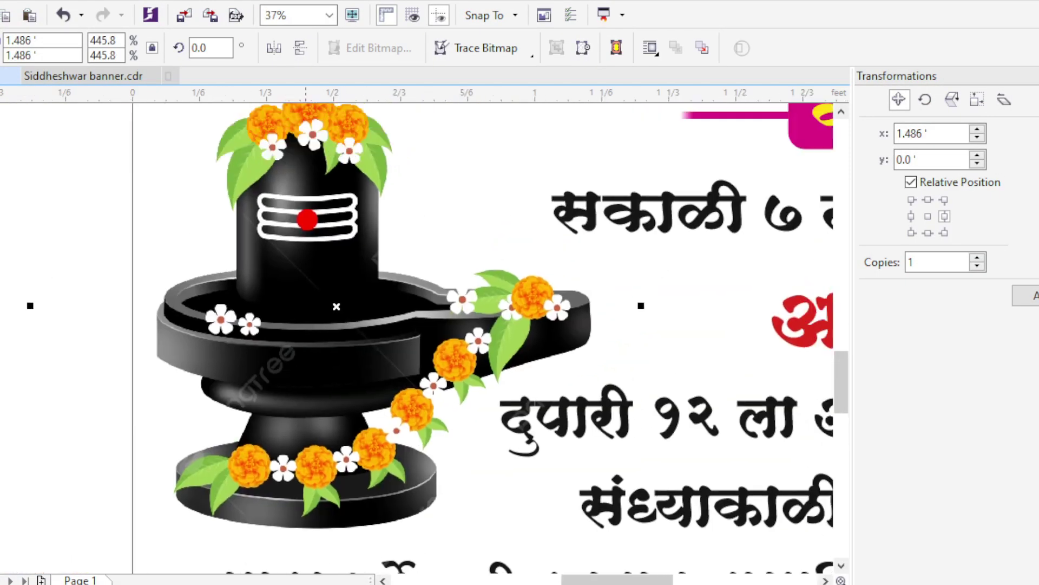
pyautogui.hscroll(3, 425, 336)
pyautogui.hscroll(-4, 425, 336)
# Back in the browser, filter the shivling png results to large images and save the Pngtree shivling over the existing file.
pyautogui.hotkey('alt', 'Tab')
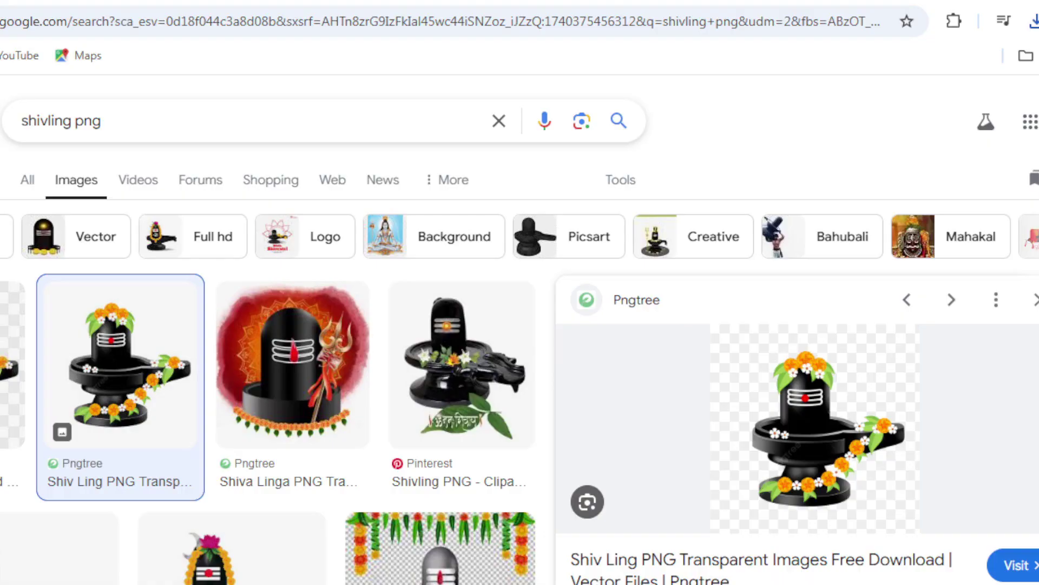
pyautogui.click(102, 120)
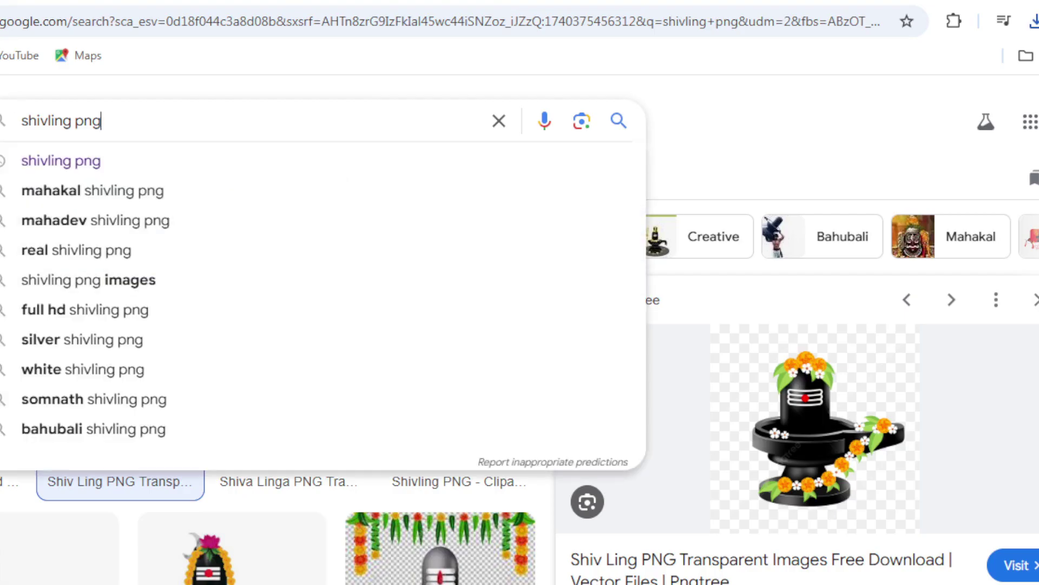
pyautogui.press('Escape')
pyautogui.click(33, 292)
pyautogui.click(67, 348)
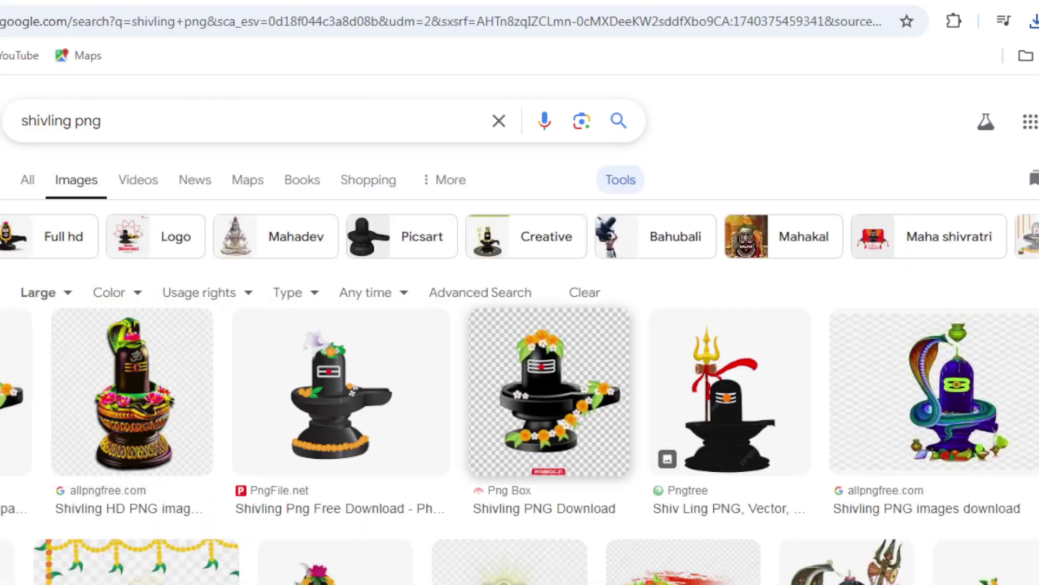
pyautogui.click(725, 395)
pyautogui.rightClick(815, 490)
pyautogui.click(900, 347)
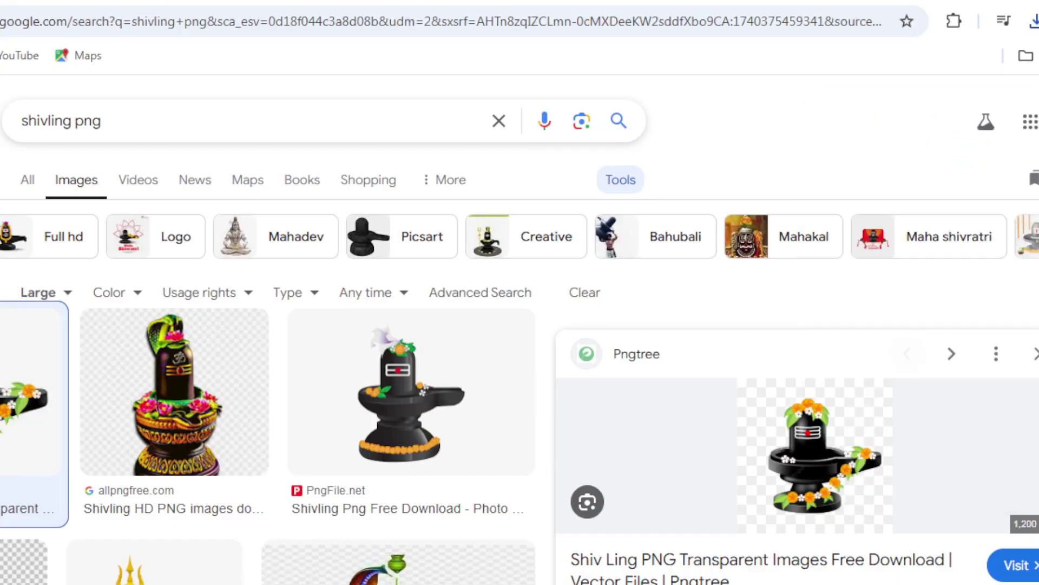
pyautogui.doubleClick(72, 103)
pyautogui.click(630, 315)
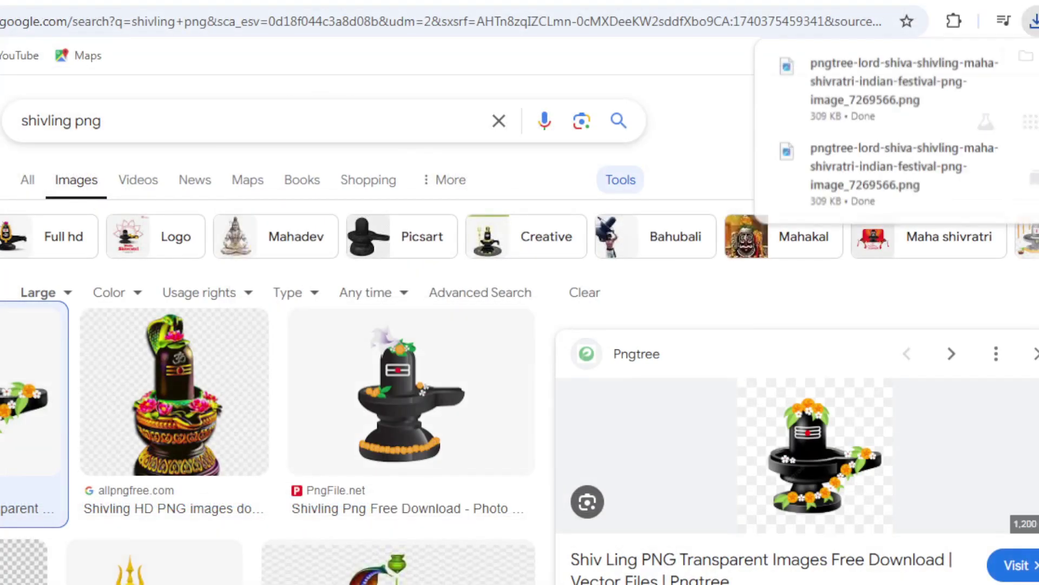
# Switch to CorelDRAW, import the newly saved shivling image at 100% scale and examine its quality up close.
pyautogui.click(510, 584)
pyautogui.click(714, 552)
pyautogui.click(1, 1)
pyautogui.click(52, 276)
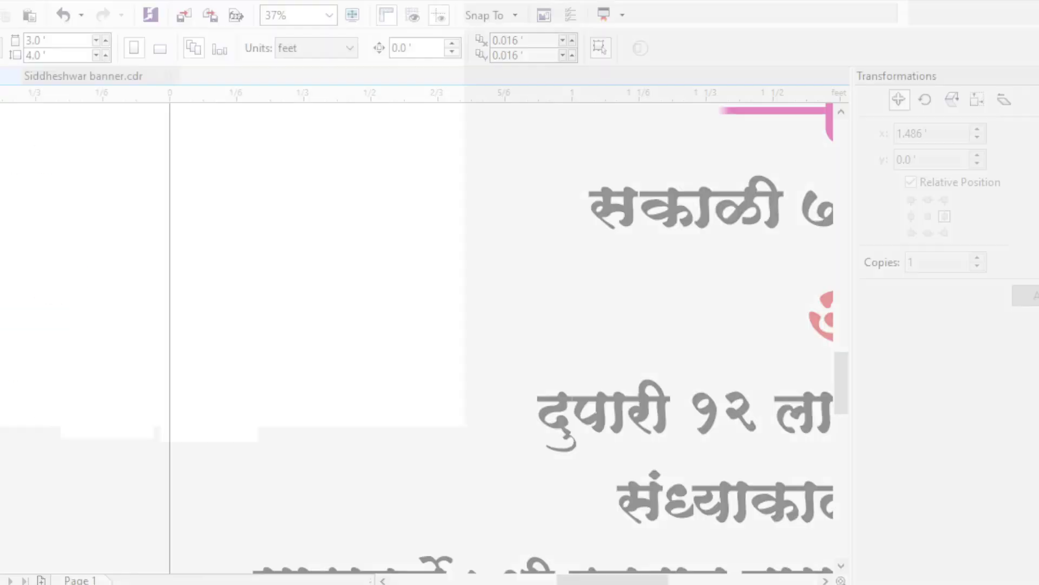
pyautogui.doubleClick(70, 128)
pyautogui.press('Return')
pyautogui.scroll(2, 411, 325)
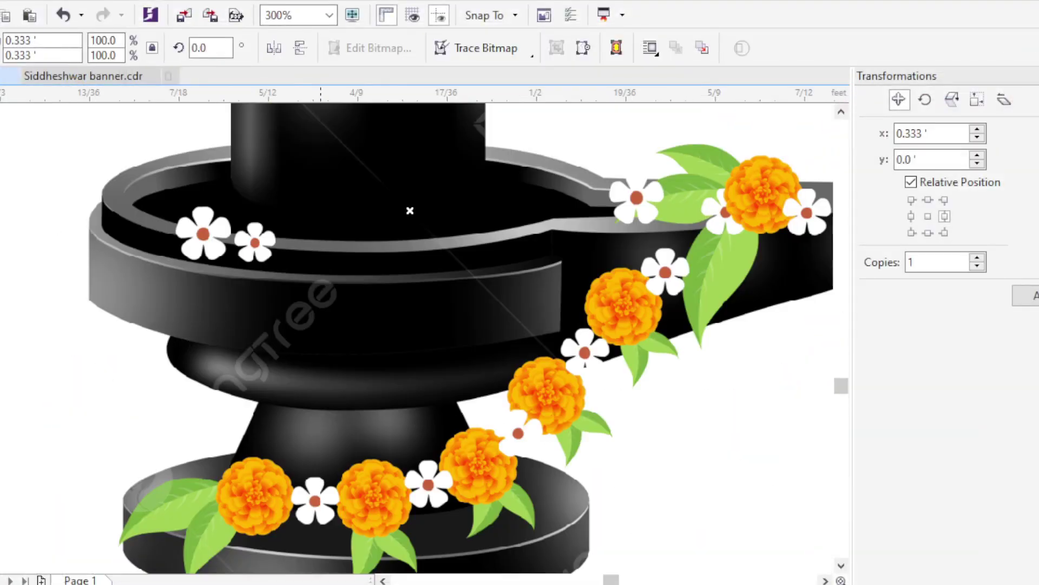
pyautogui.scroll(-4, 412, 324)
# Back in the browser, open the Png Box shivling image full size in its own tab and copy its image address.
pyautogui.hotkey('alt', 'Tab')
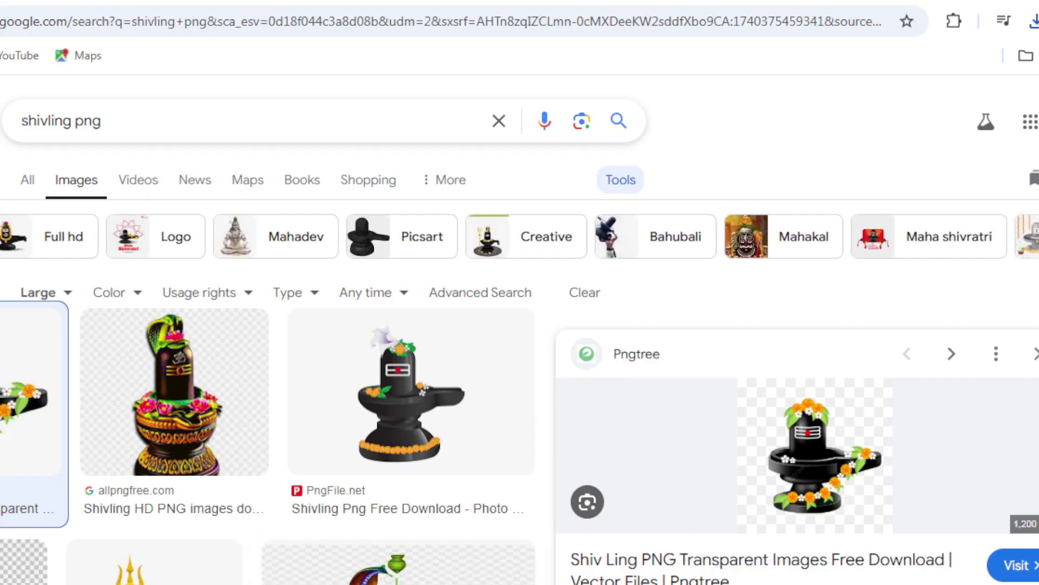
pyautogui.scroll(-3, 271, 352)
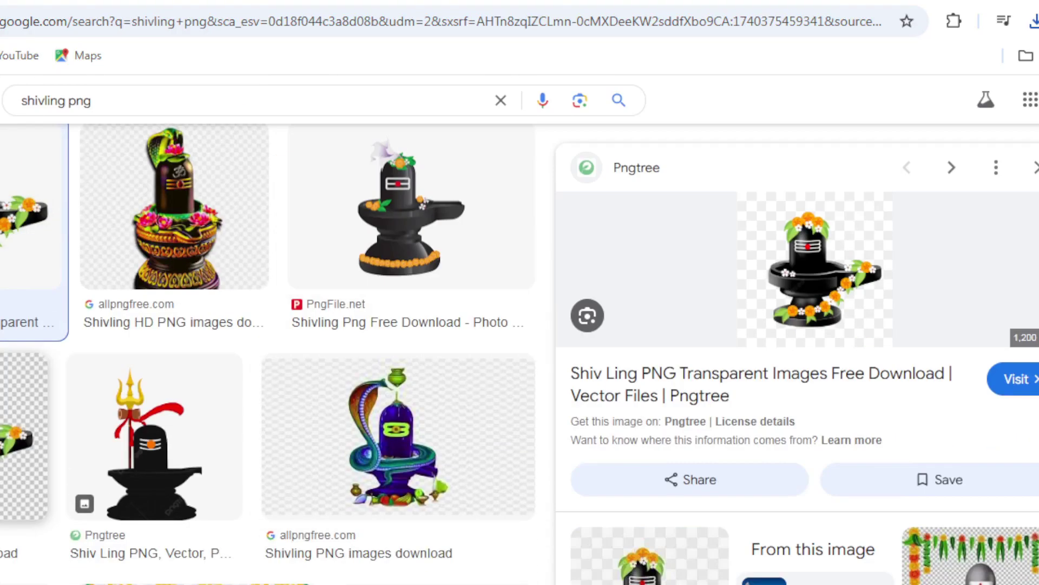
pyautogui.click(24, 433)
pyautogui.rightClick(867, 398)
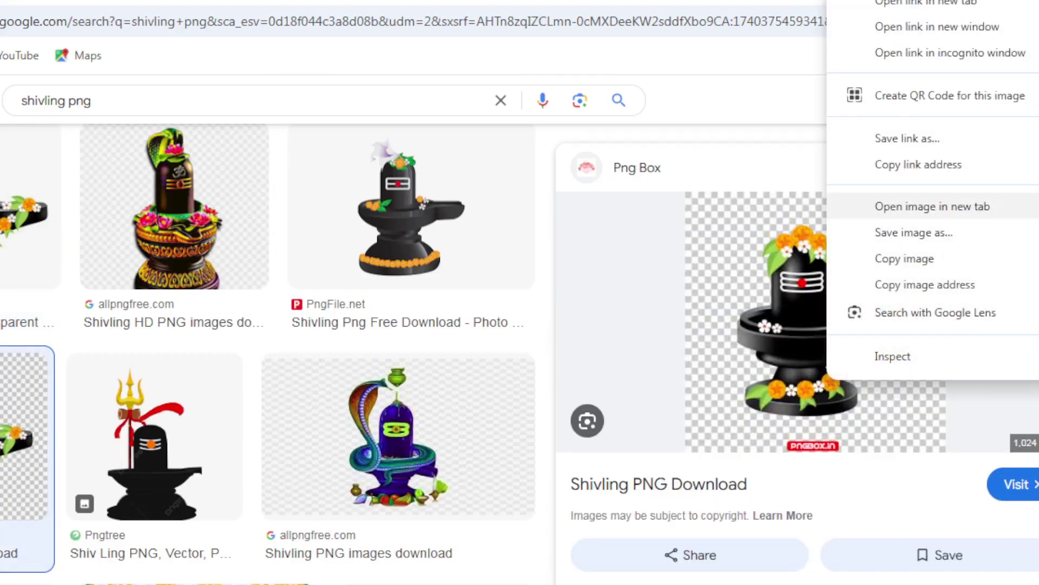
pyautogui.click(866, 204)
pyautogui.click(601, 0)
pyautogui.rightClick(519, 348)
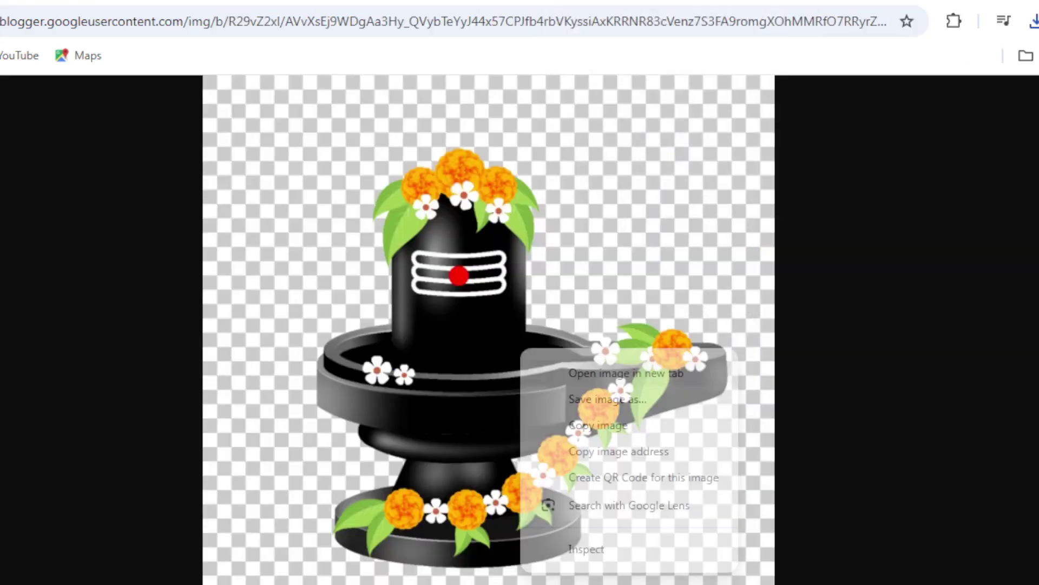
pyautogui.click(574, 450)
# Search for remove bg, open the remove.bg site and paste the copied shivling image for background removal.
pyautogui.hotkey('ctrl', 't')
pyautogui.write('re')
pyautogui.press('Return')
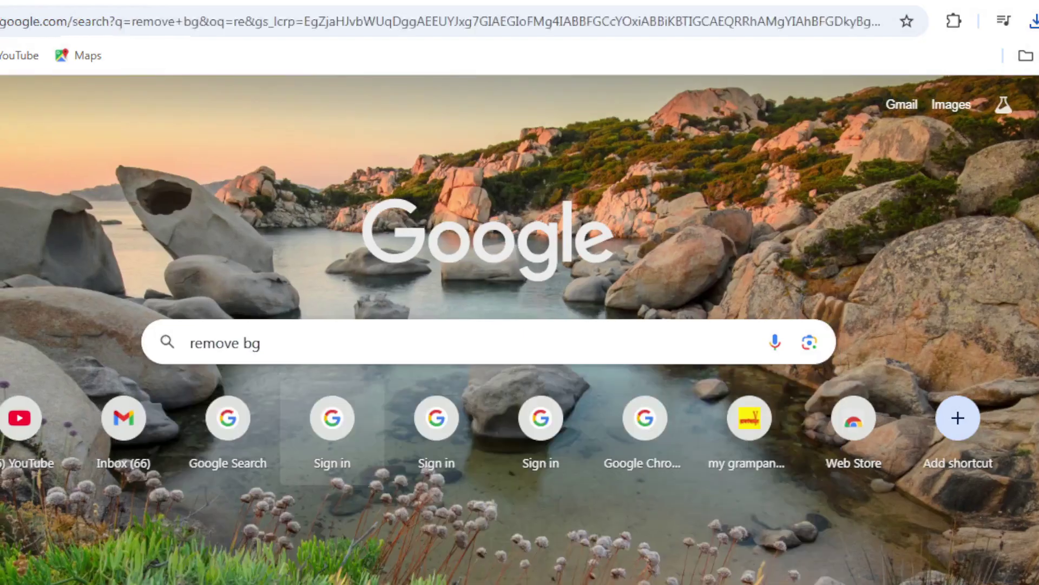
pyautogui.click(271, 268)
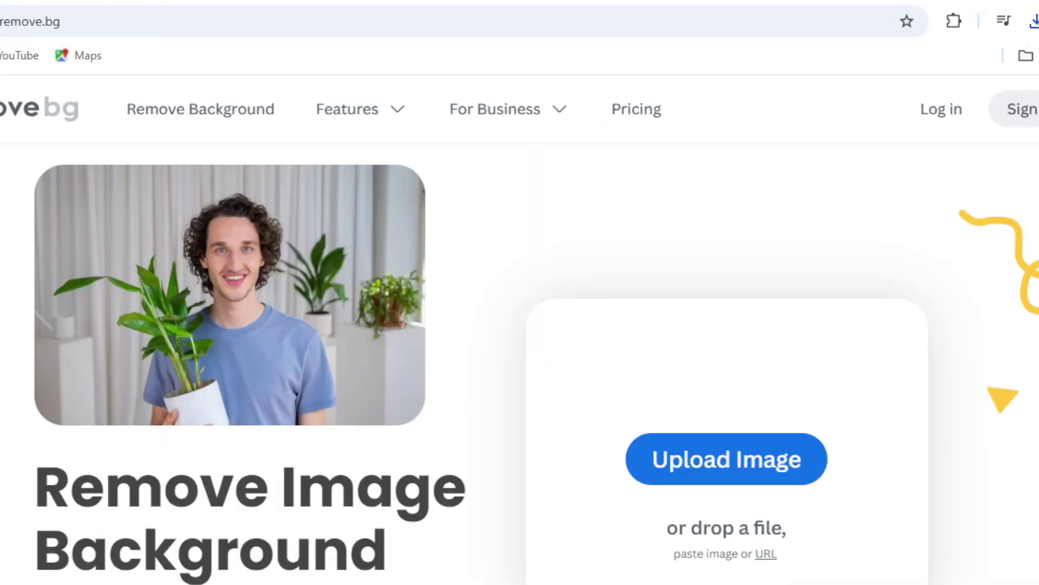
pyautogui.hotkey('ctrl', 'v')
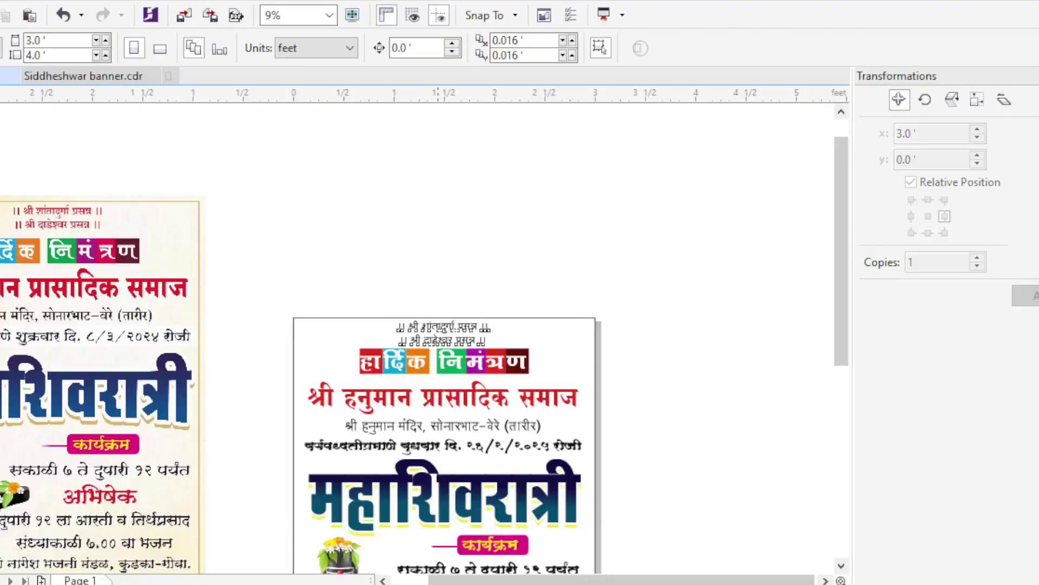
# Colour the two invocation lines above हार्दिक निमंत्रण red in the CorelDRAW banner.
pyautogui.click(438, 329)
pyautogui.press('Escape')
pyautogui.scroll(2, 382, 390)
pyautogui.hscroll(2, 538, 390)
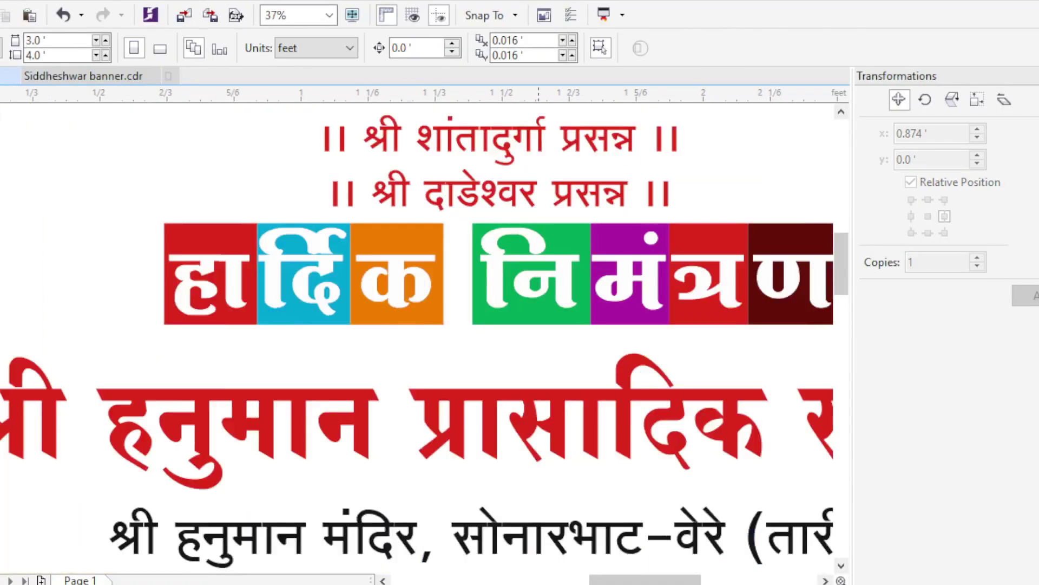
# Check the heading and date lines' alignment against the banner frame and review the layout down to the footer.
pyautogui.scroll(-1, 538, 335)
pyautogui.click(563, 350)
pyautogui.click(628, 352)
pyautogui.click(633, 389)
pyautogui.click(632, 364)
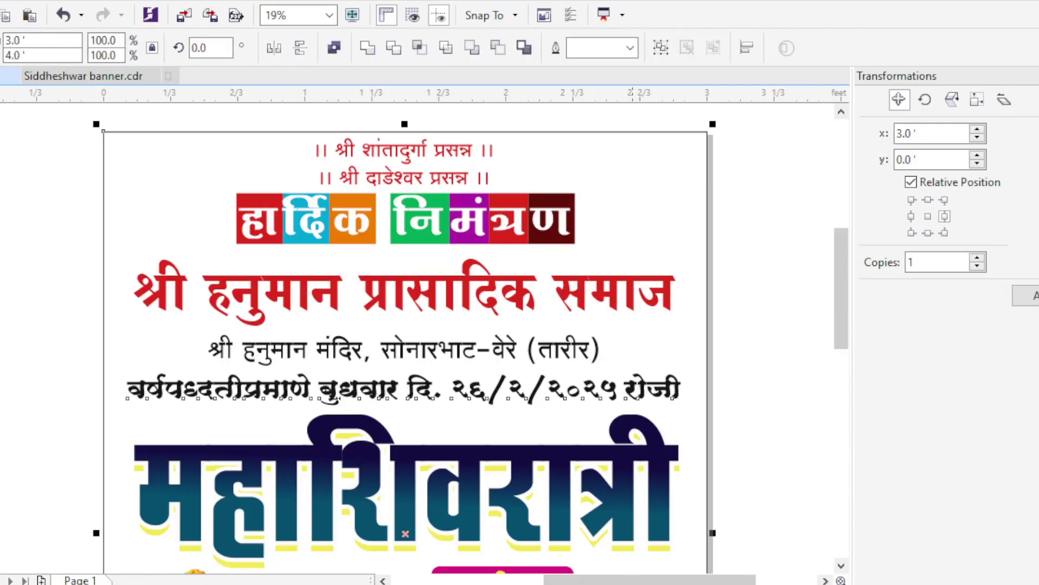
pyautogui.scroll(-2, 406, 335)
pyautogui.moveTo(137, 323); pyautogui.dragTo(745, 452)
pyautogui.scroll(-1, 443, 150)
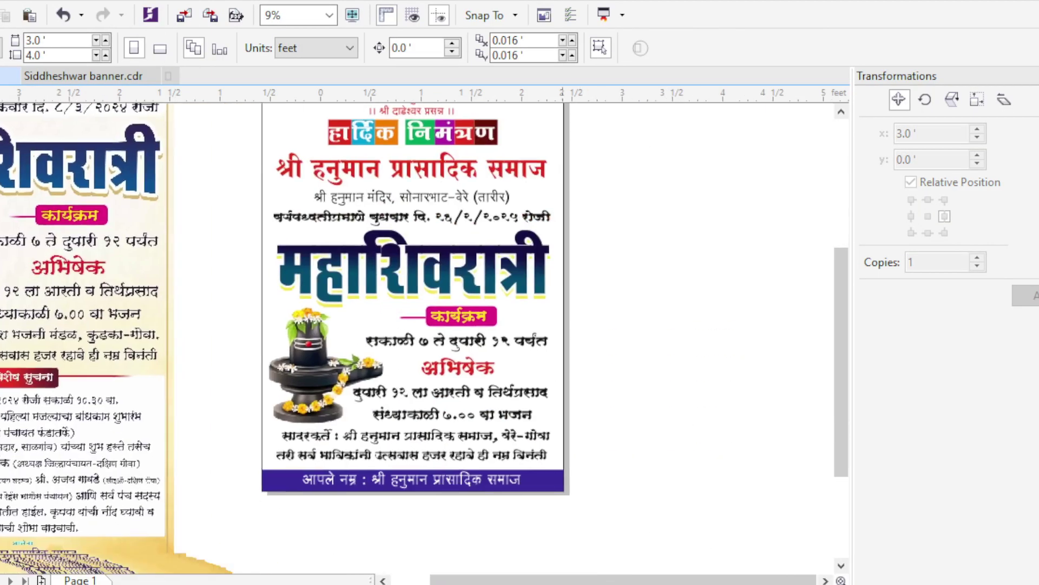
# Move the सकाळी ७ ते दुपारी १२ पर्यंत line slightly to the right.
pyautogui.scroll(1, 537, 345)
pyautogui.moveTo(533, 339); pyautogui.dragTo(546, 339)
pyautogui.press('Escape')
pyautogui.scroll(-1, 391, 336)
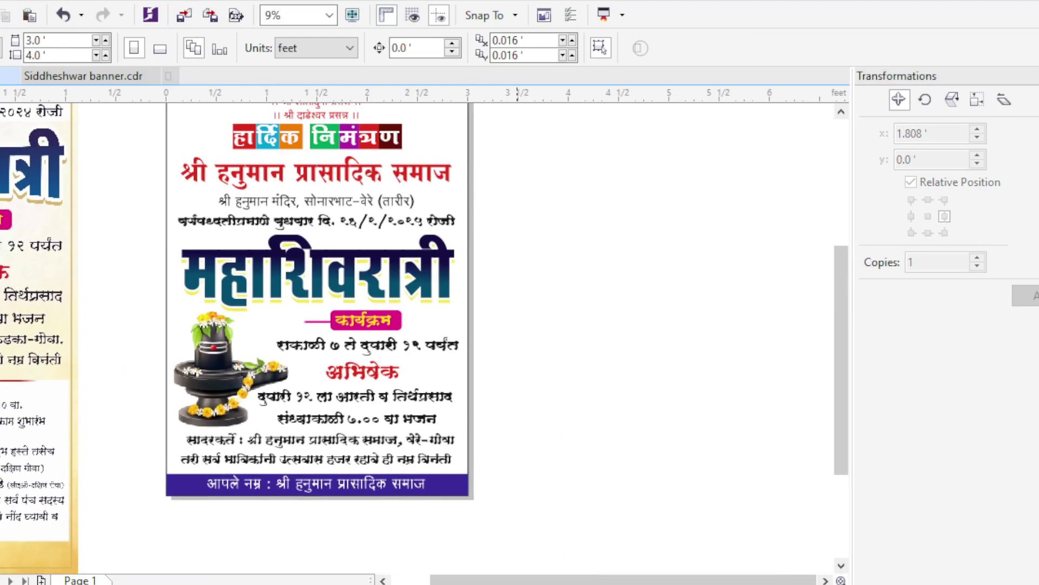
pyautogui.scroll(-1, 353, 452)
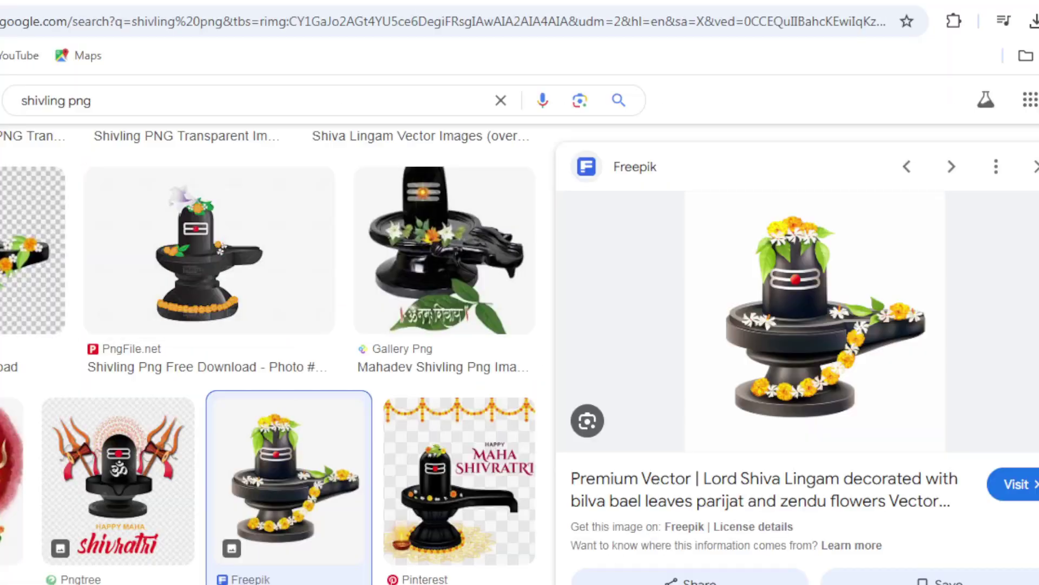
# In the browser's image search, replace the query with yellow light backround and run it.
pyautogui.click(56, 100)
pyautogui.write('yellow')
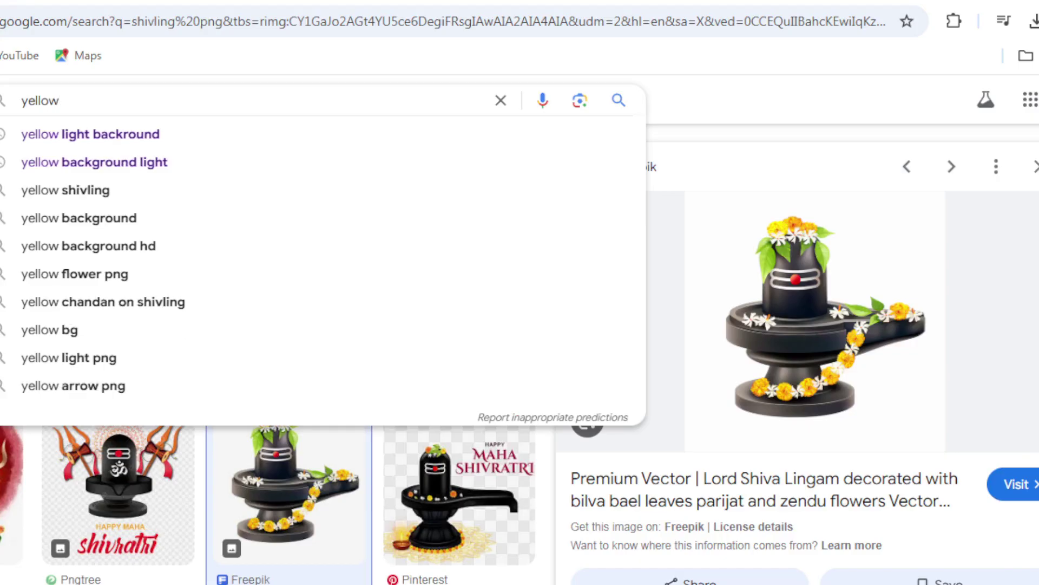
pyautogui.press('Down')
pyautogui.press('Return')
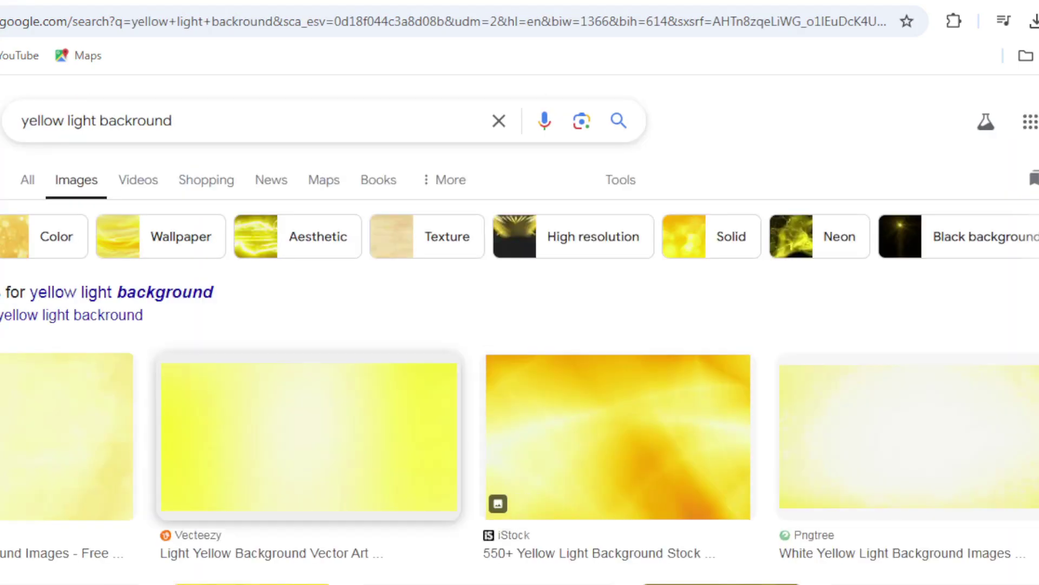
# Open the Vecteezy light yellow background image full size in its own tab and copy the image.
pyautogui.click(309, 433)
pyautogui.rightClick(812, 413)
pyautogui.click(916, 239)
pyautogui.hotkey('ctrl', 'Tab')
pyautogui.rightClick(390, 297)
pyautogui.click(467, 373)
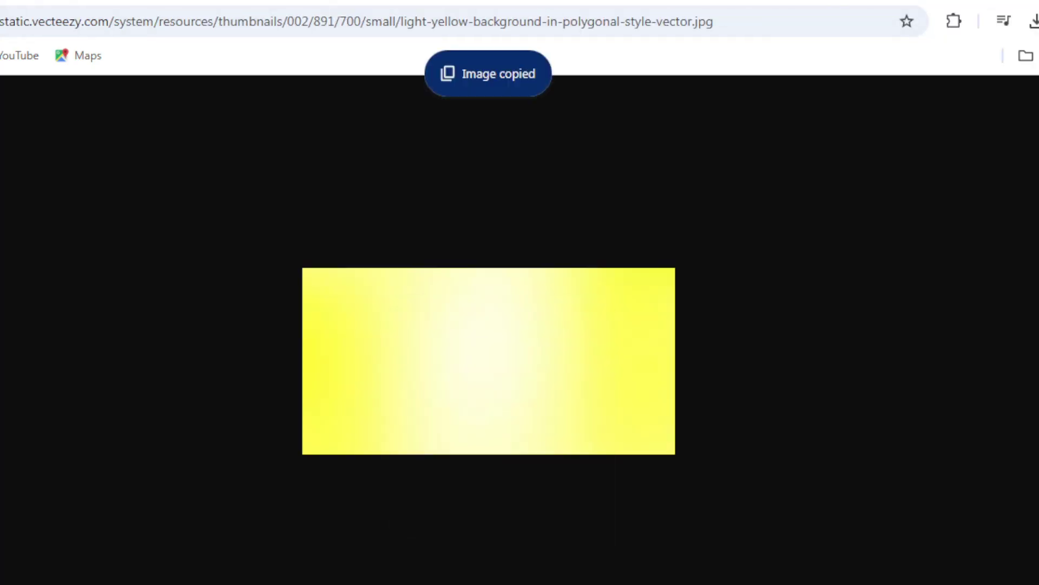
# Switch to CorelDRAW, paste the yellow background image into the banner and rotate it 90 degrees.
pyautogui.moveTo(509, 583)
pyautogui.click(511, 557)
pyautogui.rightClick(471, 276)
pyautogui.click(517, 395)
pyautogui.doubleClick(209, 47)
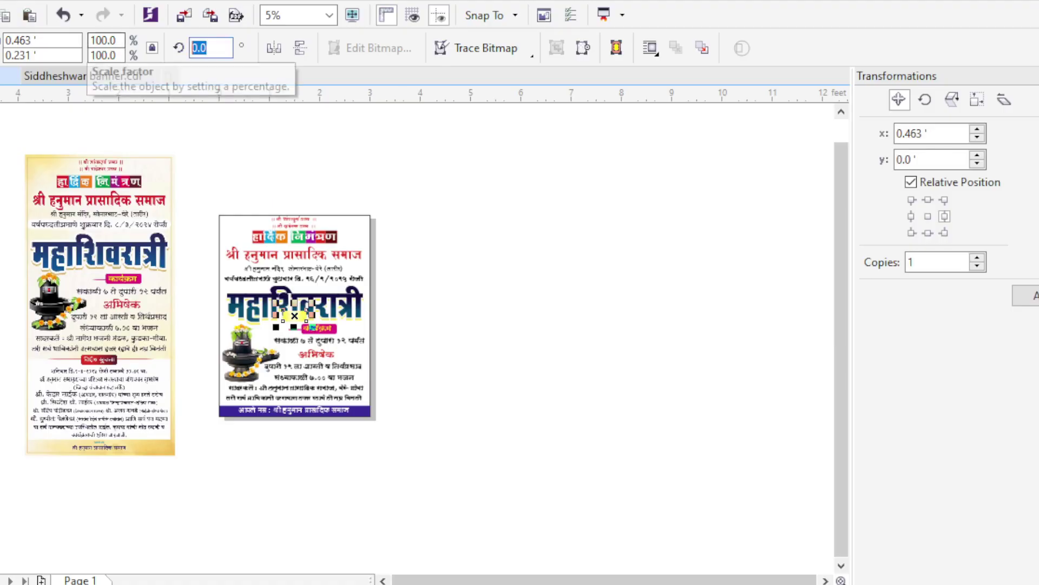
pyautogui.write('90')
pyautogui.press('Return')
# Enlarge the yellow background to about 3.35 by 6.71 ft over the banner page and send it behind all other objects.
pyautogui.moveTo(306, 297); pyautogui.dragTo(384, 140)
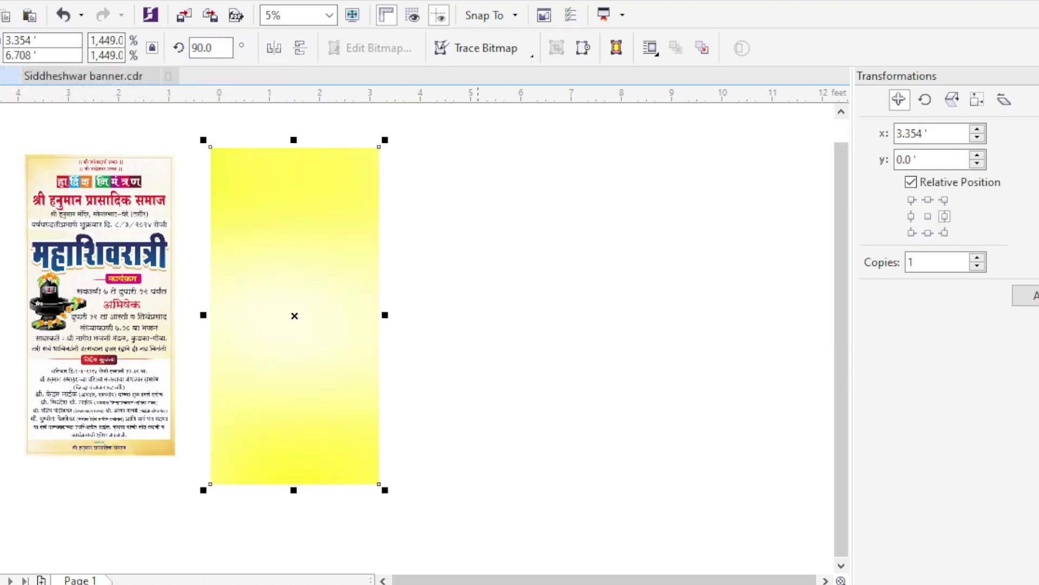
pyautogui.hotkey('shift', 'pagedown')
pyautogui.scroll(1, 246, 189)
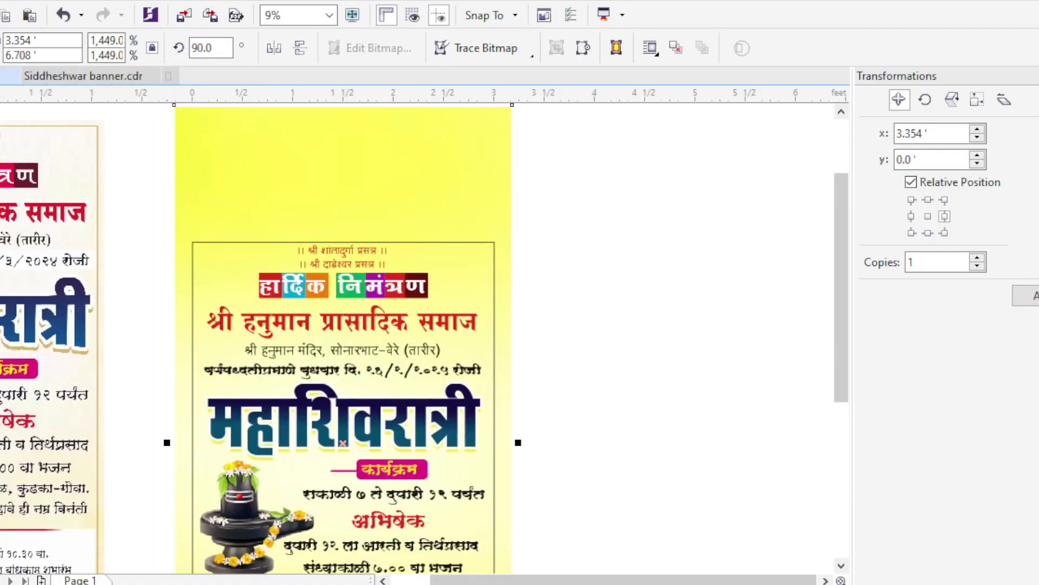
# PowerClip the yellow background image inside the banner's page-sized frame and finish editing the clipped contents.
pyautogui.press('space')
pyautogui.scroll(-1, 331, 260)
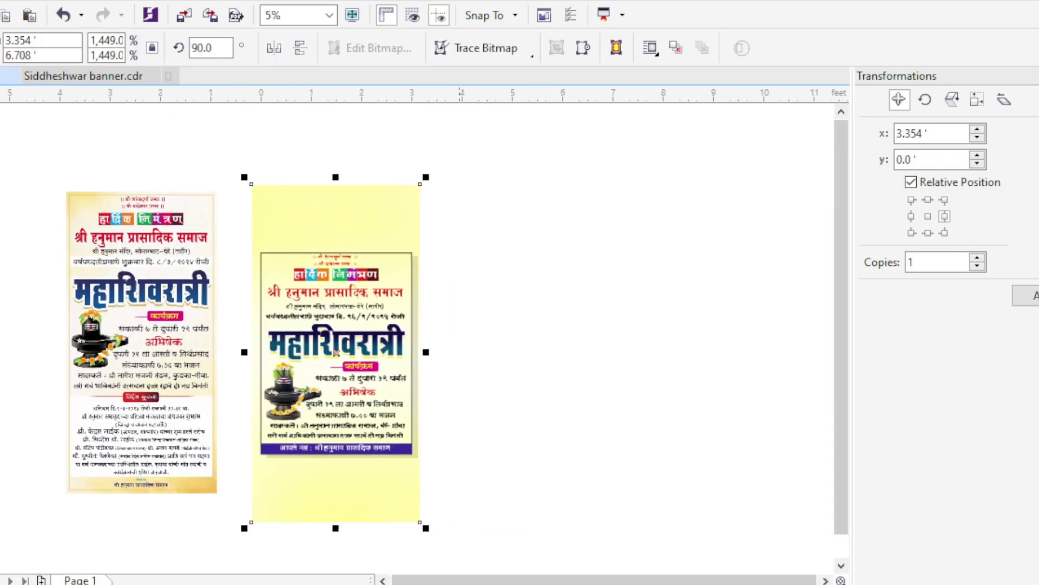
pyautogui.scroll(1, 448, 260)
pyautogui.rightClick(329, 217)
pyautogui.click(398, 144)
pyautogui.click(376, 271)
pyautogui.keyDown('ctrl'); pyautogui.click(362, 291); pyautogui.keyUp('ctrl')
pyautogui.scroll(-1, 362, 291)
pyautogui.click(360, 291)
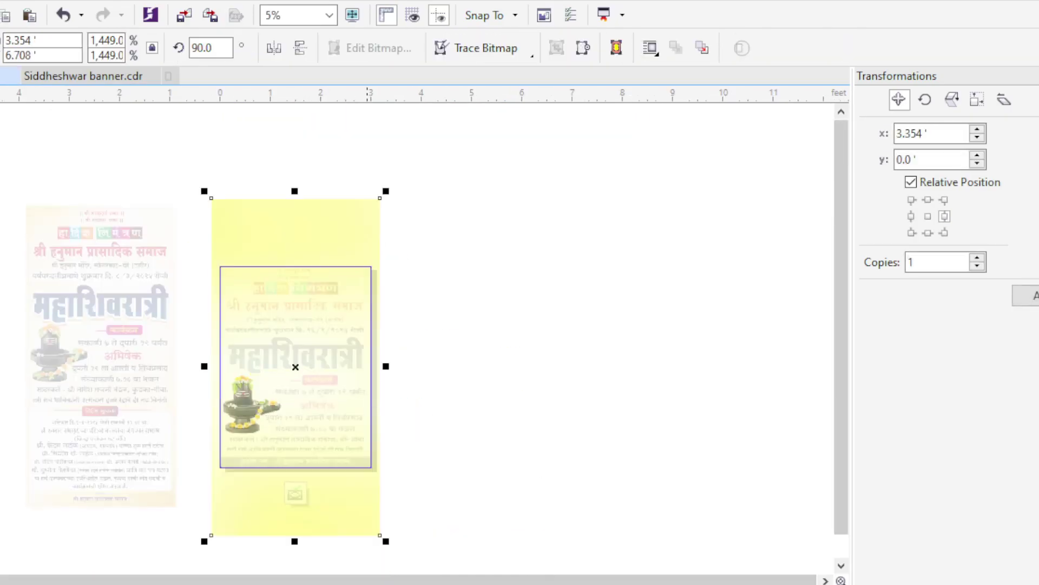
pyautogui.click(296, 494)
# Enlarge the date line above the महाशिवरात्री title to about 148.9 pt and colour it dark blue-violet.
pyautogui.scroll(1, 418, 476)
pyautogui.moveTo(419, 476)
pyautogui.mouseDown()
pyautogui.moveTo(599, 491)
pyautogui.moveTo(737, 466)
pyautogui.mouseUp()
pyautogui.scroll(2, 75, 283)
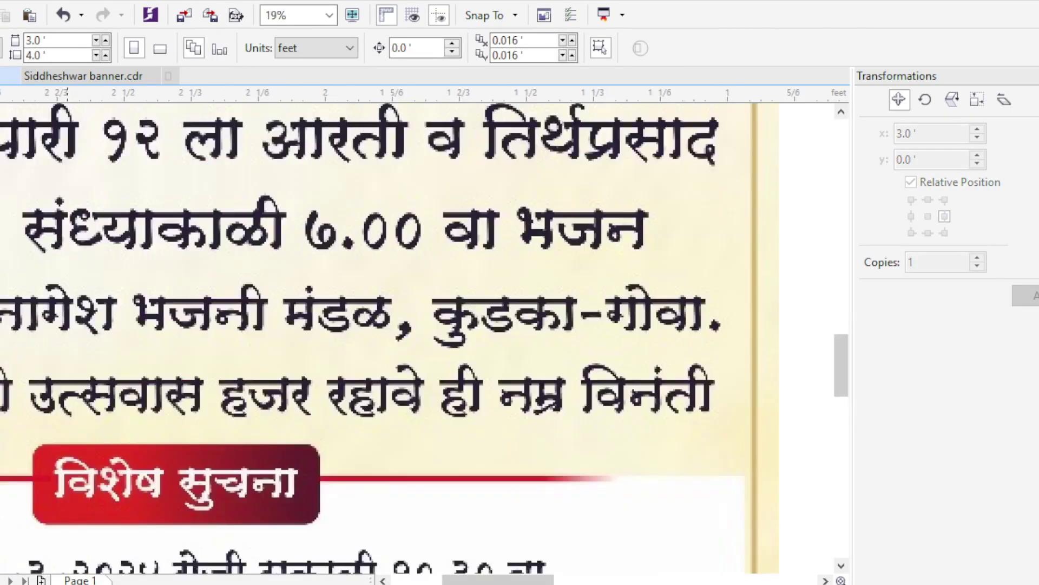
pyautogui.scroll(-3, 117, 361)
pyautogui.scroll(2, 341, 311)
pyautogui.click(308, 254)
pyautogui.scroll(2, 215, 295)
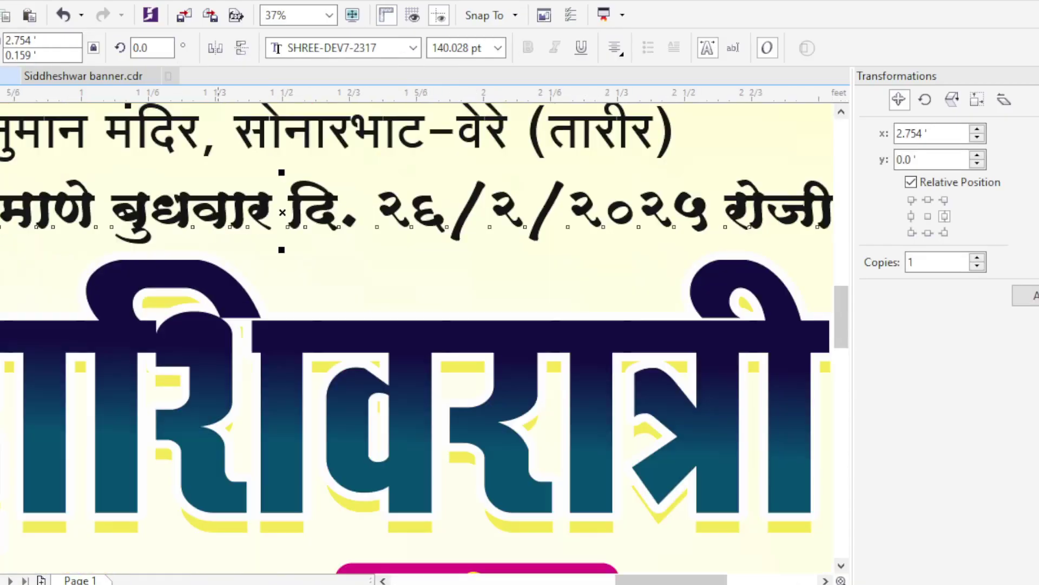
pyautogui.scroll(-2, 372, 240)
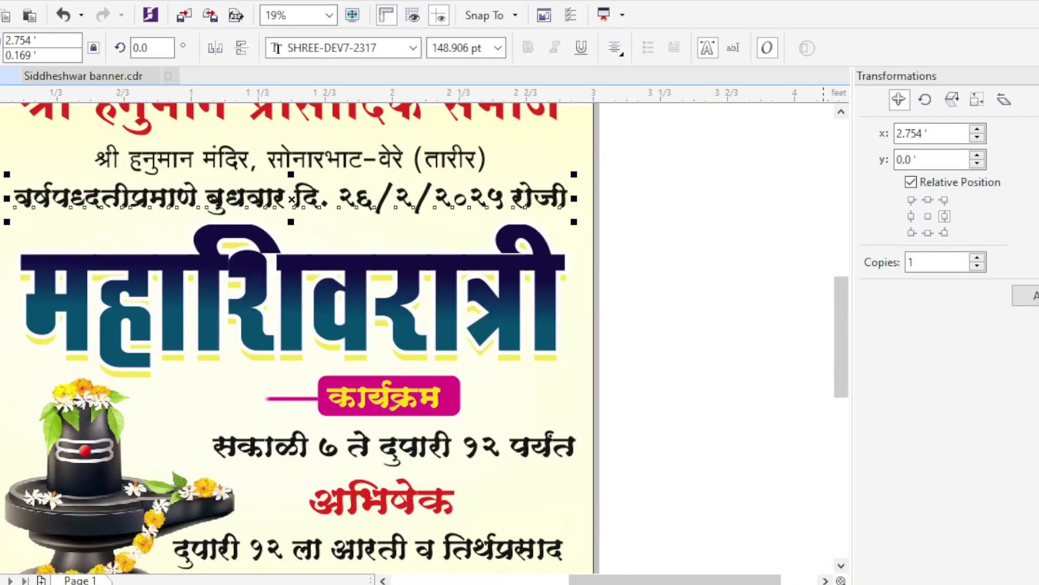
pyautogui.press('Escape')
pyautogui.scroll(-2, 372, 240)
pyautogui.press('Escape')
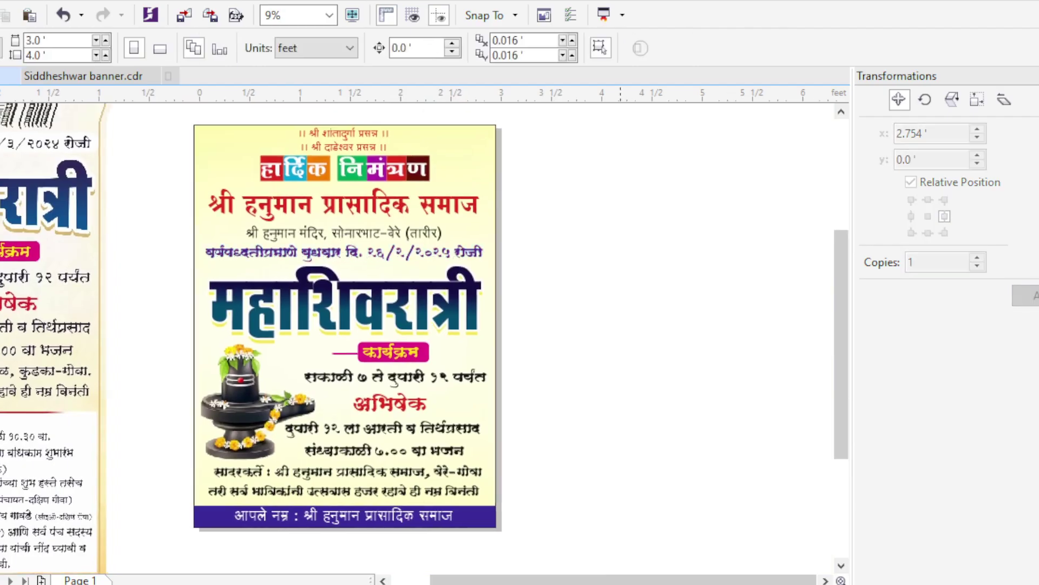
# Change the document units to inches and scale all of the banner's objects together to 35.25 by 47 inches.
pyautogui.press('F3')
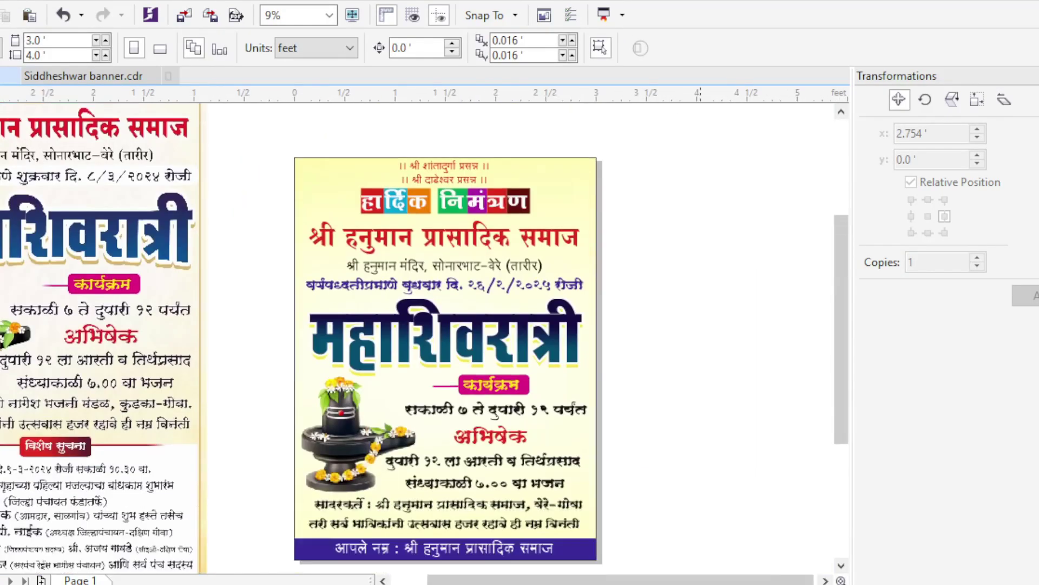
pyautogui.click(484, 395)
pyautogui.press('Escape')
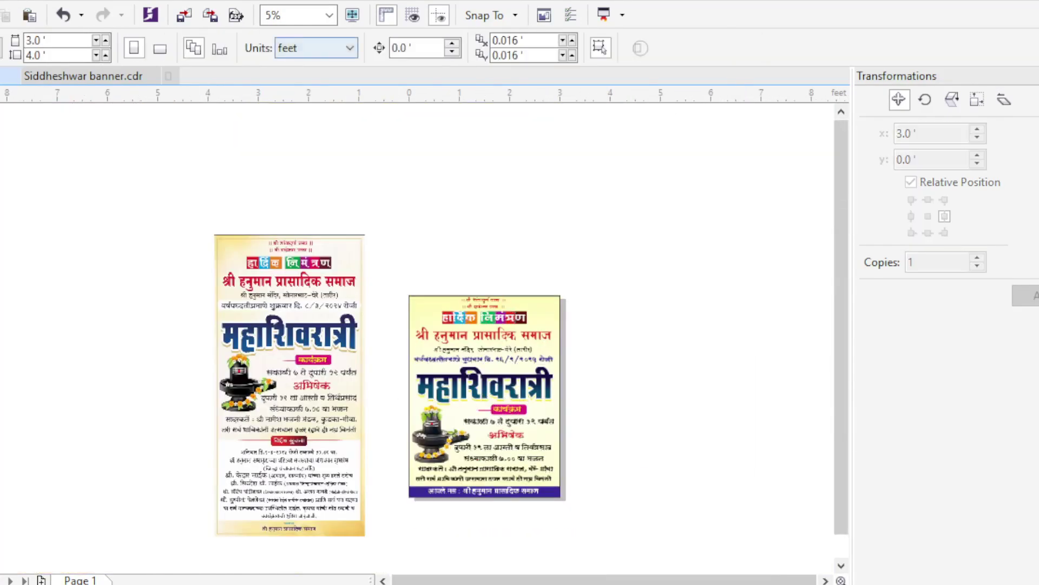
pyautogui.click(352, 45)
pyautogui.click(295, 67)
pyautogui.moveTo(393, 279); pyautogui.dragTo(600, 523)
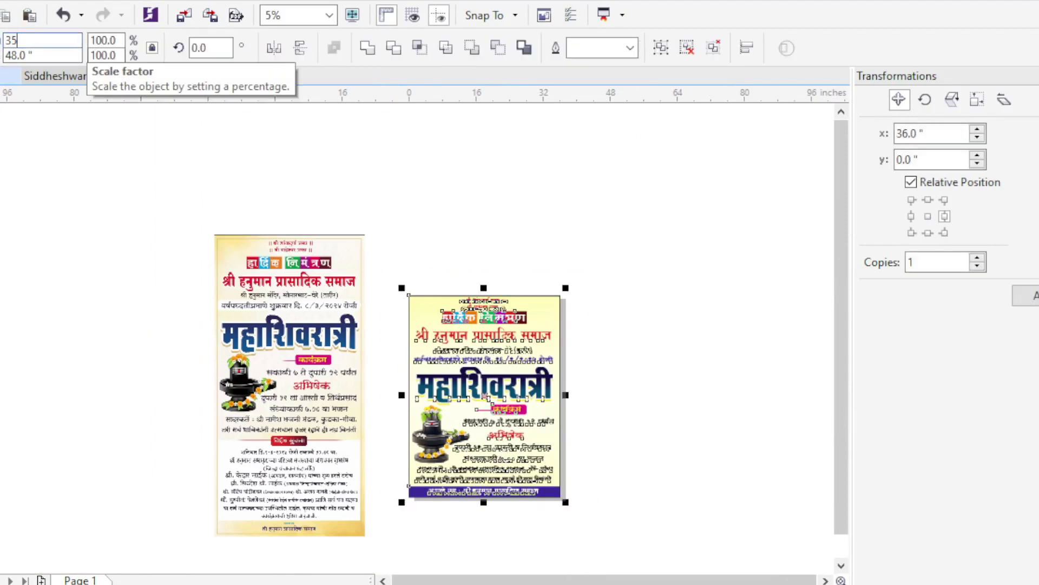
pyautogui.press('Escape')
pyautogui.hotkey('shift', 'F4')
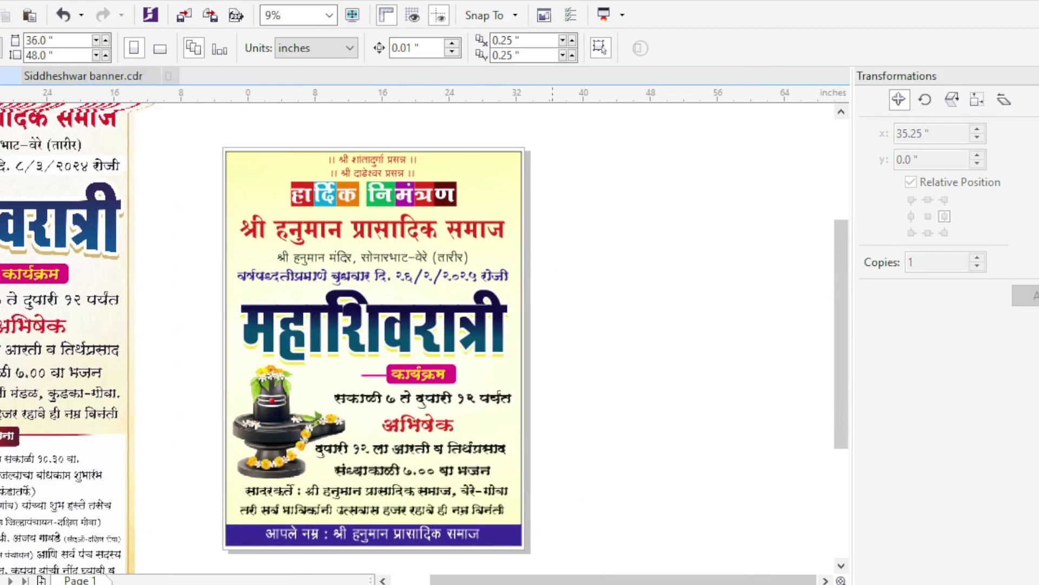
# Give the banner's 35.25 by 47 inch frame a 12 pt orange outline.
pyautogui.moveTo(489, 303); pyautogui.dragTo(513, 377)
pyautogui.click(465, 358)
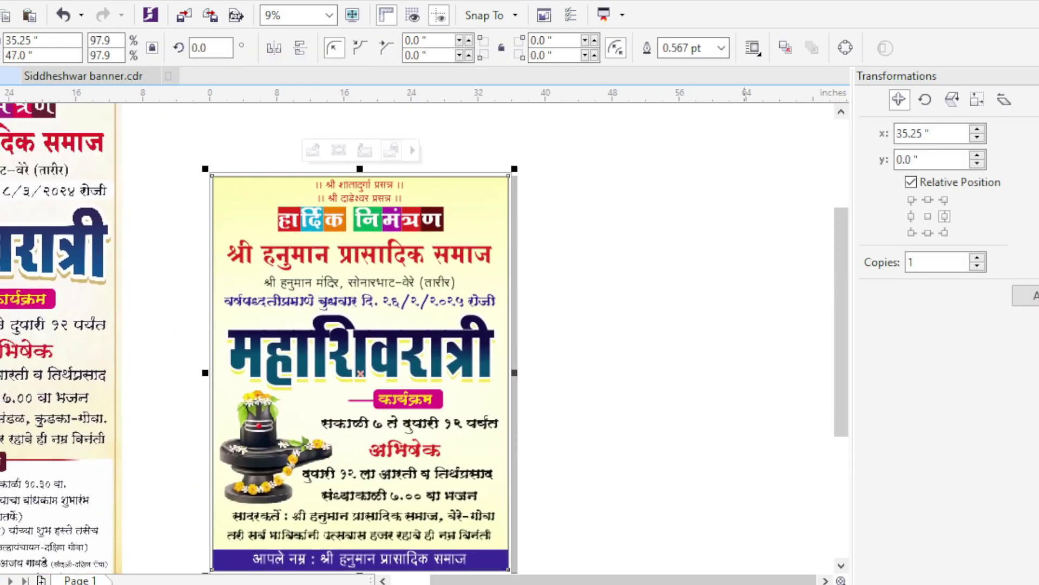
pyautogui.click(676, 88)
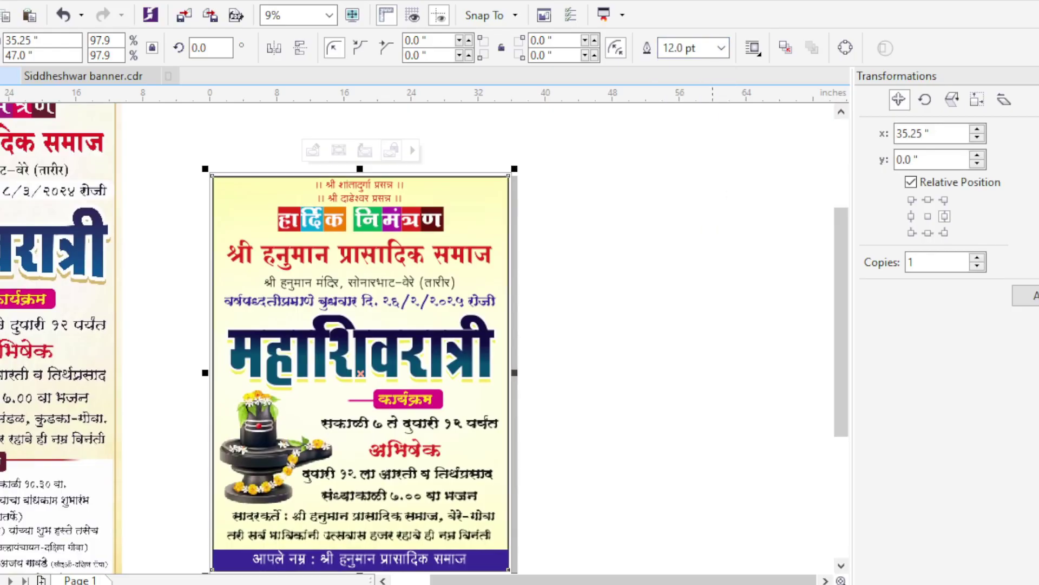
pyautogui.press('Escape')
pyautogui.scroll(5, 496, 563)
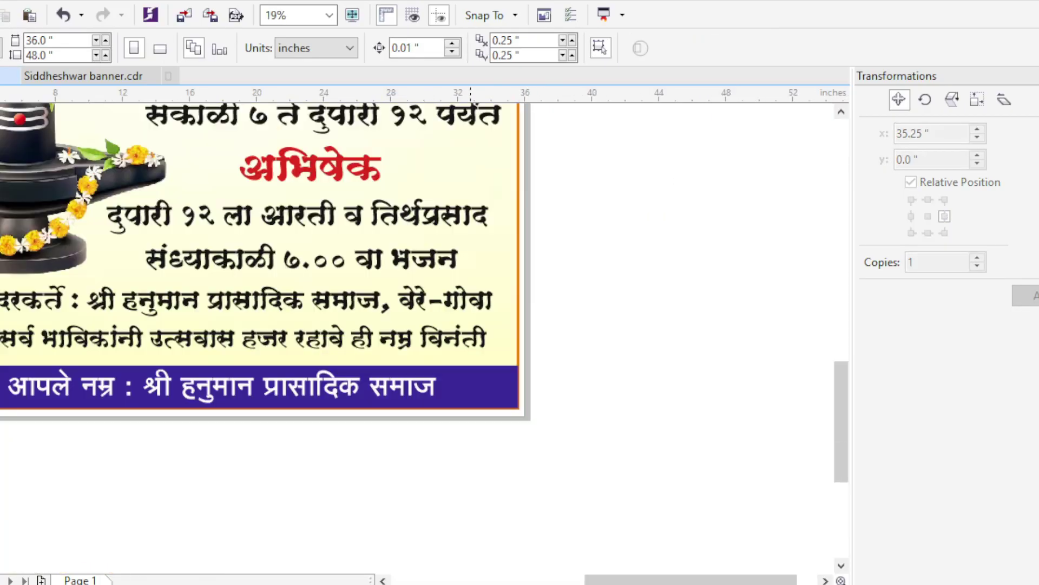
pyautogui.click(379, 558)
pyautogui.scroll(-6, 590, 379)
pyautogui.press('Escape')
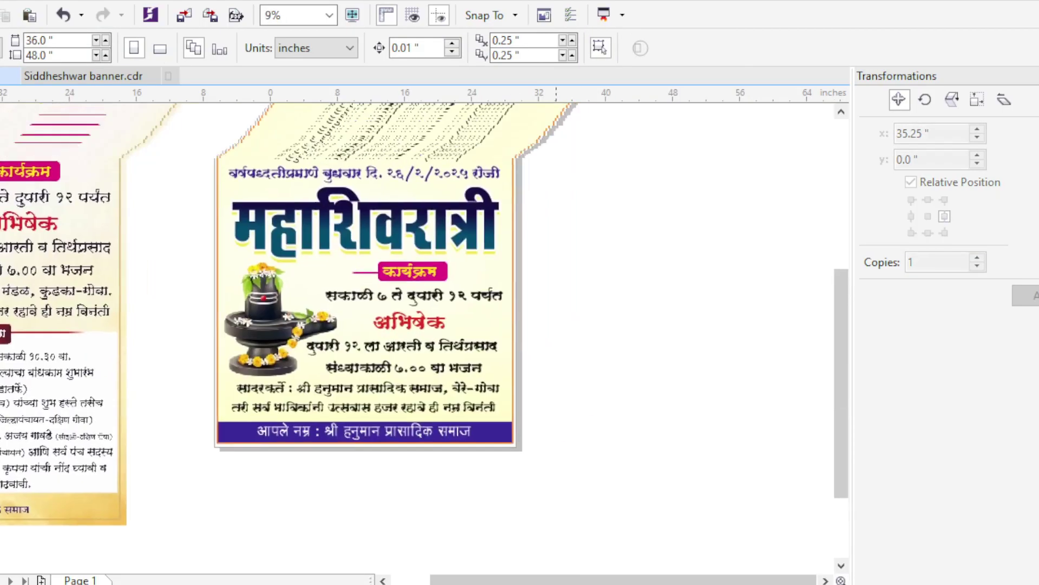
# Copy the light yellow background image again from the browser, paste it into the CorelDRAW banner and rotate it 90 degrees.
pyautogui.hotkey('alt', 'Tab')
pyautogui.rightClick(567, 360)
pyautogui.click(650, 436)
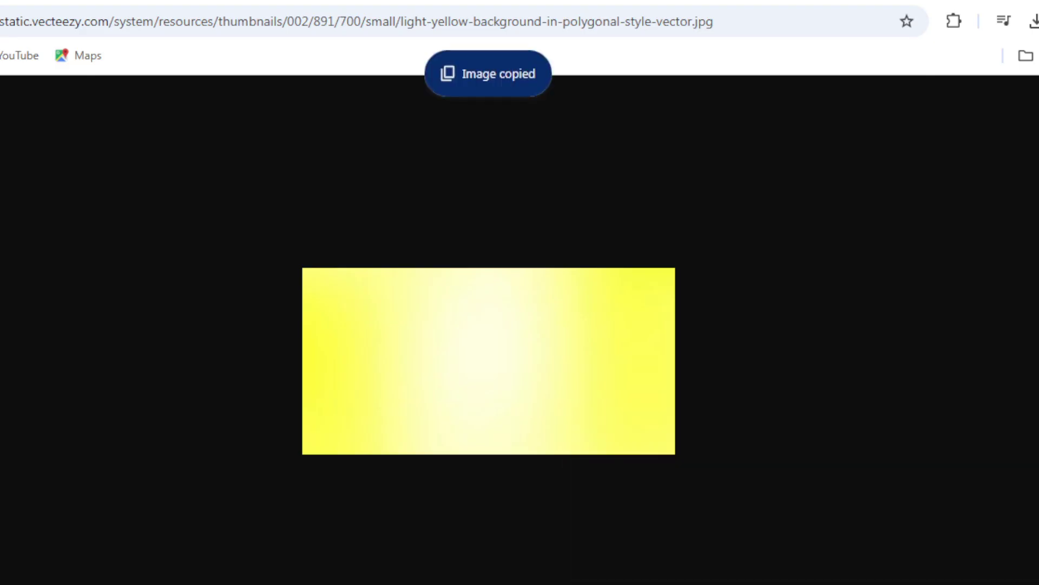
pyautogui.click(708, 542)
pyautogui.hotkey('ctrl', 'v')
pyautogui.scroll(1, 378, 325)
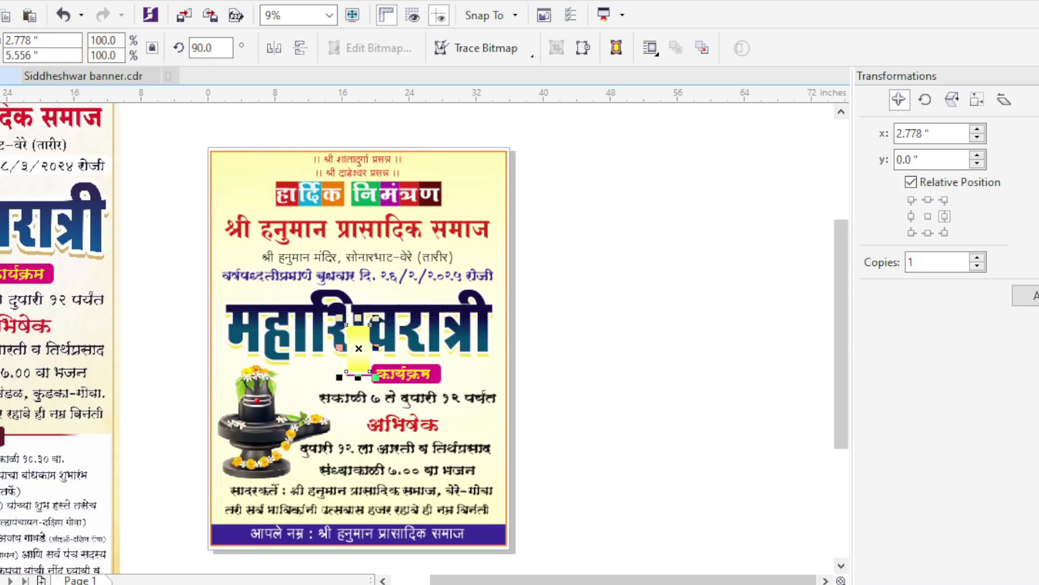
# Enlarge the pasted yellow background to about 52.54 by 105.08 inches over the banner and send it behind all other objects.
pyautogui.moveTo(365, 346); pyautogui.dragTo(502, 571)
pyautogui.scroll(-1, 416, 406)
pyautogui.moveTo(417, 429); pyautogui.dragTo(494, 525)
pyautogui.moveTo(375, 299); pyautogui.dragTo(415, 330)
pyautogui.hotkey('shift', 'pagedown')
pyautogui.scroll(2, 495, 165)
pyautogui.scroll(-2, 495, 165)
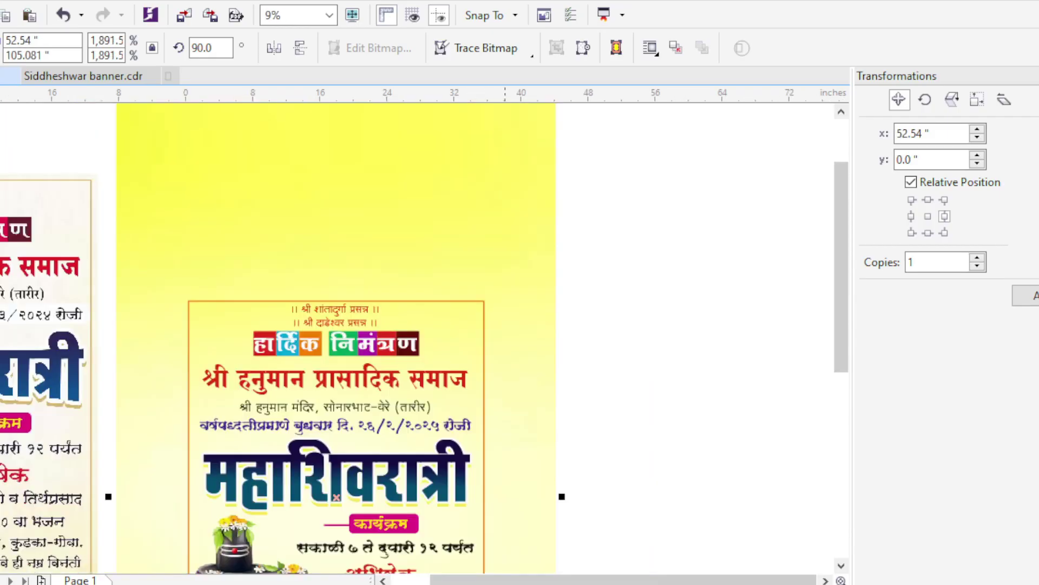
# PowerClip the enlarged yellow background inside a 36 by 48 inch page-sized rectangle behind the orange-framed banner.
pyautogui.scroll(1, 470, 237)
pyautogui.click(248, 231)
pyautogui.scroll(2, 248, 230)
pyautogui.scroll(-2, 248, 230)
pyautogui.scroll(-1, 248, 230)
pyautogui.click(471, 346)
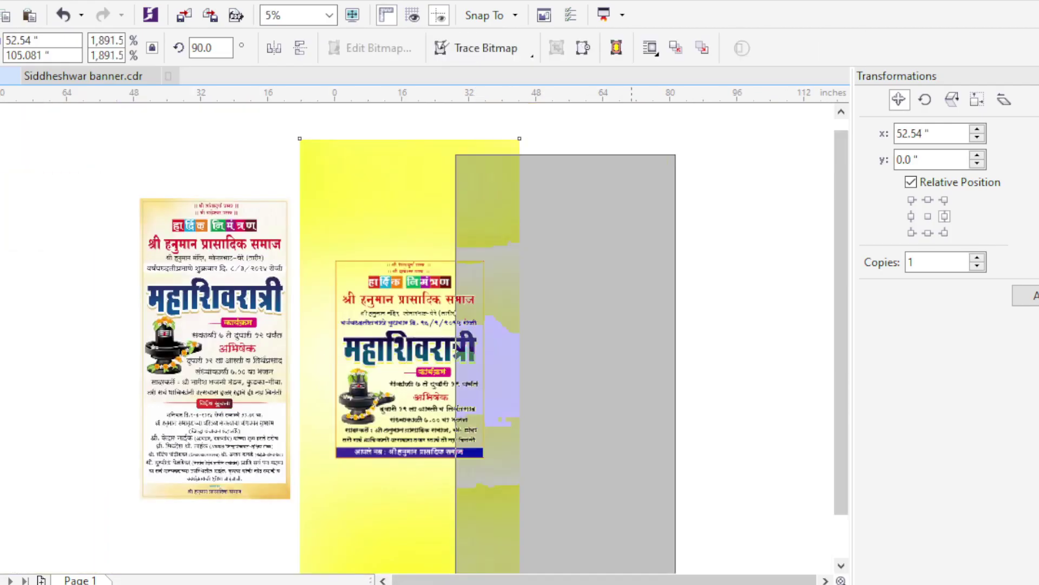
pyautogui.scroll(2, 471, 347)
pyautogui.scroll(1, 471, 346)
pyautogui.rightClick(471, 133)
pyautogui.click(541, 144)
pyautogui.click(244, 379)
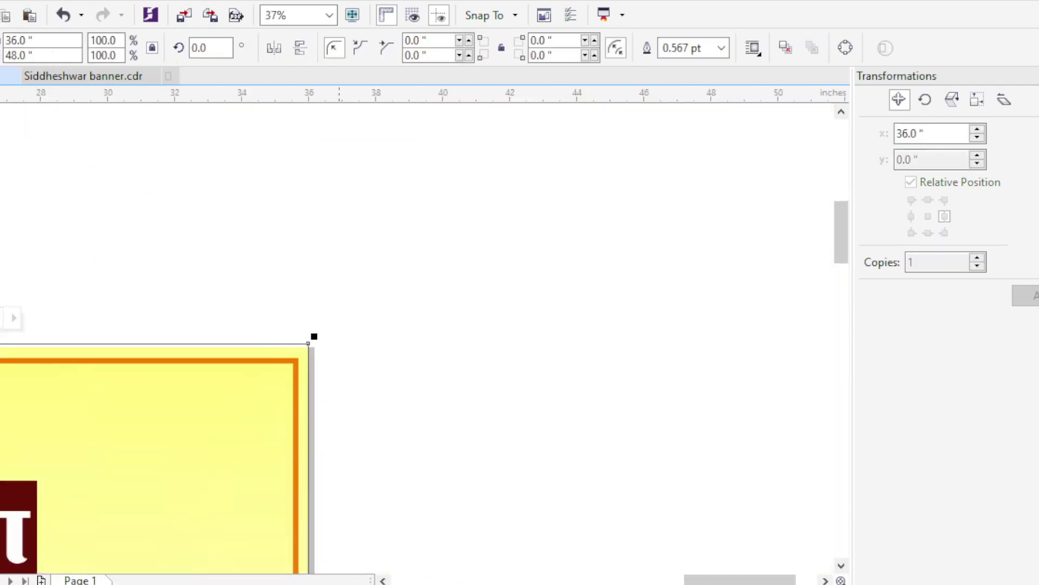
pyautogui.scroll(-3, 401, 240)
pyautogui.scroll(2, 368, 239)
pyautogui.scroll(1, 373, 249)
pyautogui.scroll(-3, 449, 243)
pyautogui.click(501, 200)
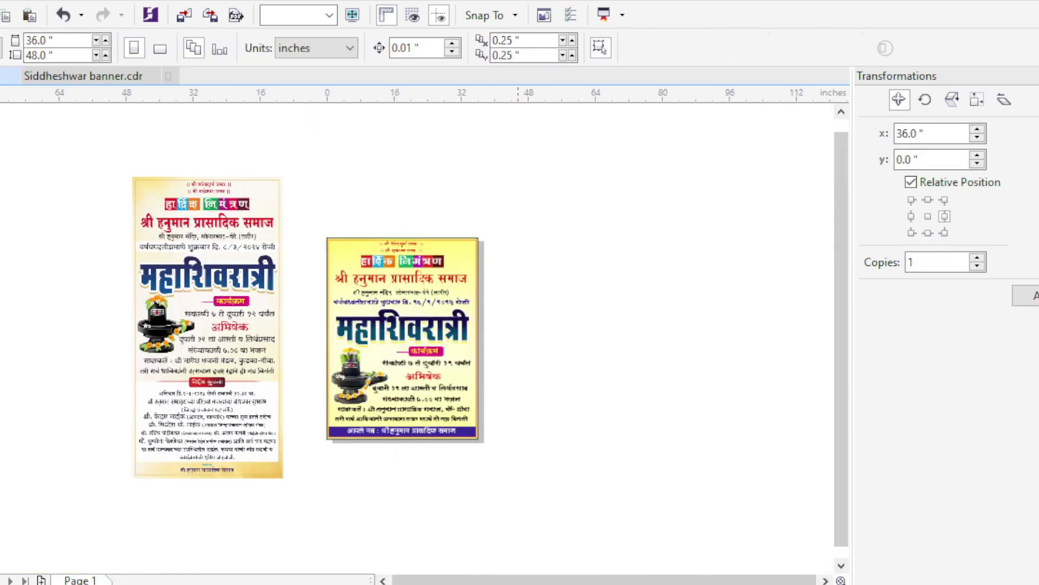
# Delete the old reference banner image beside the page.
pyautogui.scroll(1, 407, 467)
pyautogui.click(122, 379)
pyautogui.press('Delete')
pyautogui.scroll(2, 531, 313)
pyautogui.scroll(-2, 379, 493)
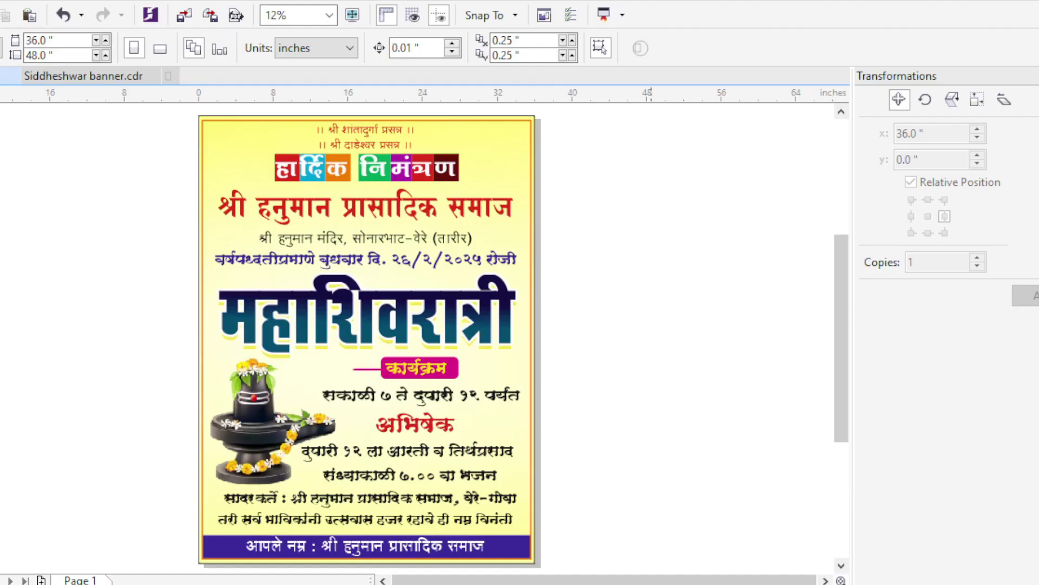
# Set the red heading श्री हनुमान प्रासादिक समाज in the SHREE-DEV7-4639 font and centre it across the banner.
pyautogui.click(405, 206)
pyautogui.click(413, 48)
pyautogui.scroll(-5, 414, 368)
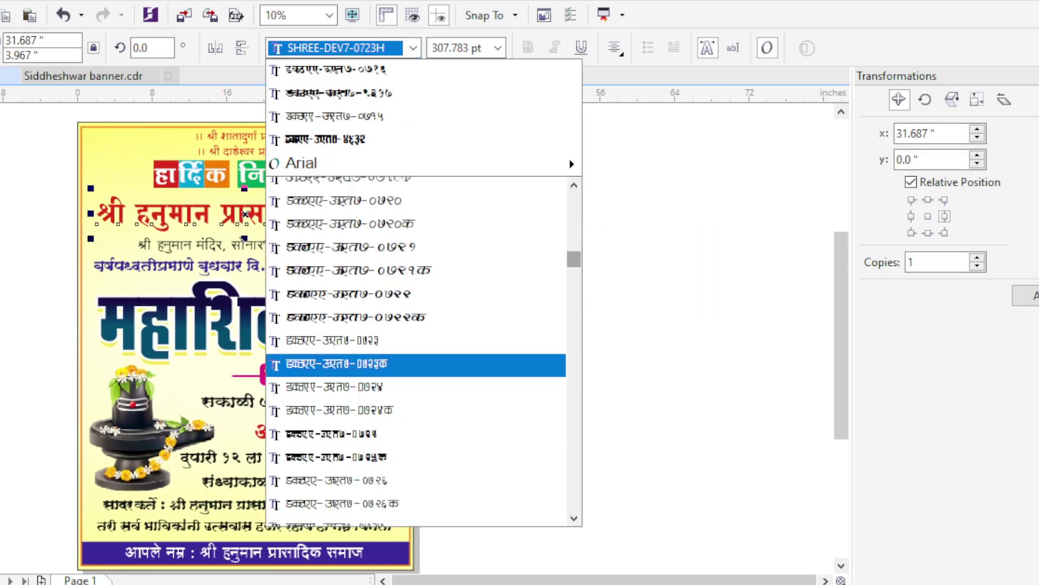
pyautogui.click(336, 351)
pyautogui.click(413, 48)
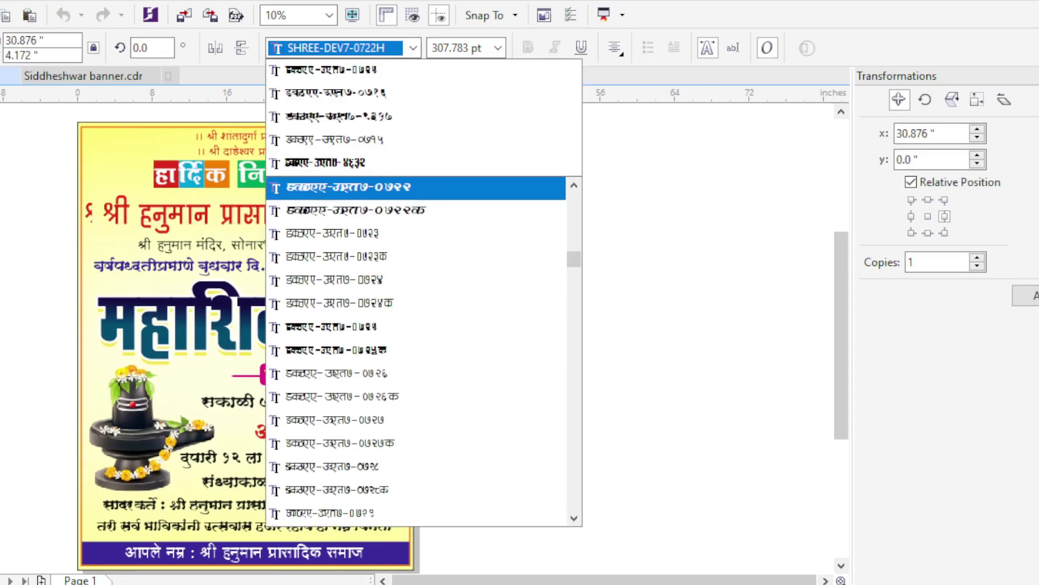
pyautogui.click(336, 185)
pyautogui.click(413, 49)
pyautogui.scroll(-2, 414, 379)
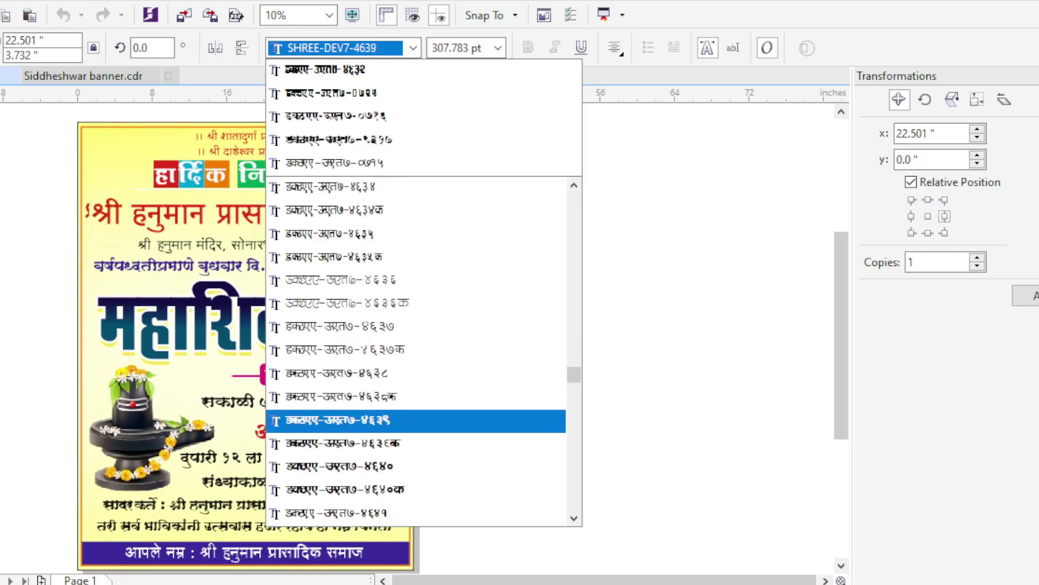
pyautogui.click(379, 417)
pyautogui.scroll(2, 263, 215)
pyautogui.press('e')
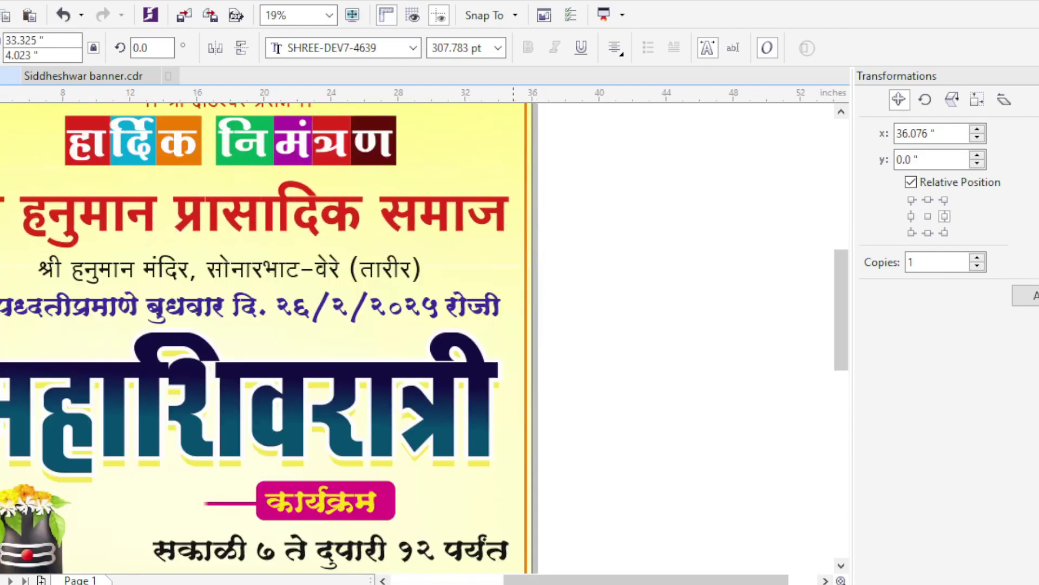
# Scale the red heading to about 32.34 inches wide and give it a 16 pt white outline.
pyautogui.scroll(-2, 557, 253)
pyautogui.scroll(2, 363, 239)
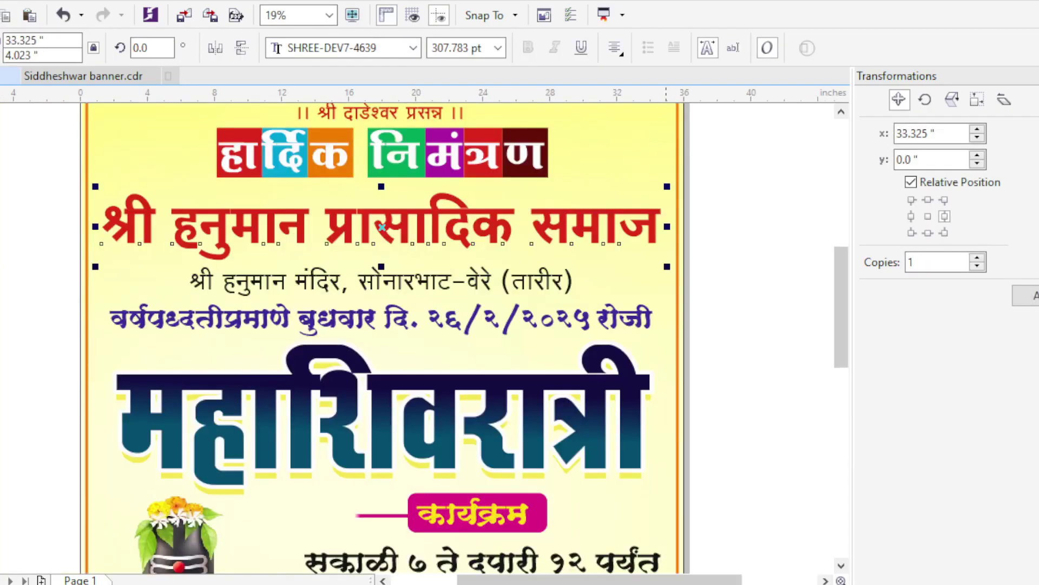
pyautogui.press('F12')
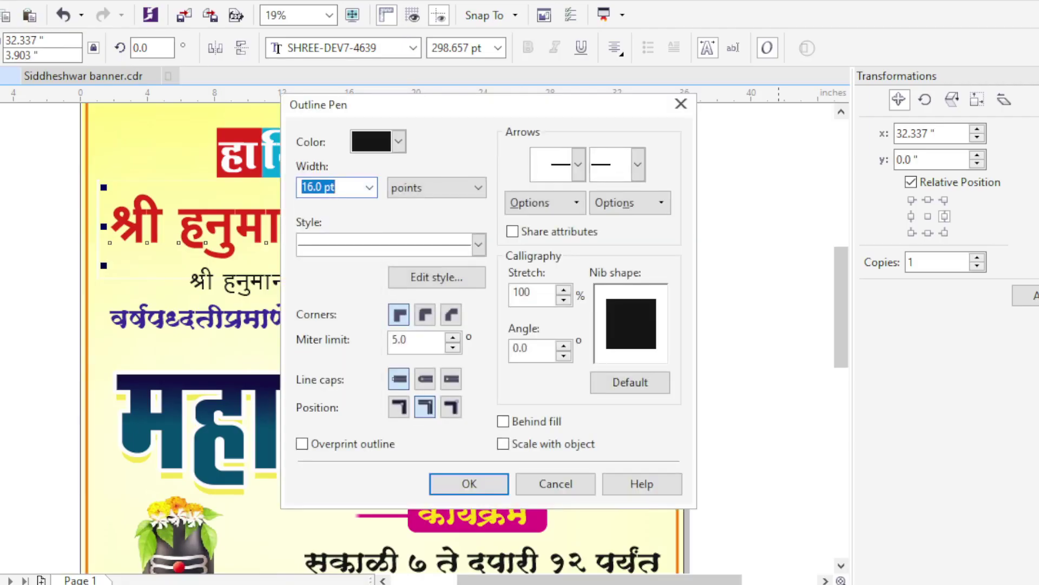
pyautogui.press('Return')
pyautogui.press('Escape')
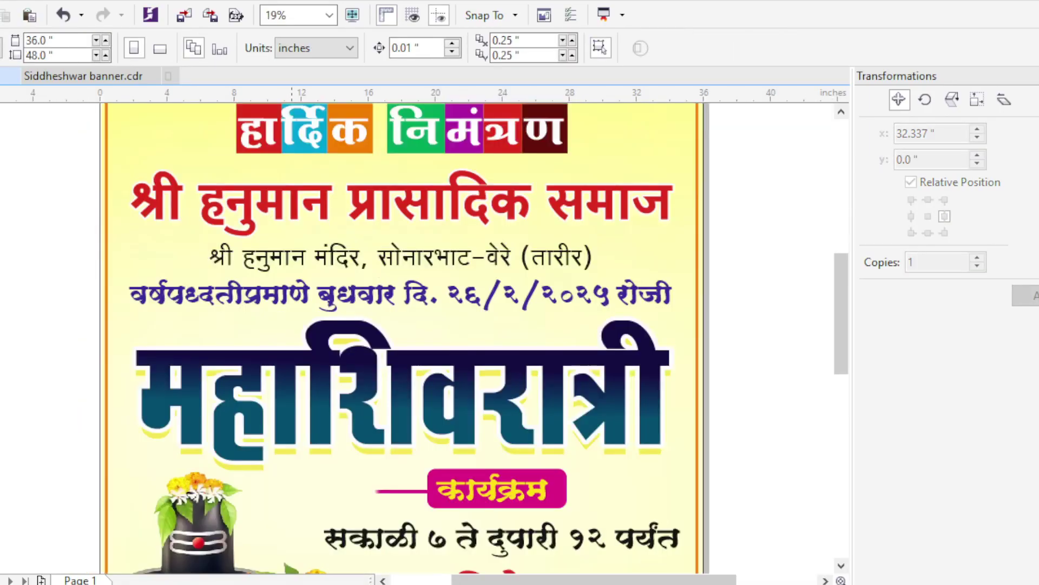
pyautogui.scroll(-2, 330, 281)
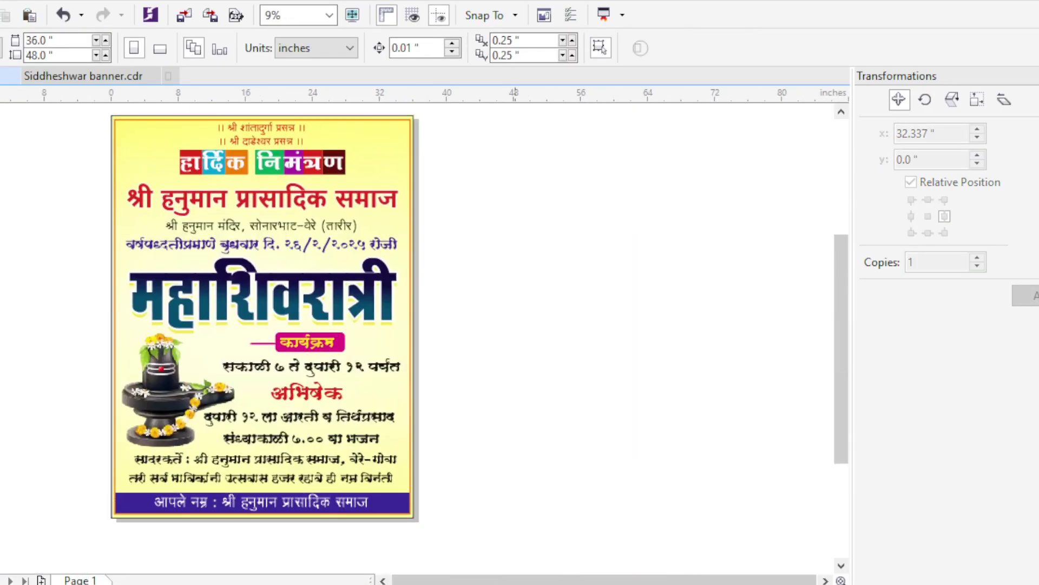
pyautogui.scroll(1, 367, 339)
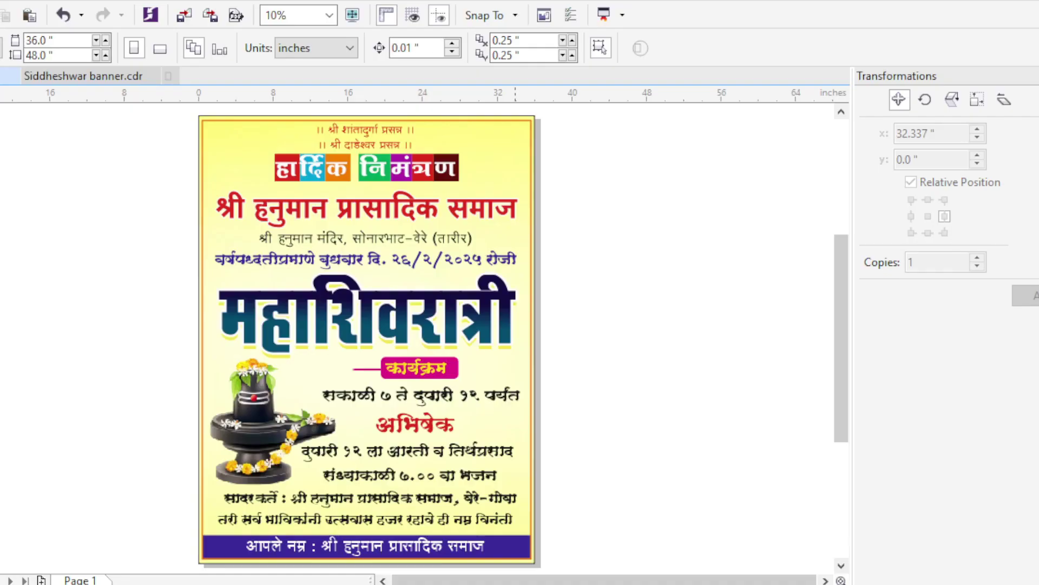
# Switch to WhatsApp Web, open the pinned client's chat and send the picture of the finished banner.
pyautogui.hotkey('alt', 'Tab')
pyautogui.scroll(-2, 163, 374)
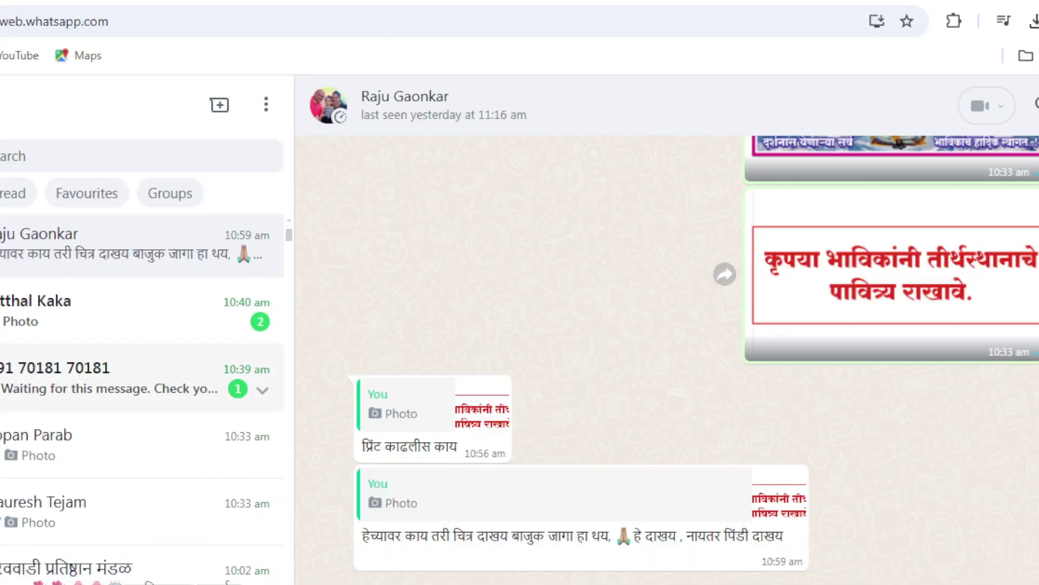
pyautogui.scroll(2, 163, 374)
pyautogui.click(136, 295)
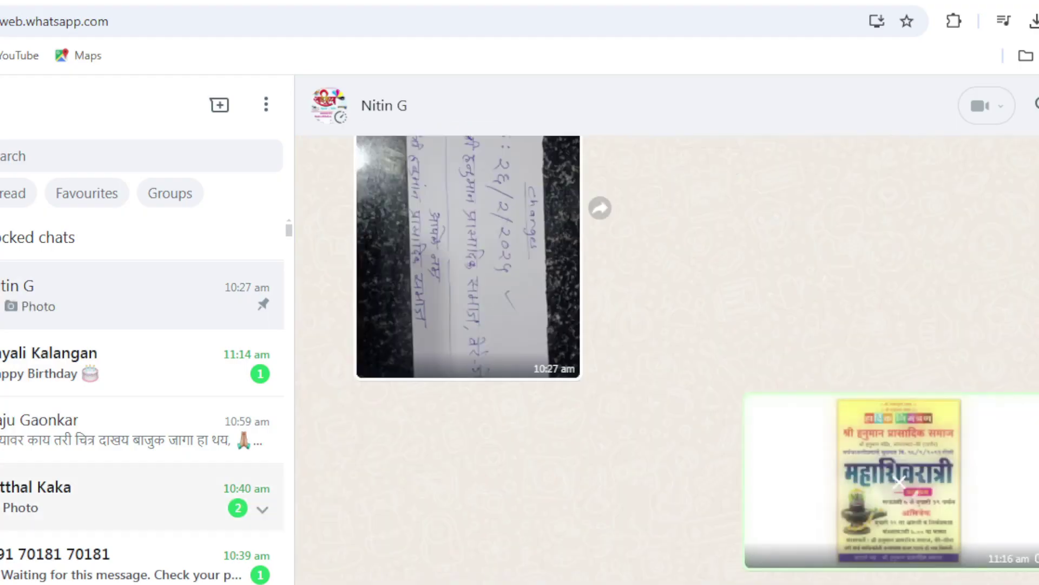
# Open the chat containing the Happy Birthday message and browse the emoji picker for a reply emoji.
pyautogui.click(95, 379)
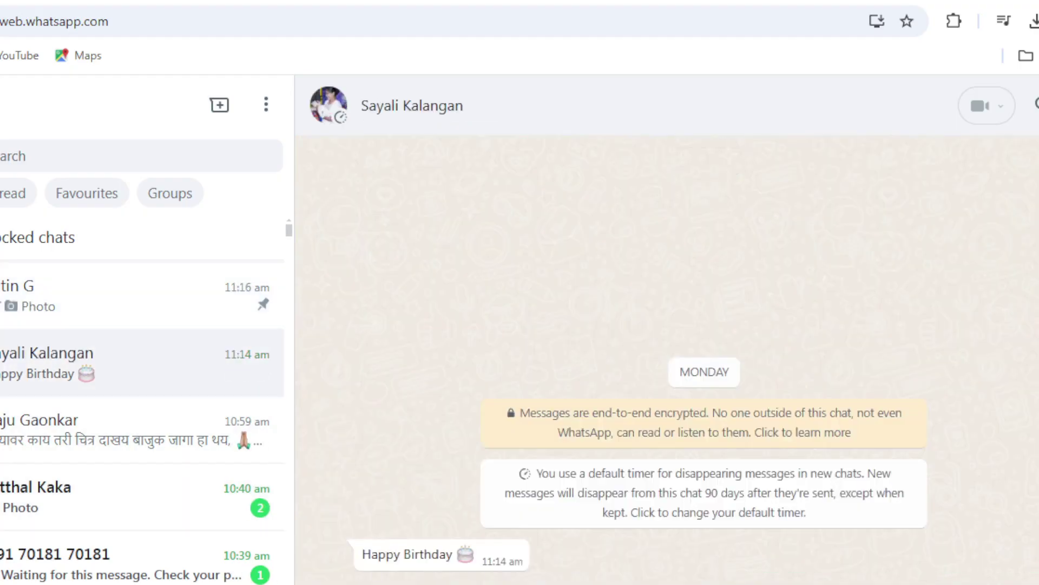
pyautogui.hotkey('ctrl', 'alt', 'e')
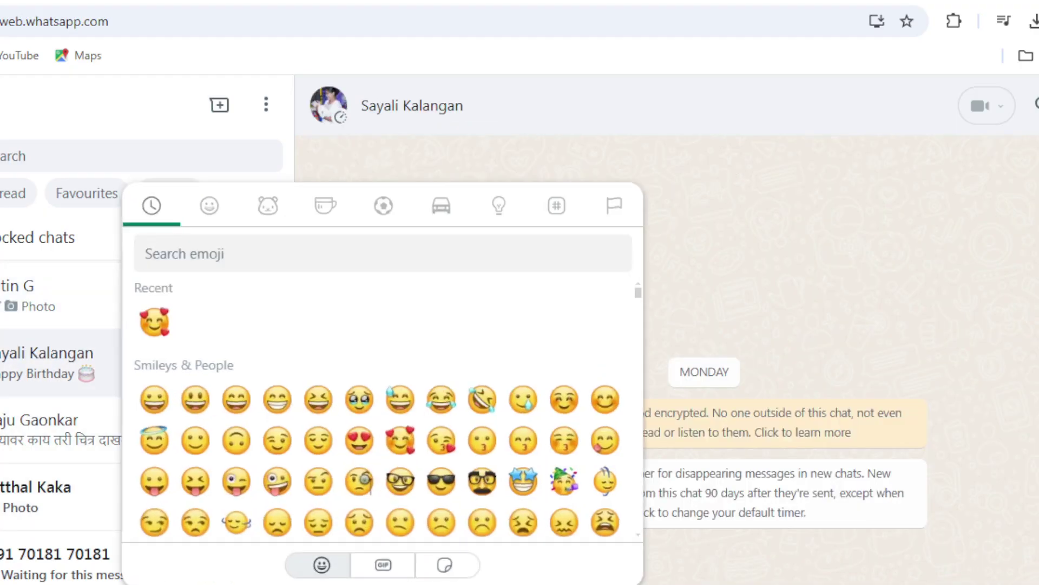
pyautogui.scroll(-10, 387, 411)
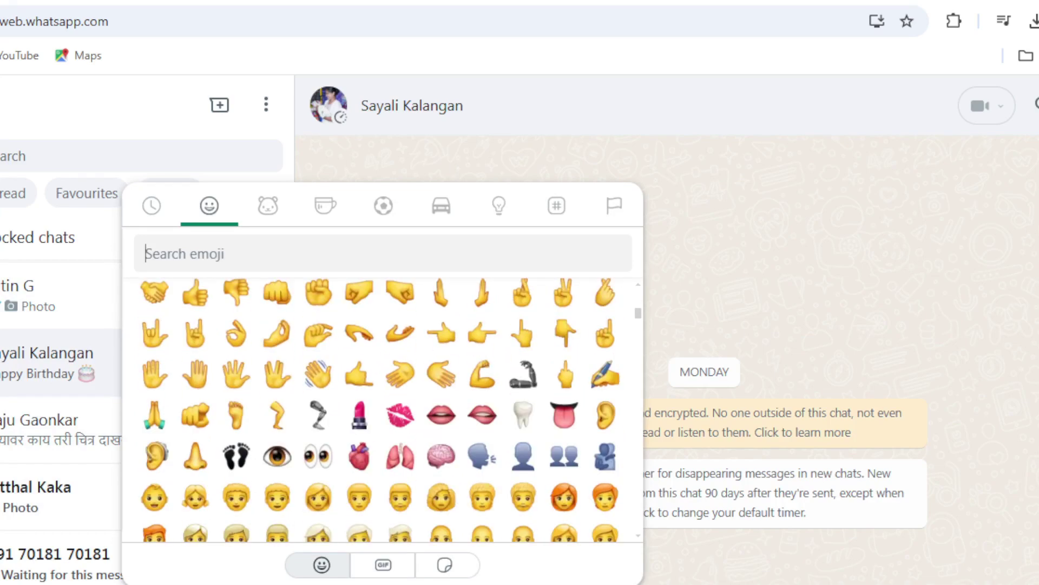
pyautogui.scroll(-10, 387, 411)
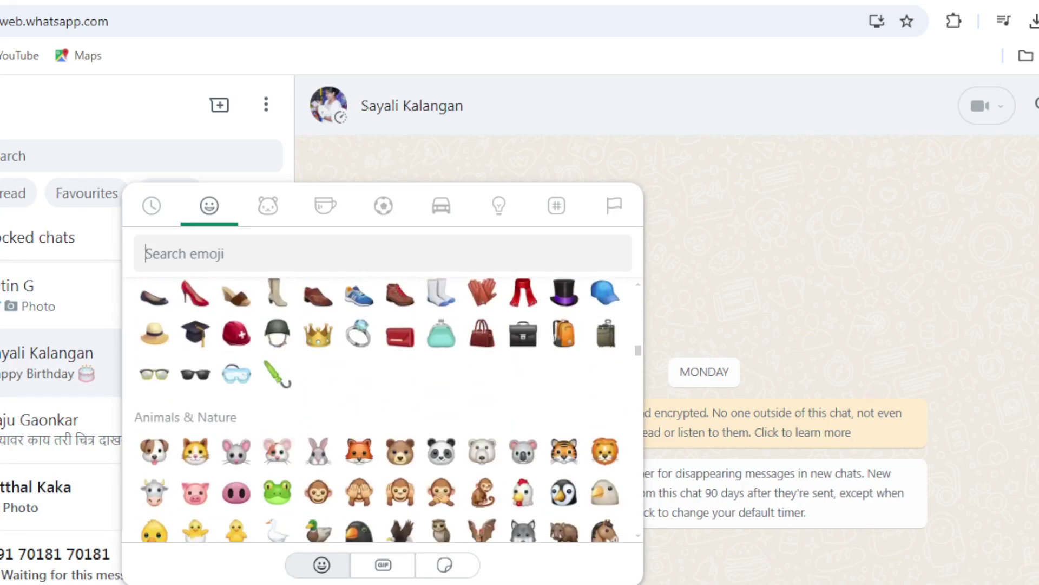
pyautogui.scroll(5, 388, 411)
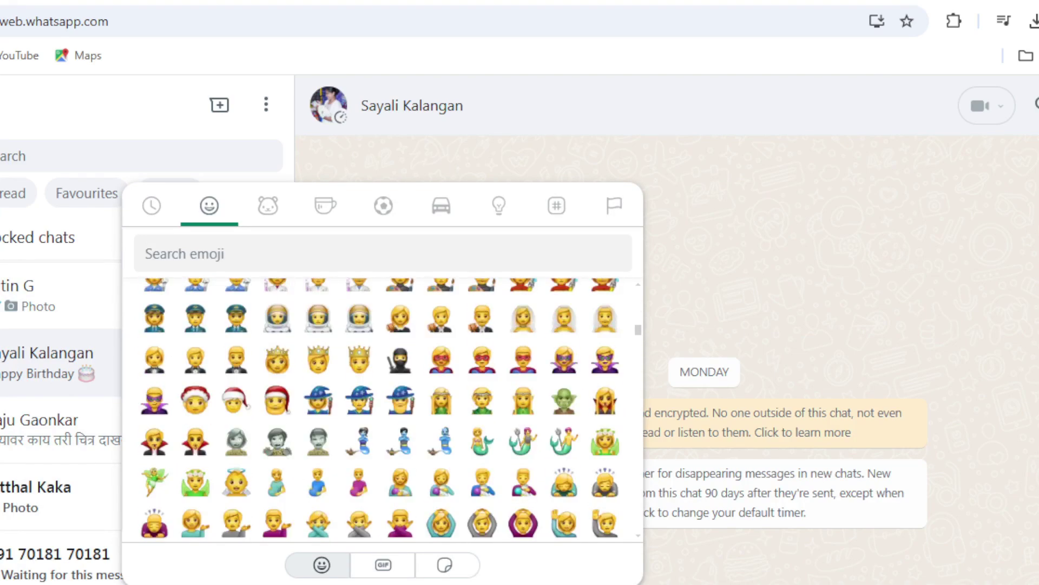
pyautogui.scroll(-5, 387, 412)
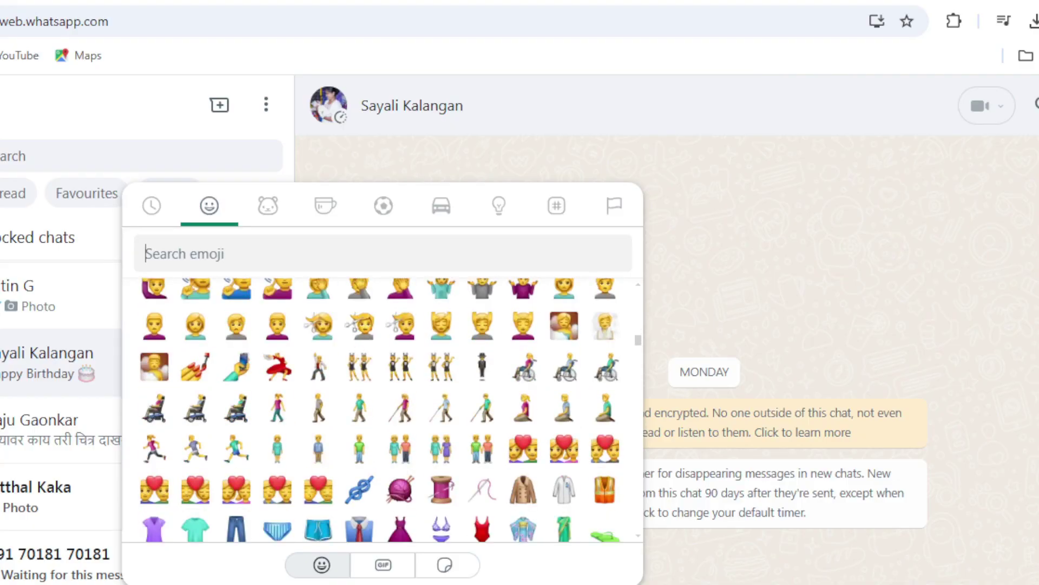
pyautogui.scroll(-5, 387, 411)
pyautogui.scroll(10, 387, 412)
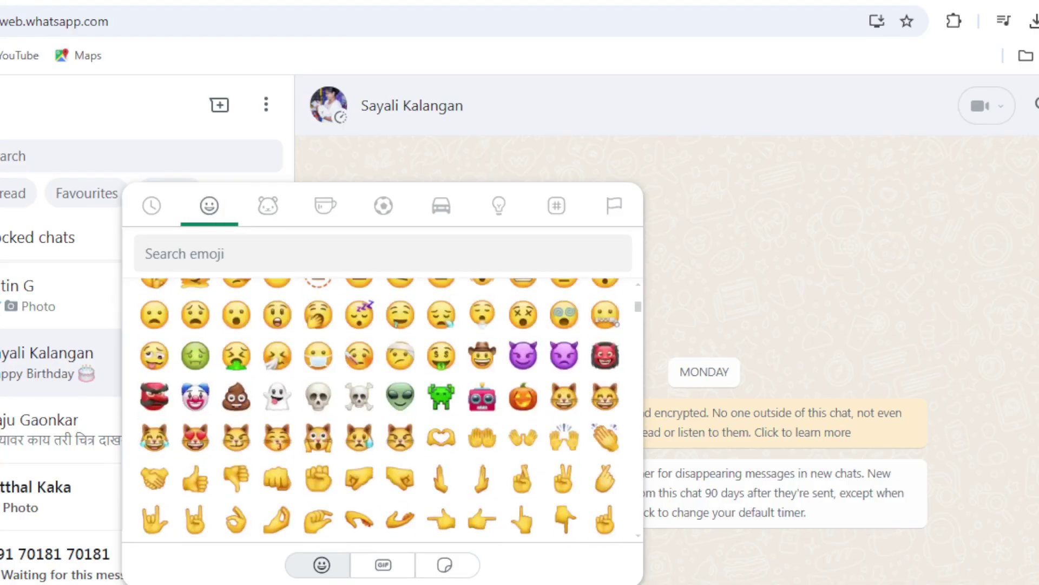
pyautogui.press('Escape')
pyautogui.press('Return')
# Switch back to CorelDRAW and recolour the सादरकर्ते line near the bottom of the banner red.
pyautogui.click(704, 547)
pyautogui.scroll(2, 422, 392)
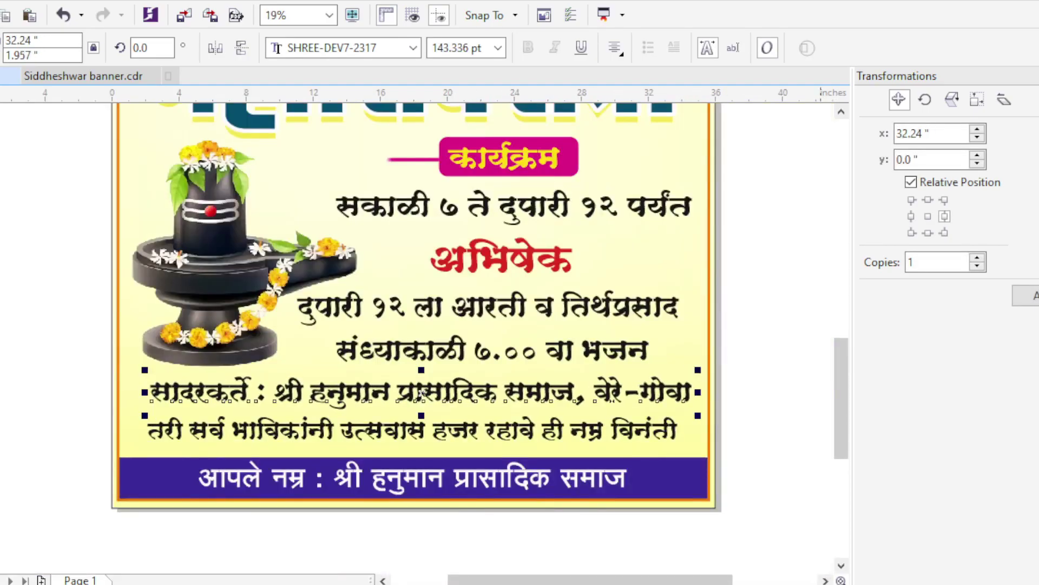
pyautogui.click(420, 406)
pyautogui.click(422, 392)
pyautogui.click(417, 411)
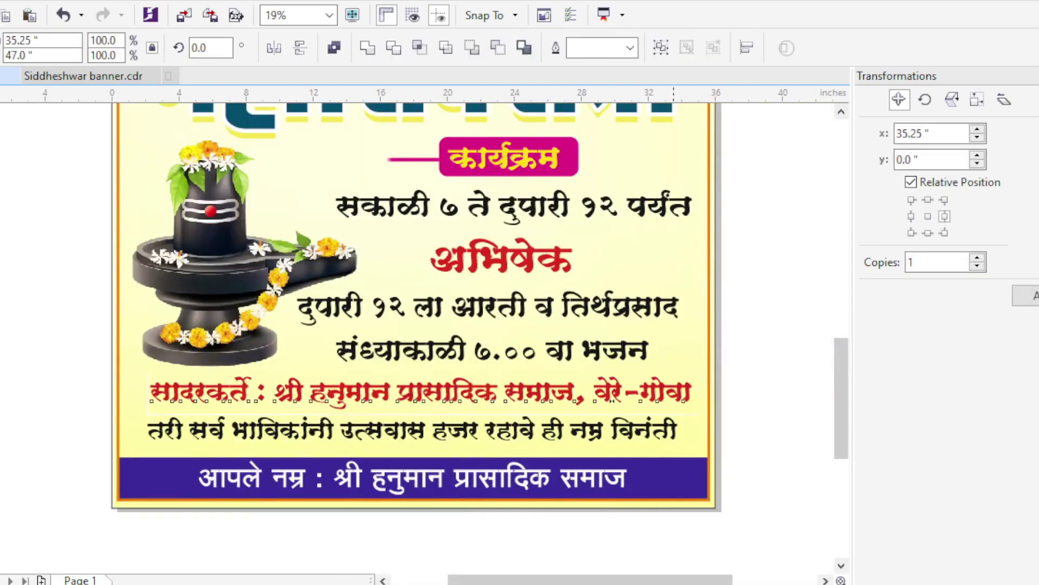
pyautogui.click(412, 429)
pyautogui.click(680, 429)
pyautogui.click(753, 325)
pyautogui.moveTo(753, 325); pyautogui.dragTo(709, 496)
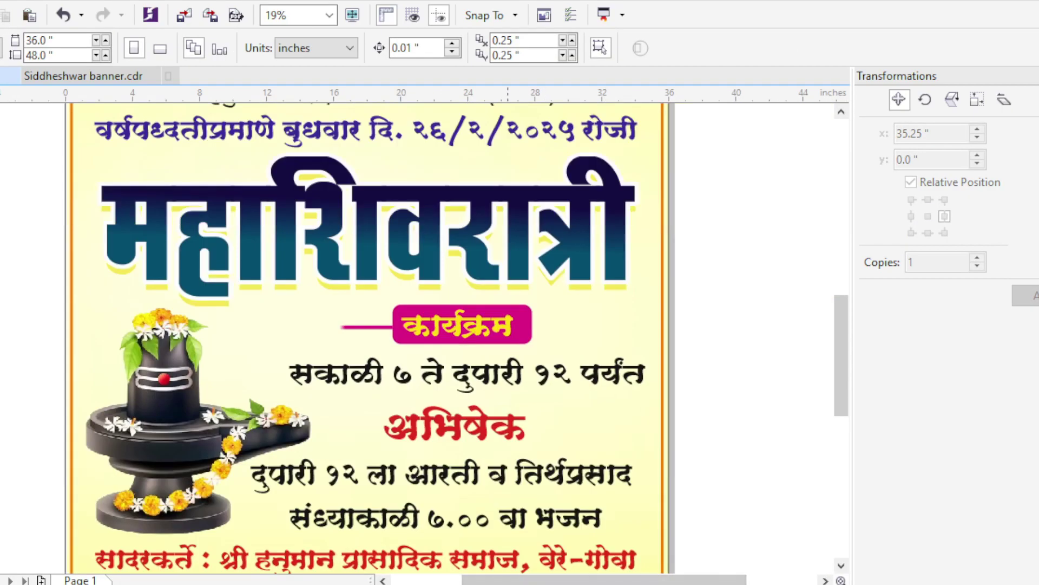
# Give the red word अभिषेक a 16 pt white outline.
pyautogui.click(510, 435)
pyautogui.scroll(1, 511, 435)
pyautogui.press('F12')
pyautogui.click(369, 188)
pyautogui.click(316, 374)
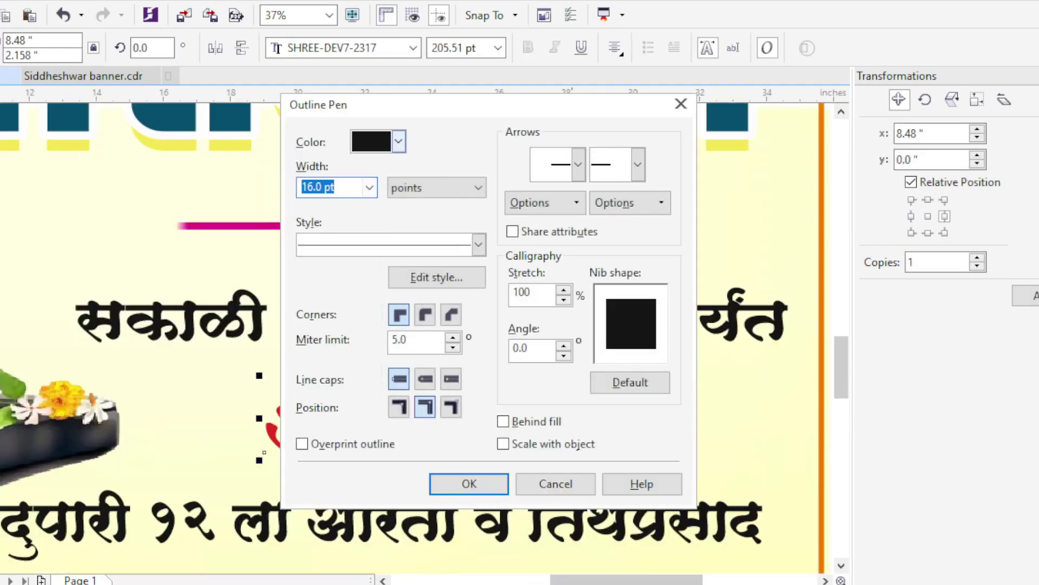
pyautogui.click(470, 483)
# Recolour the lines सकाळी ७ ते दुपारी १२ पर्यंत and दुपारी १२ ला आरती व तिर्थप्रसाद dark violet-blue.
pyautogui.scroll(-1, 437, 432)
pyautogui.moveTo(607, 377); pyautogui.dragTo(558, 263)
pyautogui.click(555, 263)
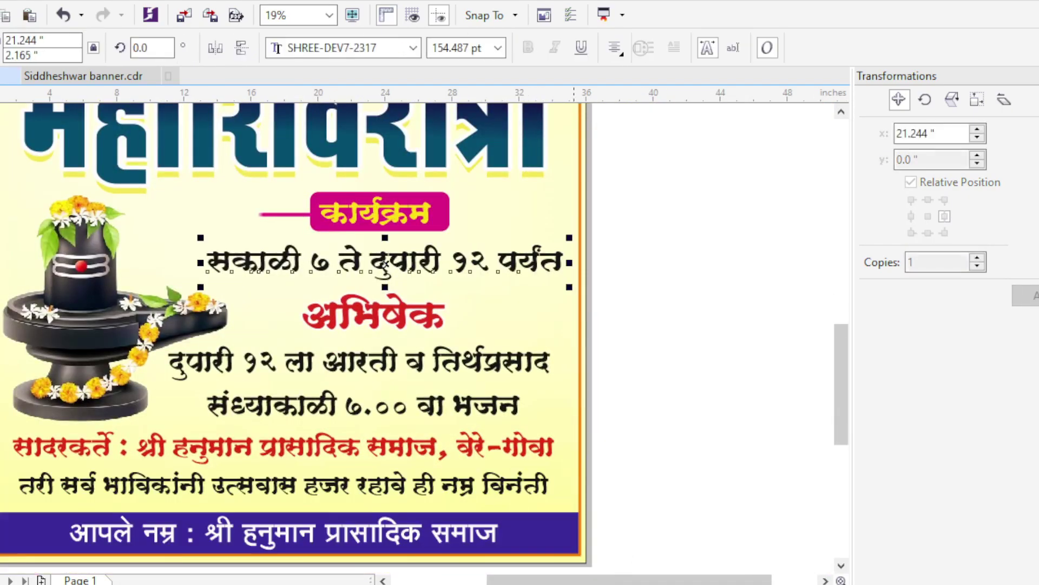
pyautogui.press('Escape')
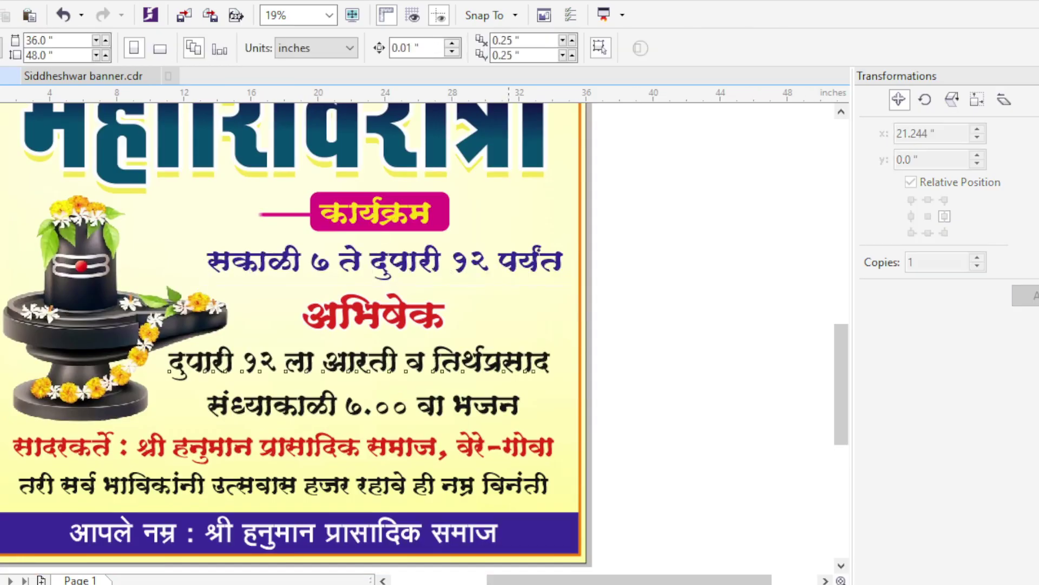
pyautogui.click(381, 373)
pyautogui.press('Escape')
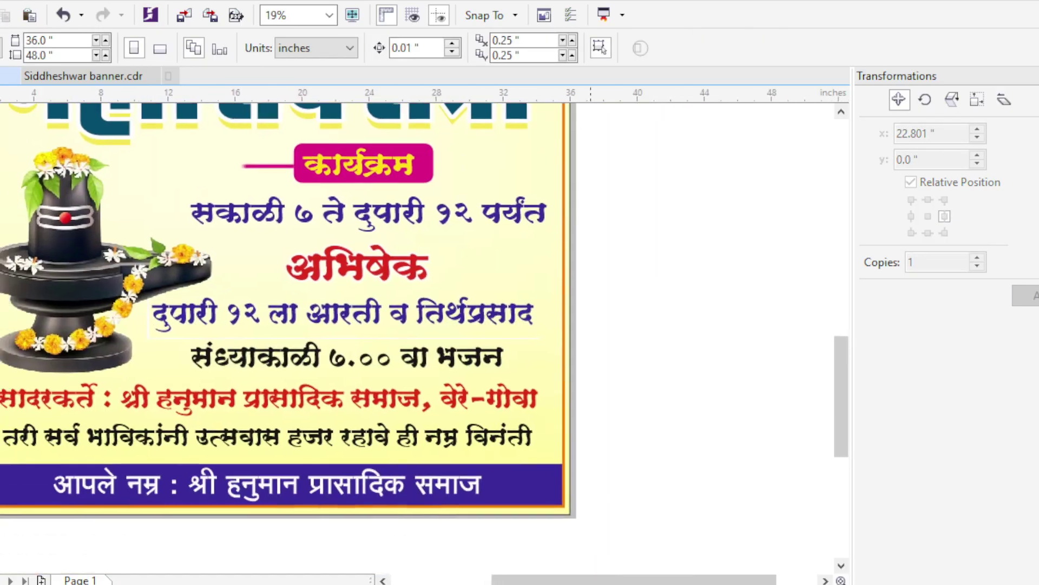
# Recolour the तरी सर्व भाविकांनी request line and the line संध्याकाळी ७.०० वा भजन dark teal.
pyautogui.click(268, 436)
pyautogui.hotkey('shift', 'F11')
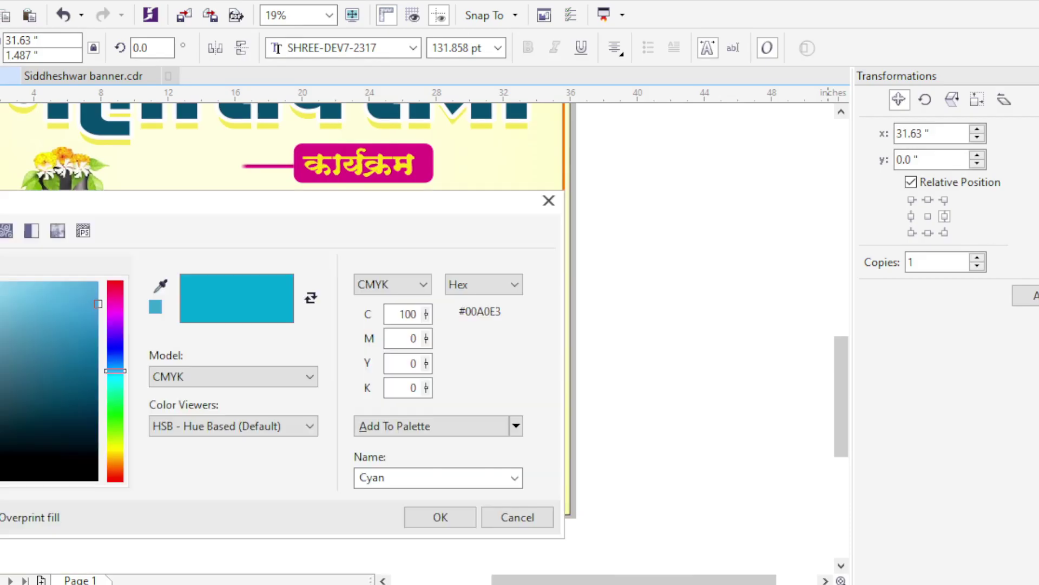
pyautogui.press('Return')
pyautogui.press('Escape')
pyautogui.scroll(1, 282, 325)
pyautogui.click(349, 388)
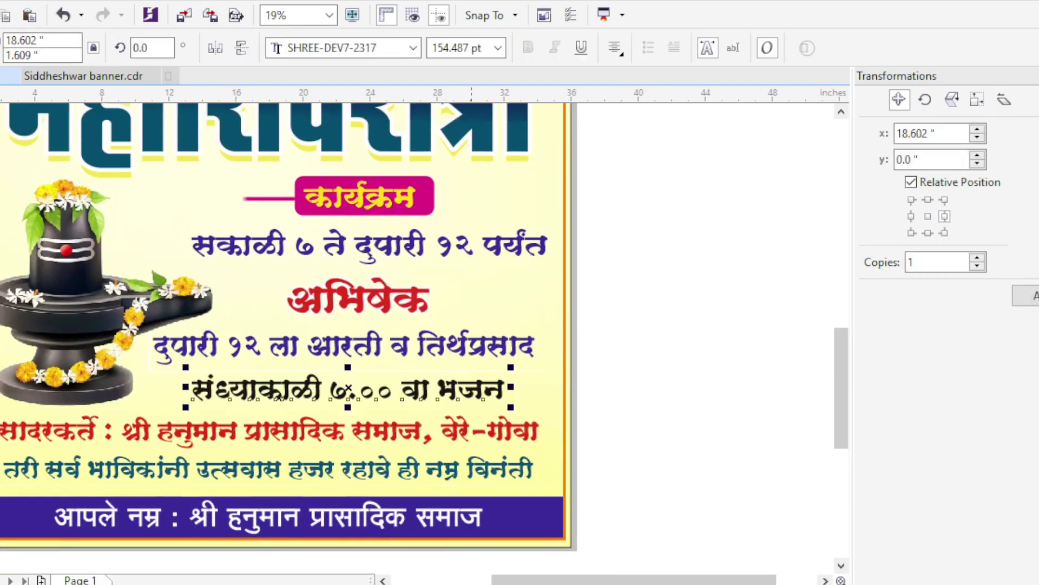
pyautogui.press('Escape')
pyautogui.scroll(-2, 281, 325)
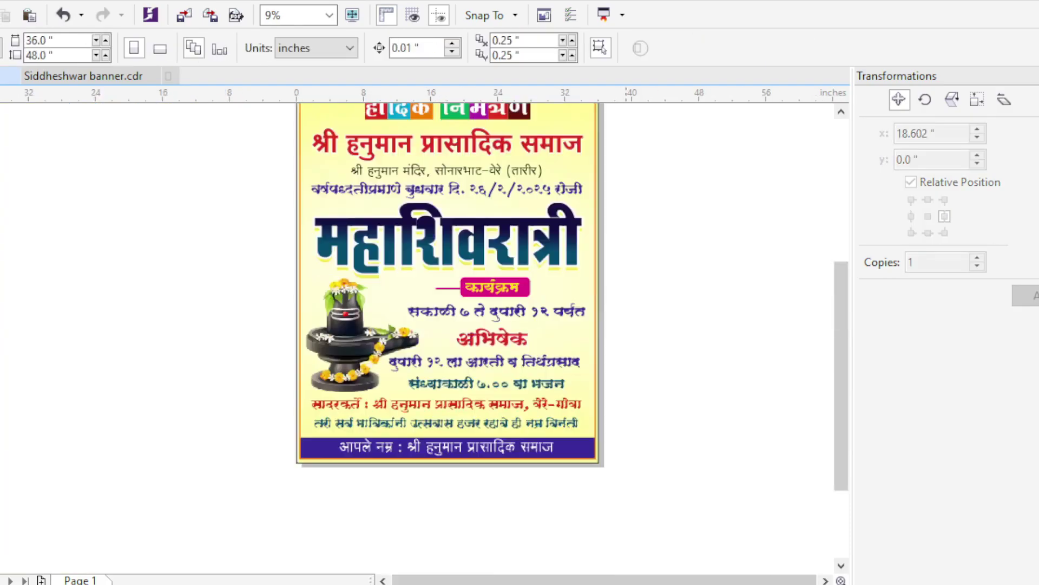
# Recolour the temple address line श्री हनुमान मंदिर under the red heading dark teal.
pyautogui.scroll(2, 151, 231)
pyautogui.click(152, 231)
pyautogui.press('Escape')
pyautogui.scroll(-2, 152, 232)
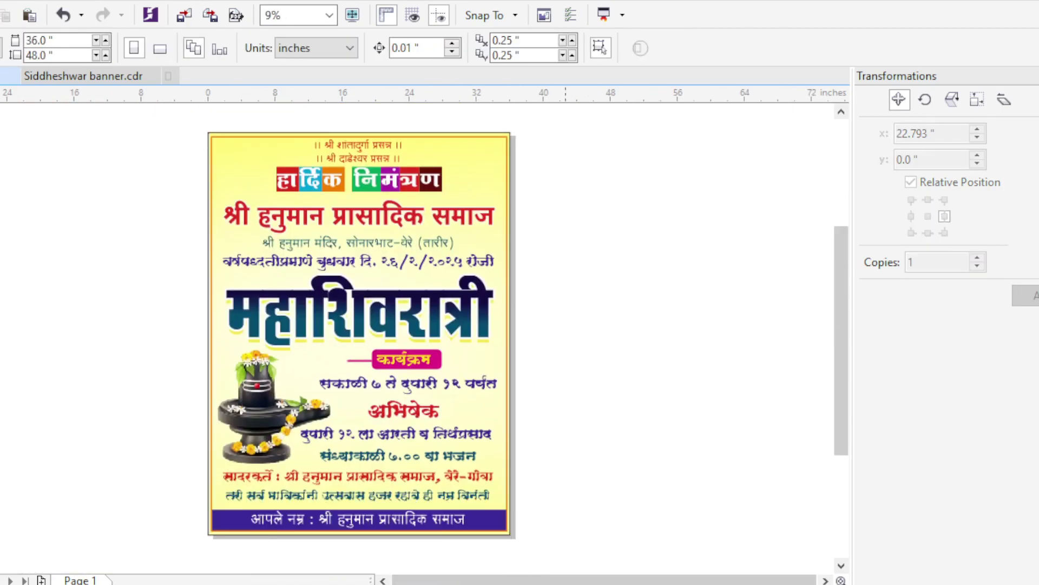
pyautogui.scroll(2, 283, 260)
pyautogui.click(284, 282)
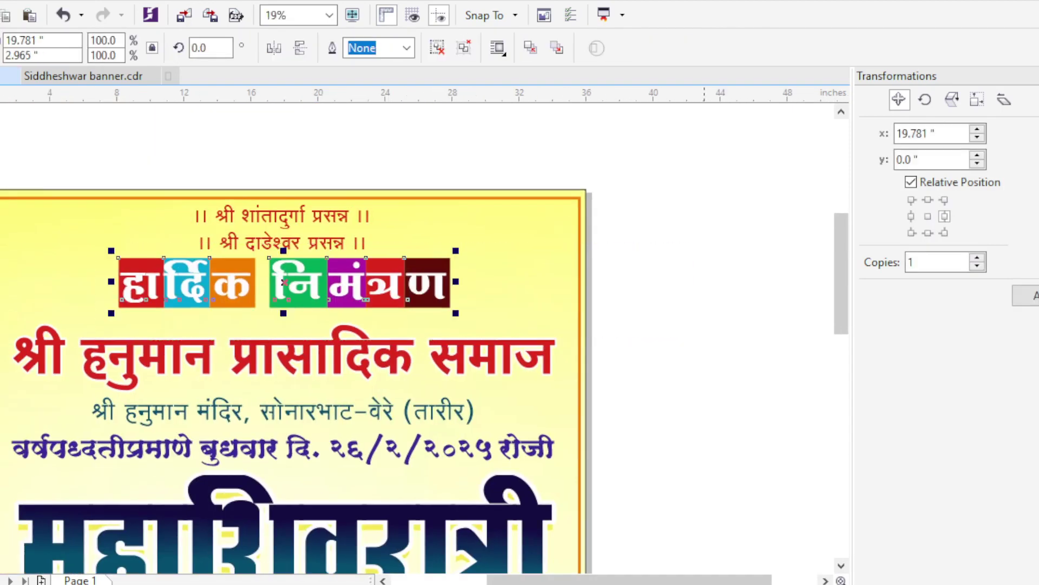
pyautogui.hotkey('ctrl', 'a')
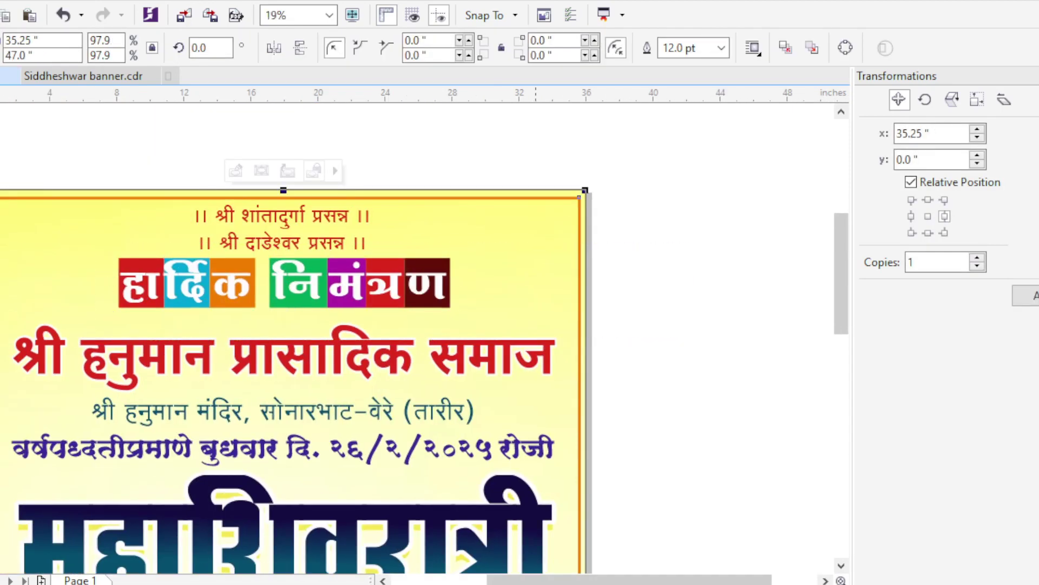
pyautogui.press('Escape')
pyautogui.hotkey('ctrl', 'a')
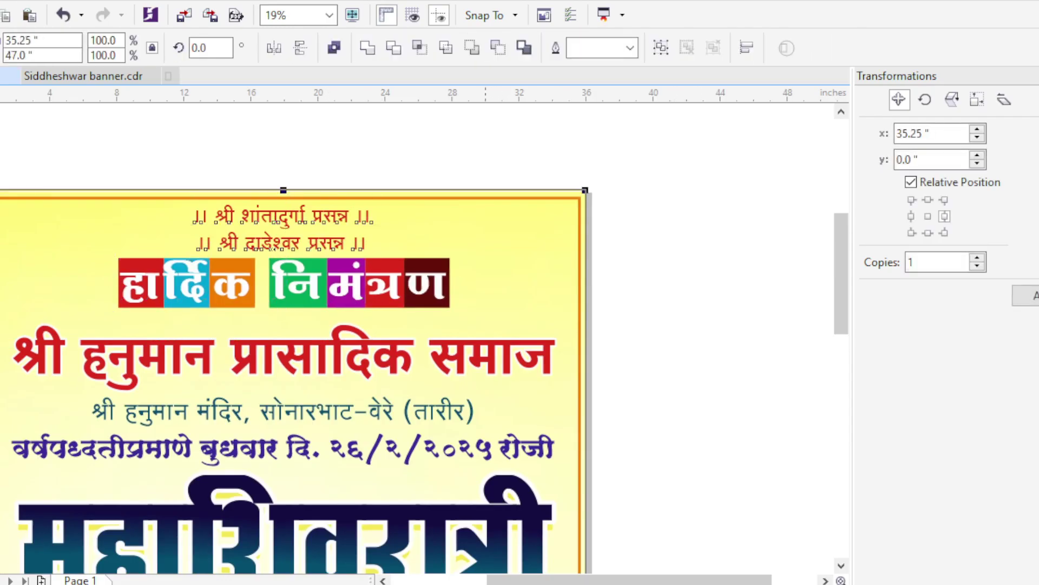
pyautogui.press('Escape')
# Give the temple address line and the date line above महाशिवरात्री a 12 pt white outline.
pyautogui.scroll(2, 280, 467)
pyautogui.scroll(-2, 313, 316)
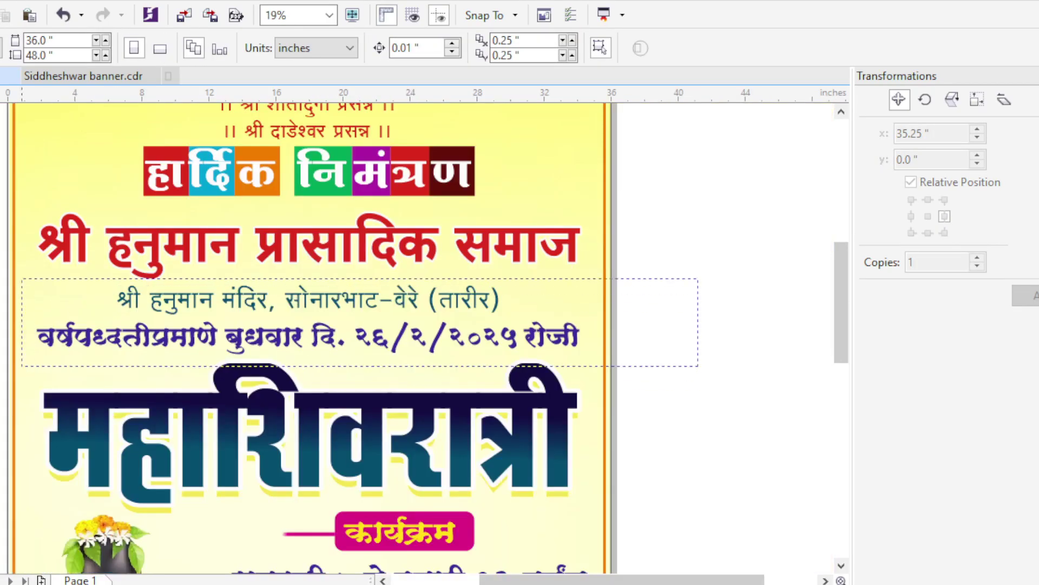
pyautogui.click(309, 322)
pyautogui.press('F12')
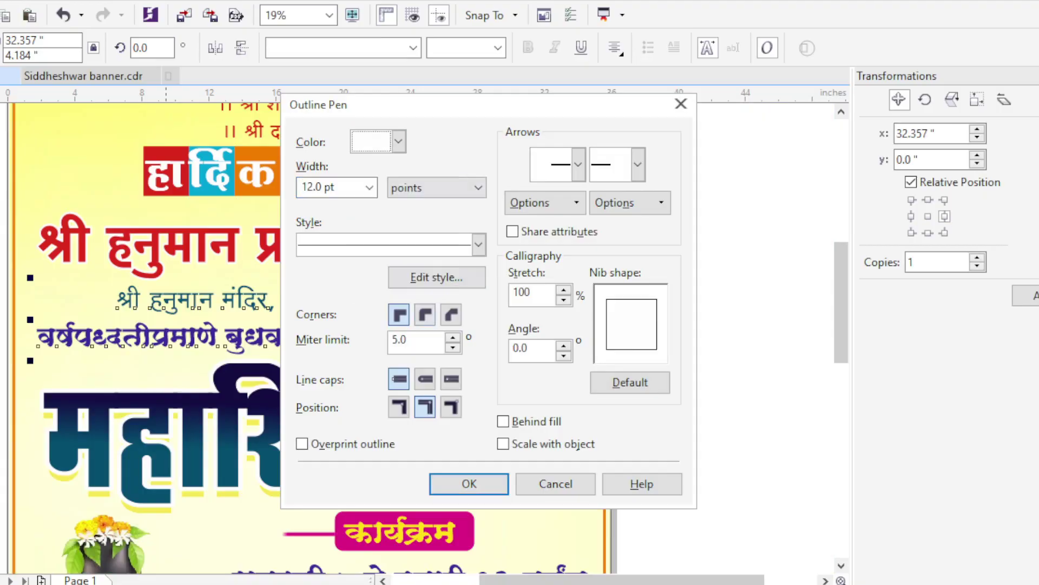
pyautogui.press('Return')
pyautogui.press('Escape')
# Give the four lines from दुपारी १२ ला to तरी सर्व a 10 pt white outline behind the fill, with round corners and caps.
pyautogui.scroll(-2, 314, 325)
pyautogui.scroll(2, 260, 412)
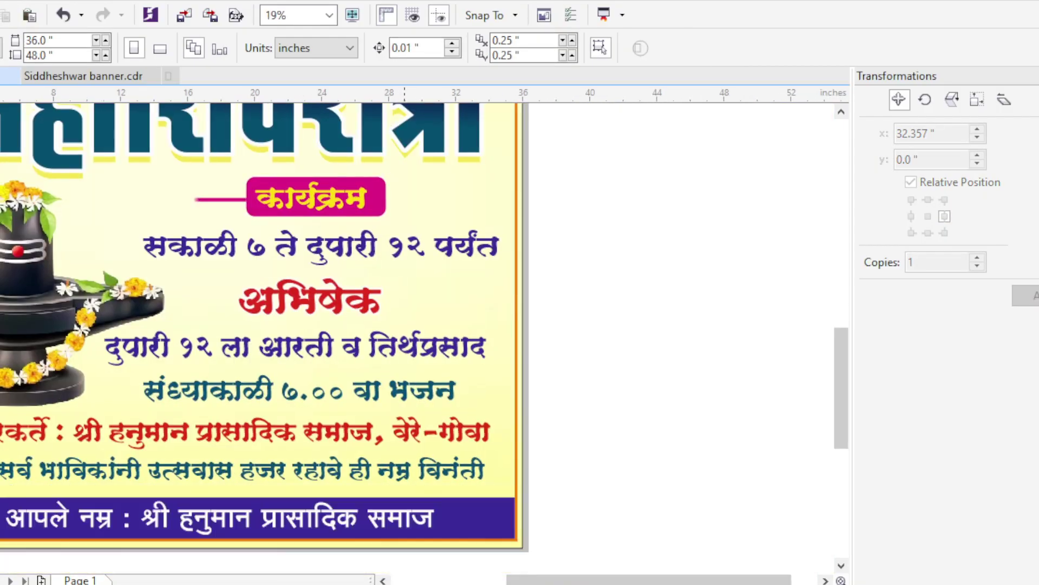
pyautogui.moveTo(608, 431); pyautogui.dragTo(3, 261)
pyautogui.press('F12')
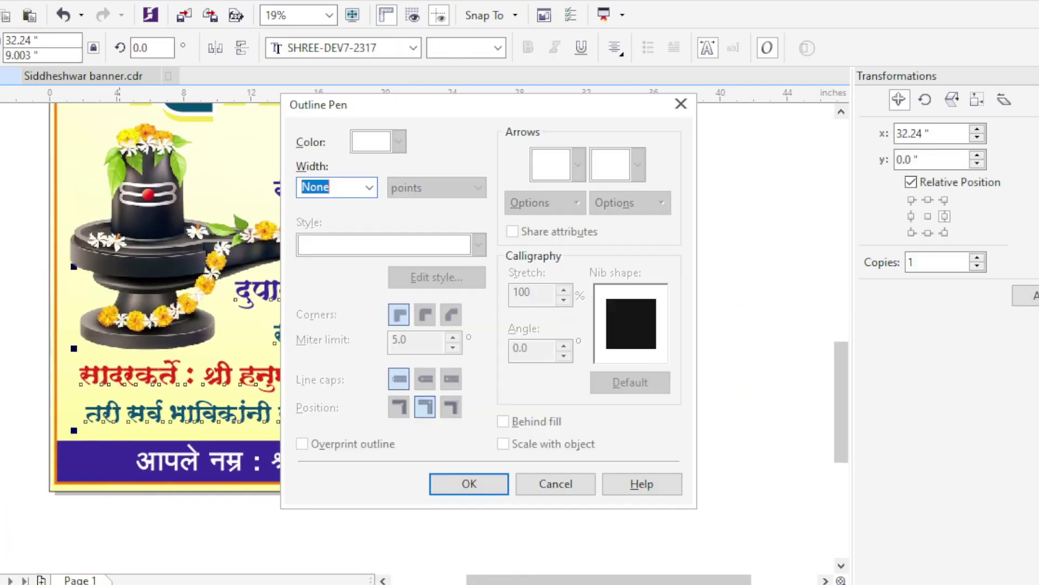
pyautogui.click(369, 187)
pyautogui.click(328, 314)
pyautogui.click(399, 141)
pyautogui.click(364, 153)
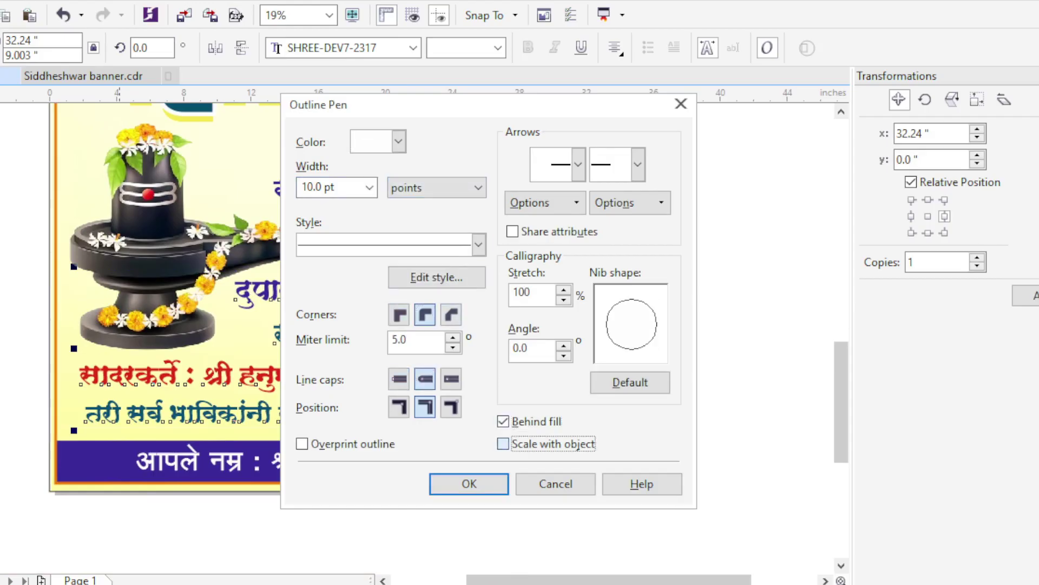
pyautogui.press('Return')
pyautogui.press('Escape')
# Fit the whole banner in view and preview it full screen.
pyautogui.scroll(-3, 325, 325)
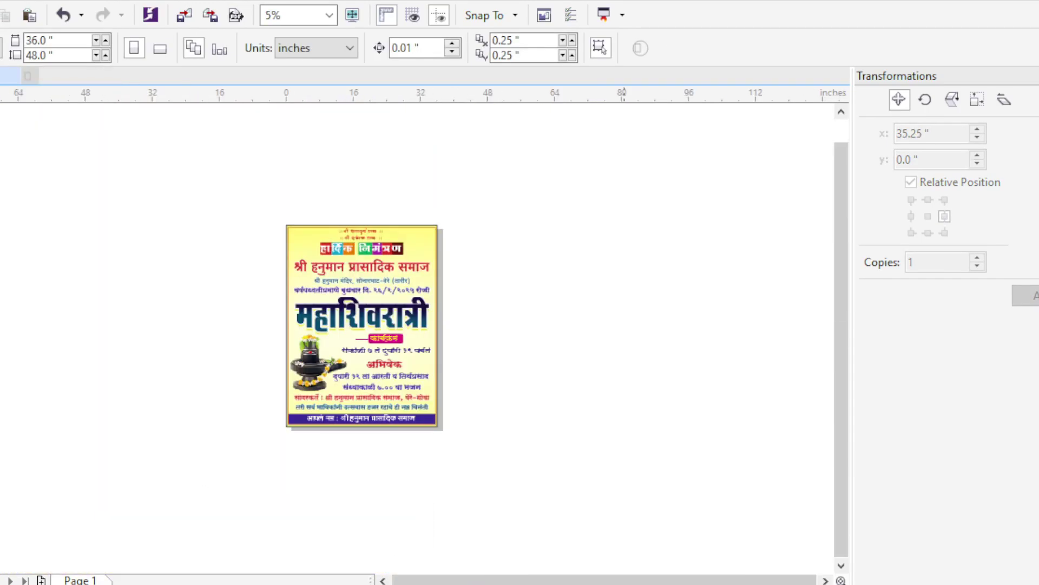
pyautogui.press('F4')
pyautogui.press('F9')
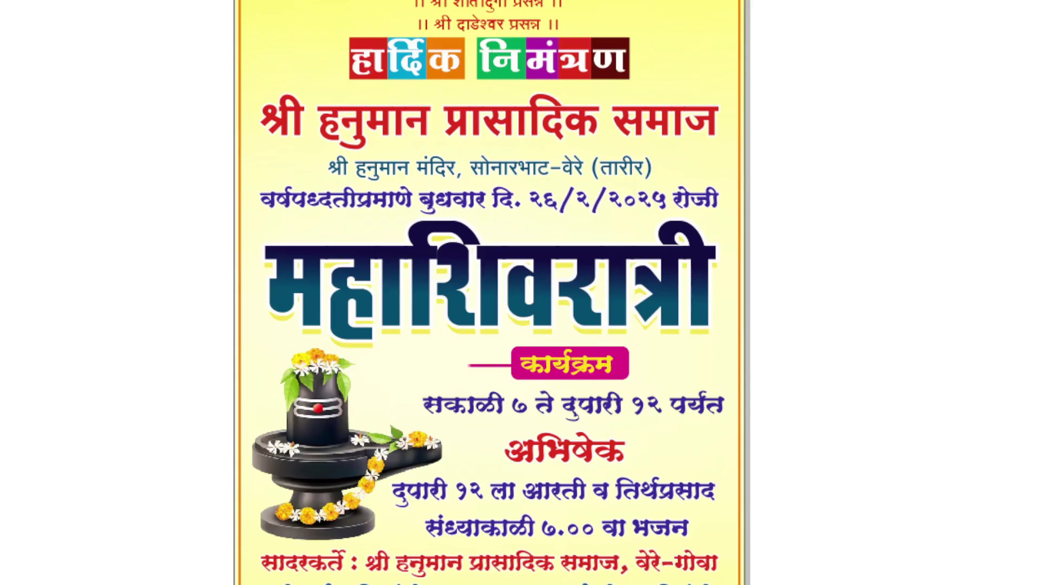